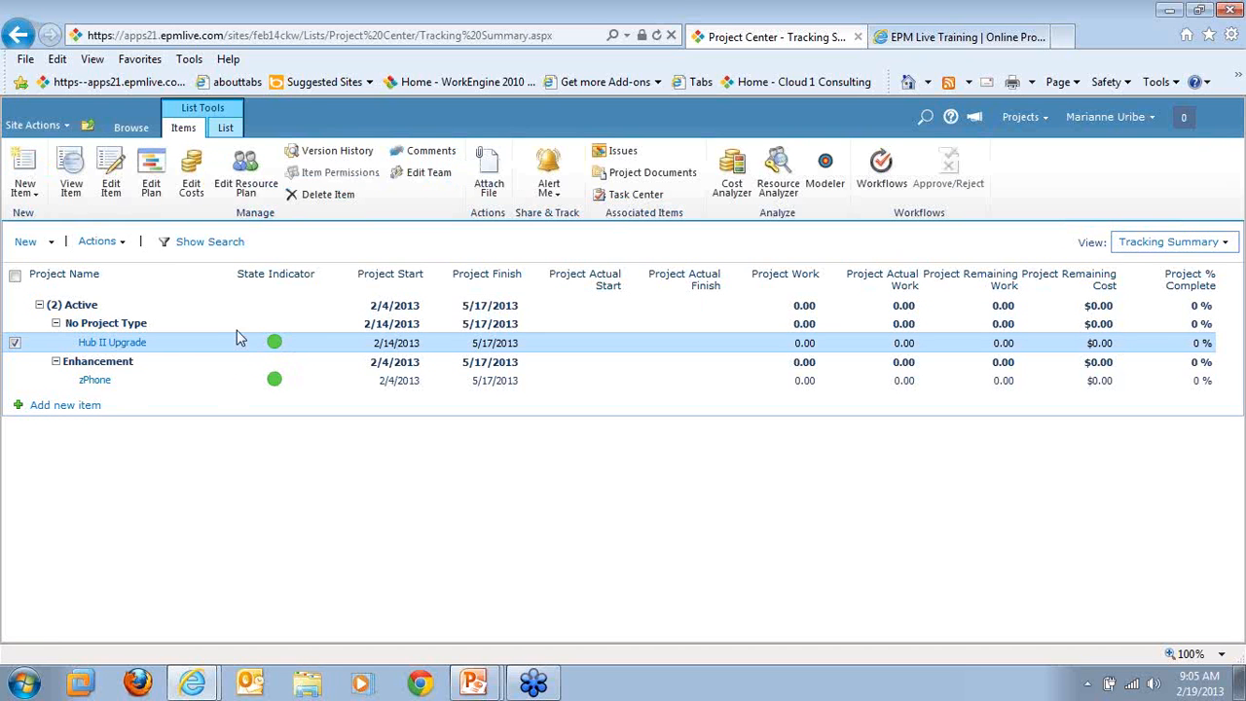
Step: Open the resource plan of the Hub II Upgrade project, enlarge the resource list and limit it to generic resources
click(242, 181)
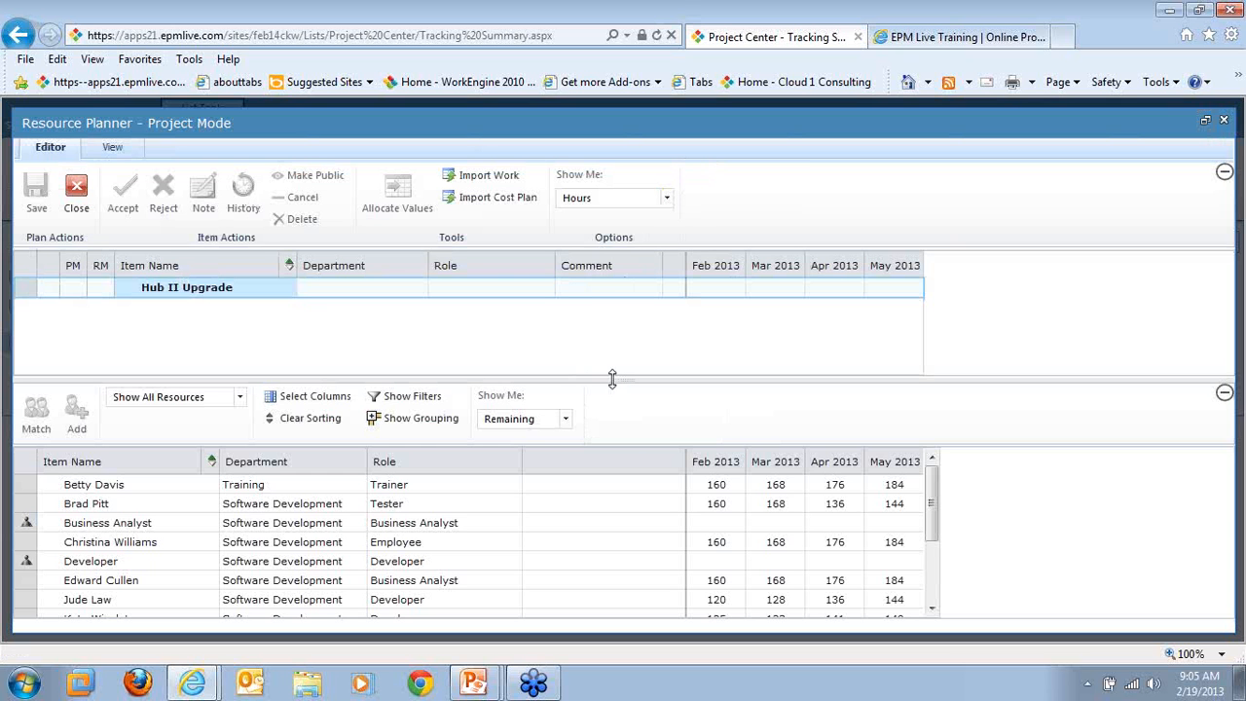
drag(613, 379, 623, 365)
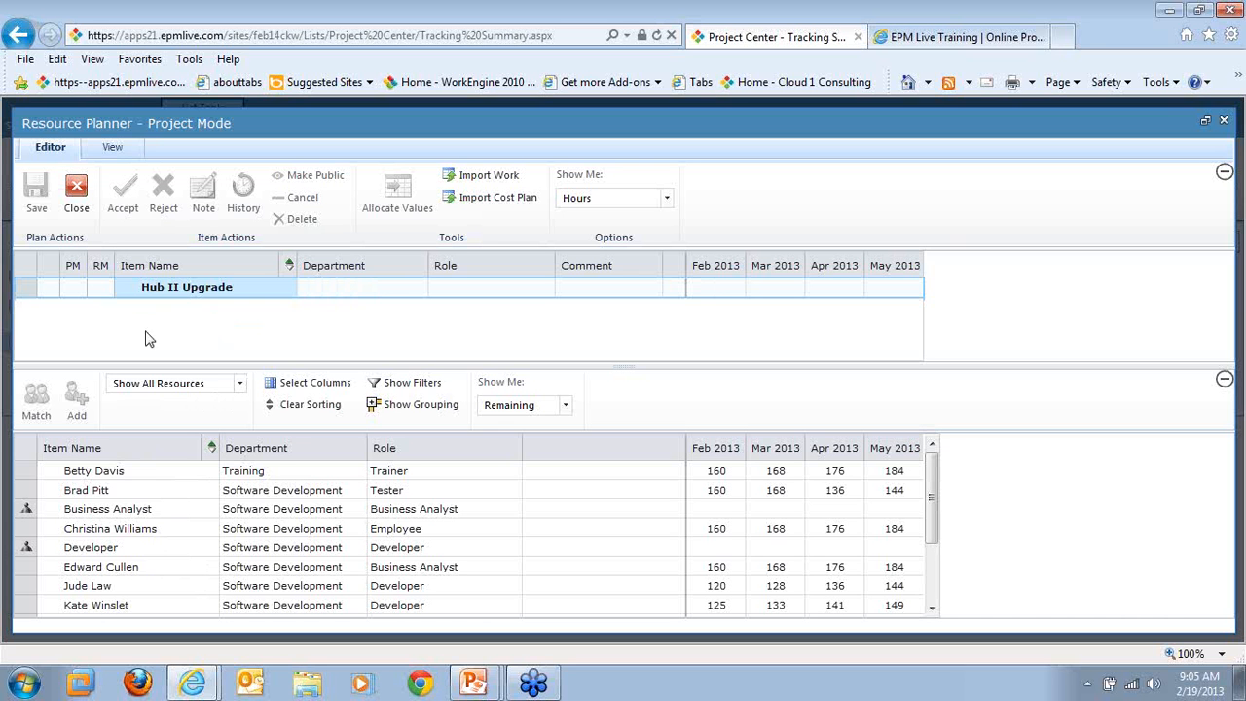
click(240, 385)
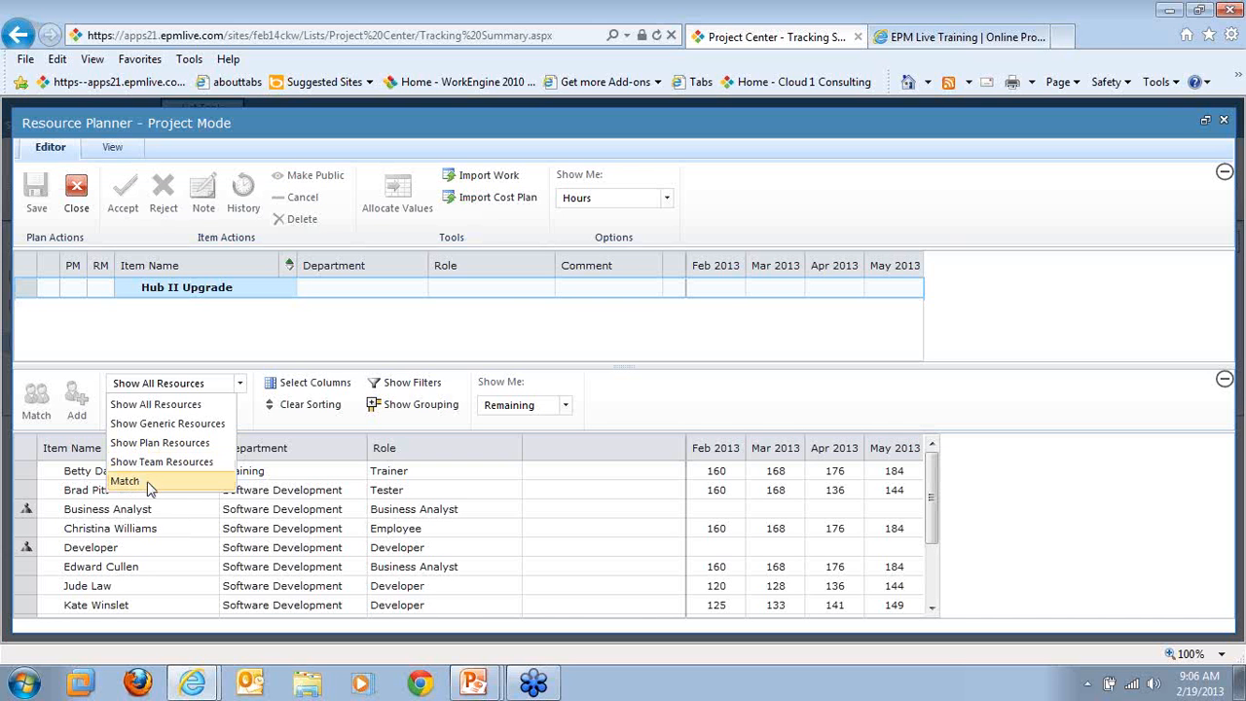
click(186, 425)
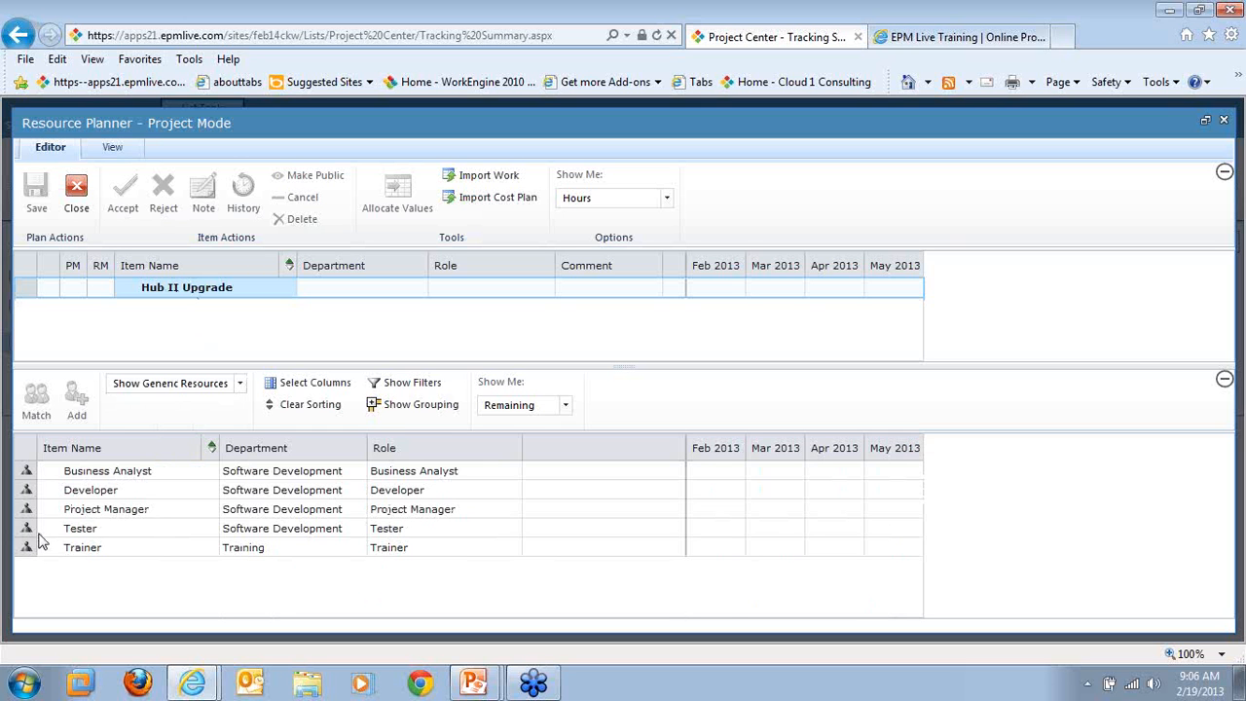
Step: Add the generic Developer and Business Analyst resources to the Hub II Upgrade plan
click(151, 494)
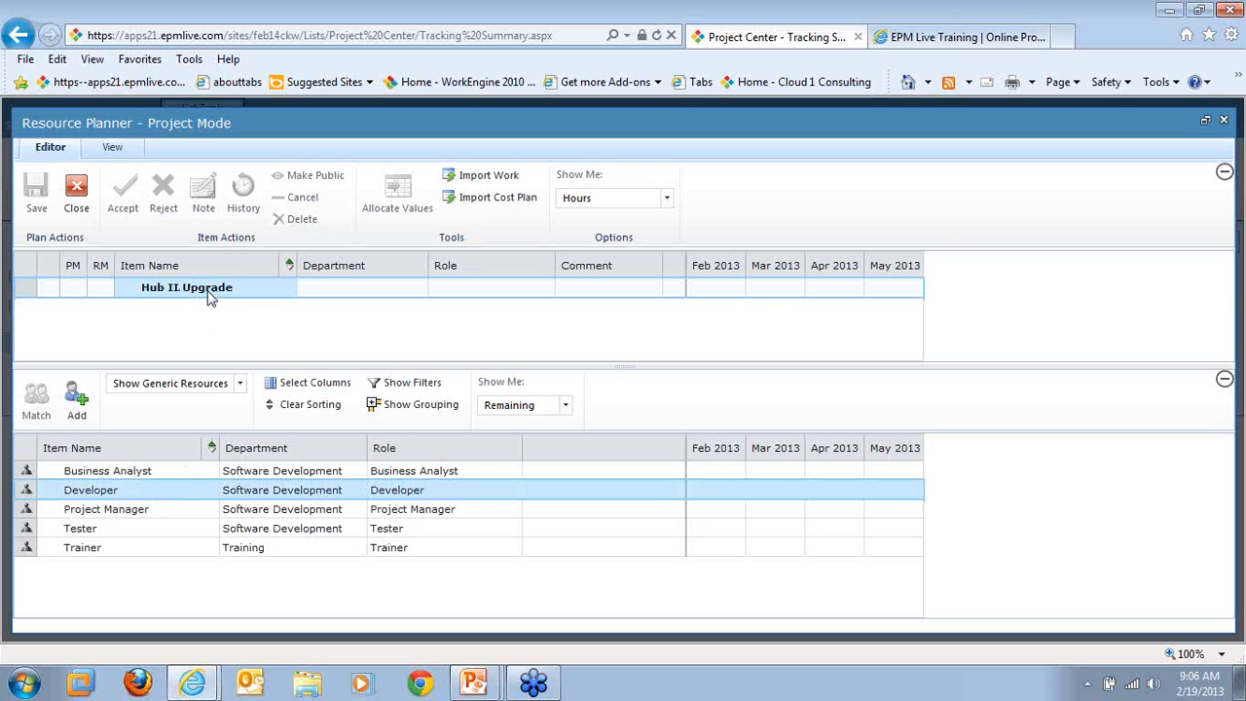
click(78, 399)
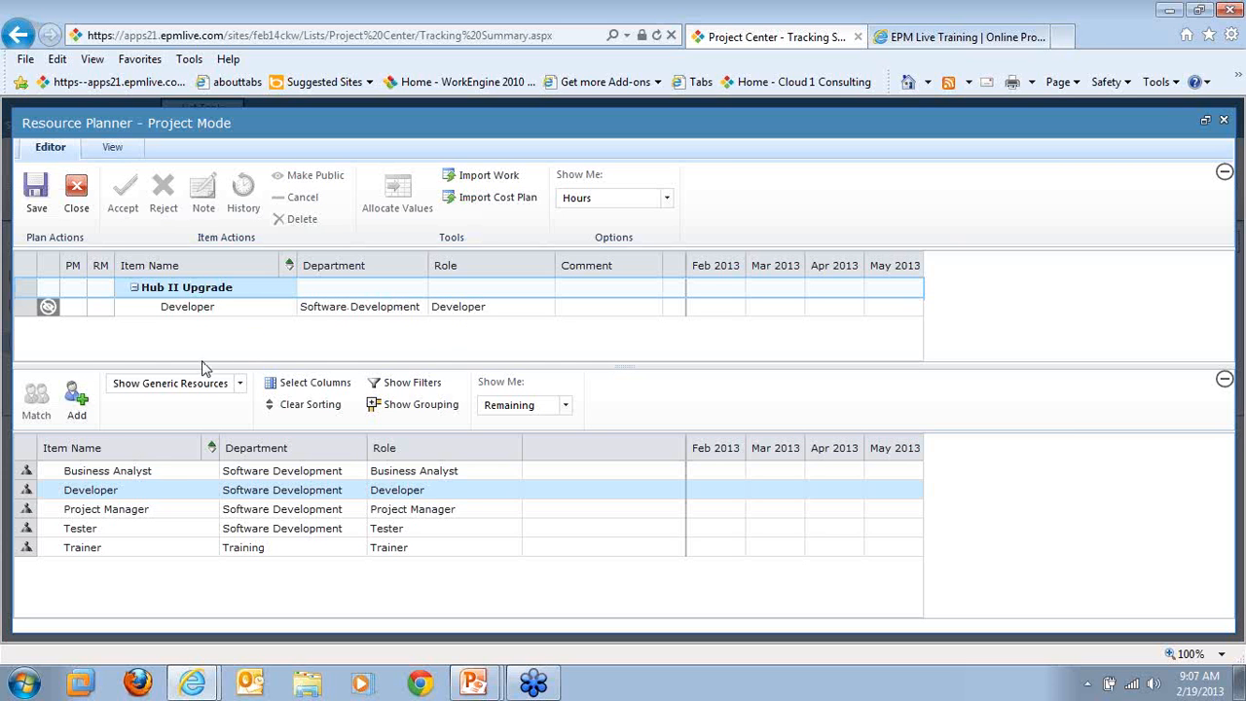
click(150, 473)
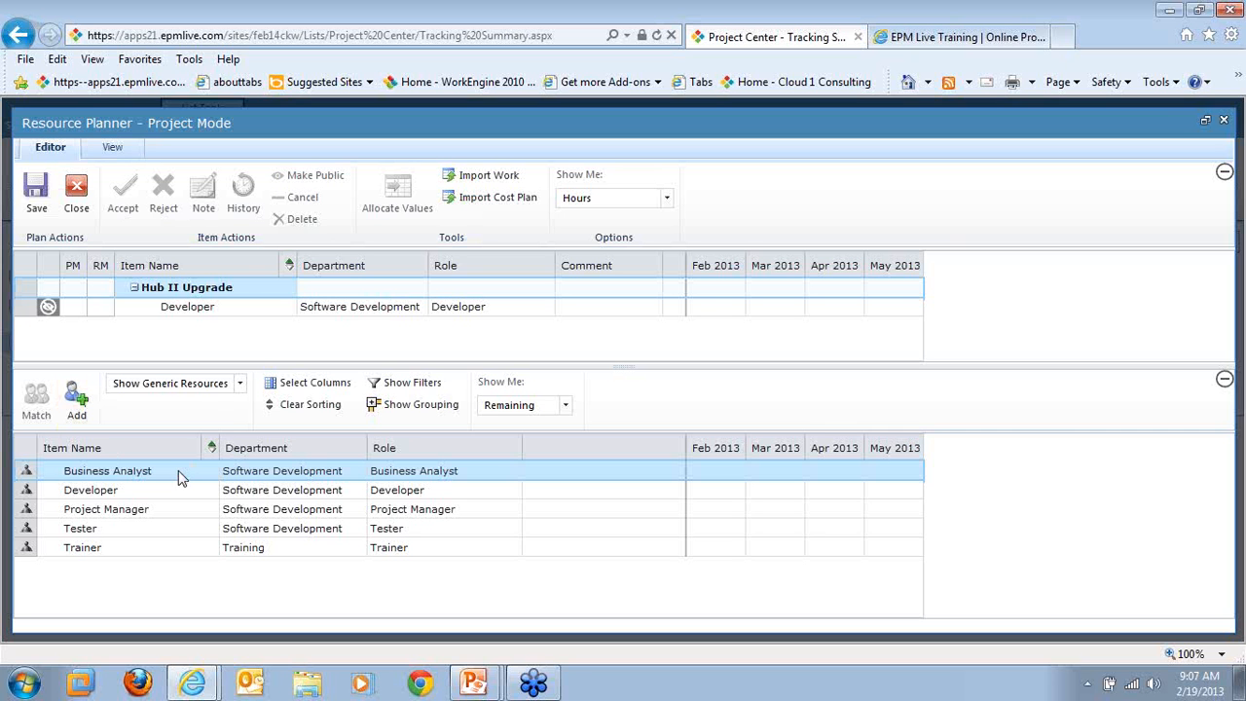
drag(176, 470, 198, 313)
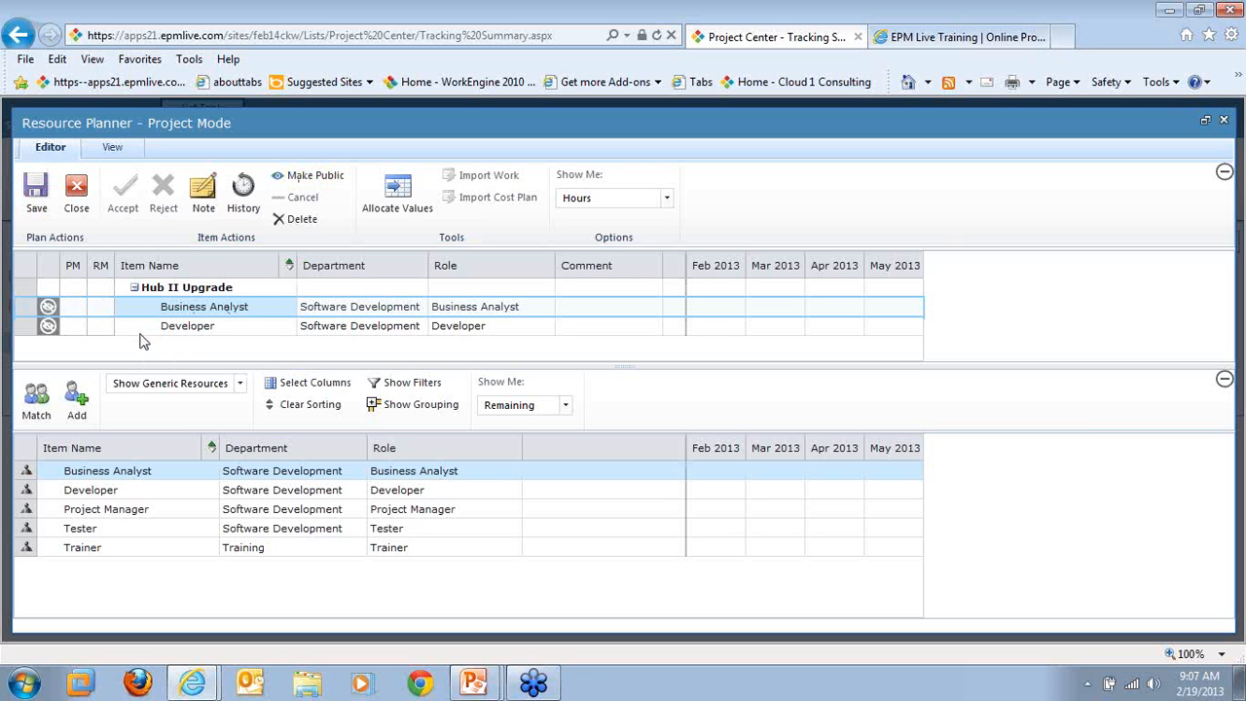
Step: Show all resources and add the named Software Development employee with the Project Manager role to the Hub II Upgrade plan
click(239, 384)
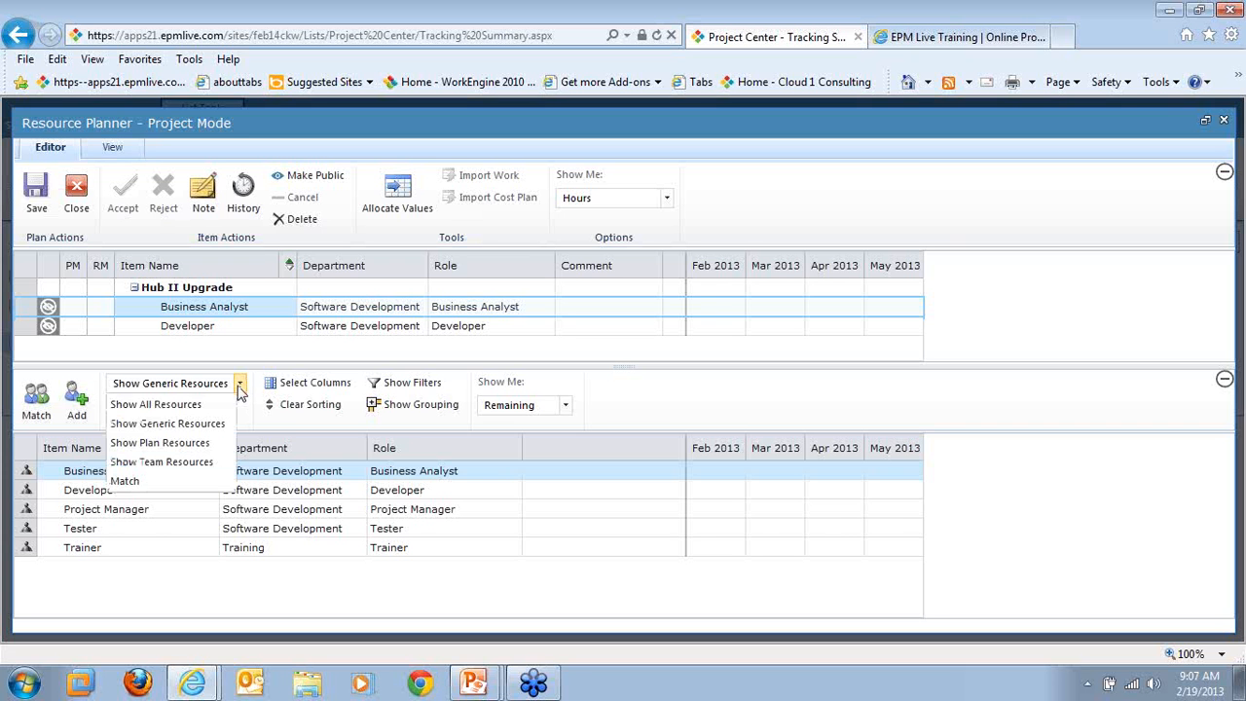
click(221, 407)
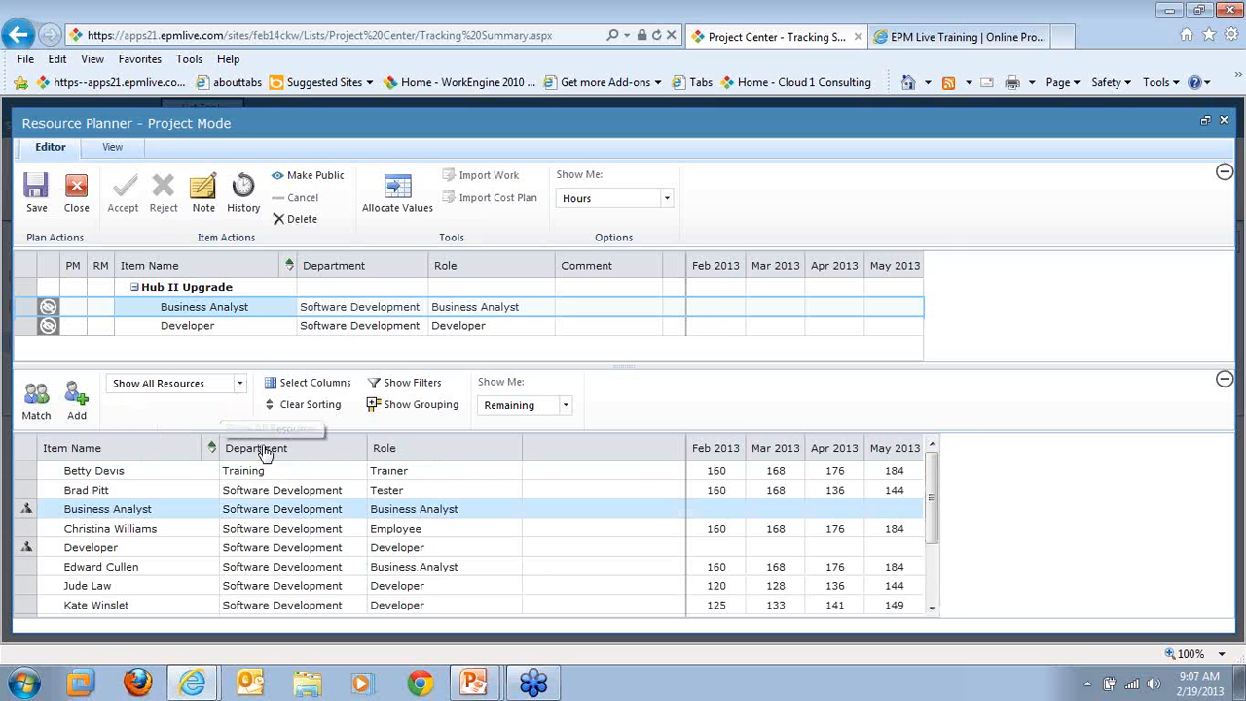
scroll(248, 550, down, 3)
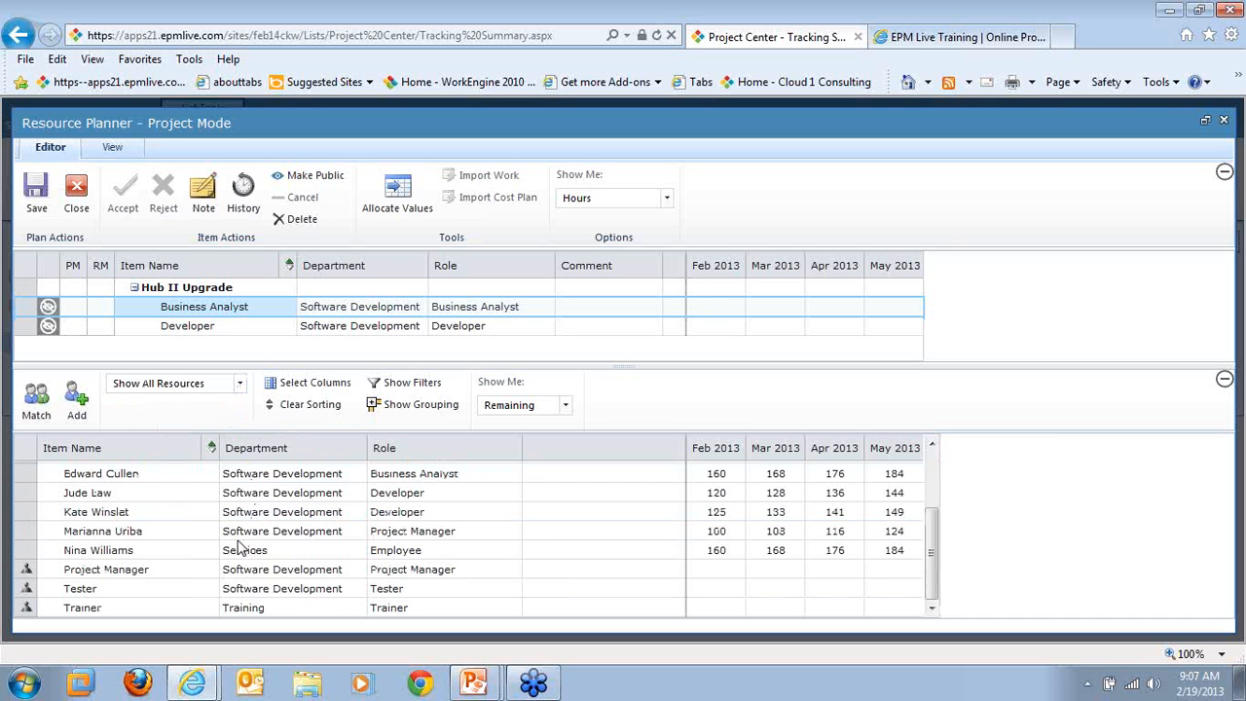
click(188, 532)
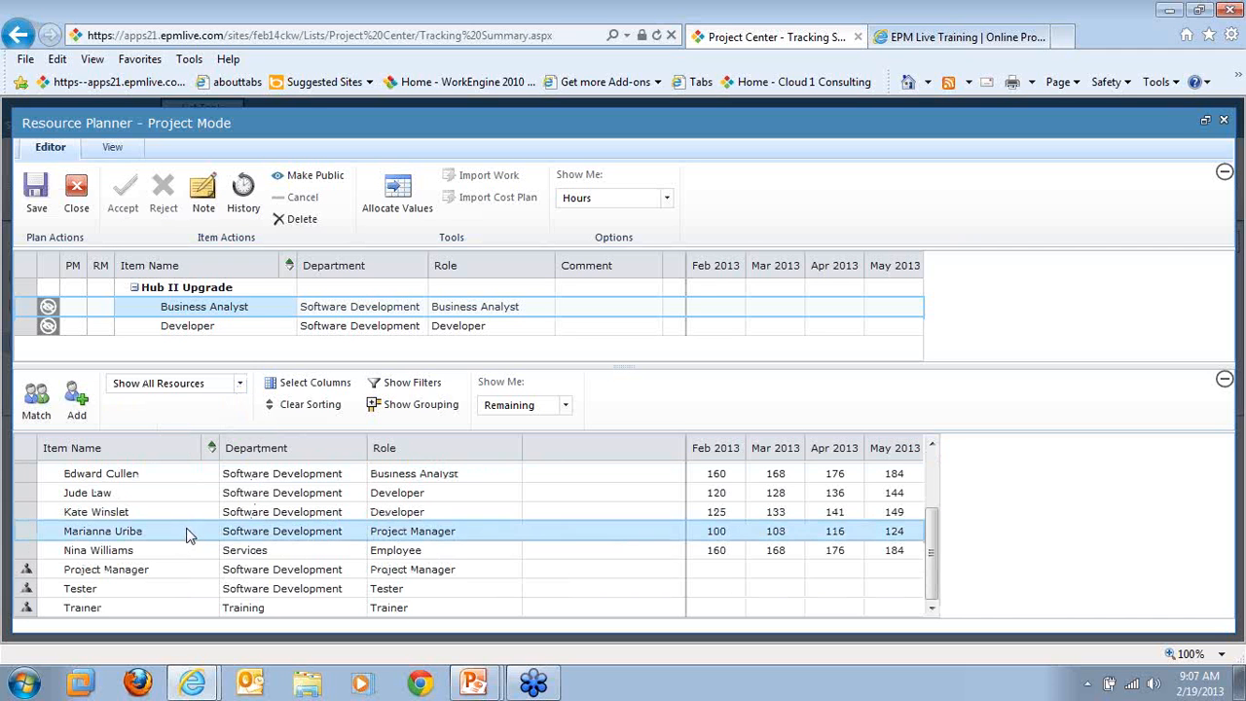
click(216, 290)
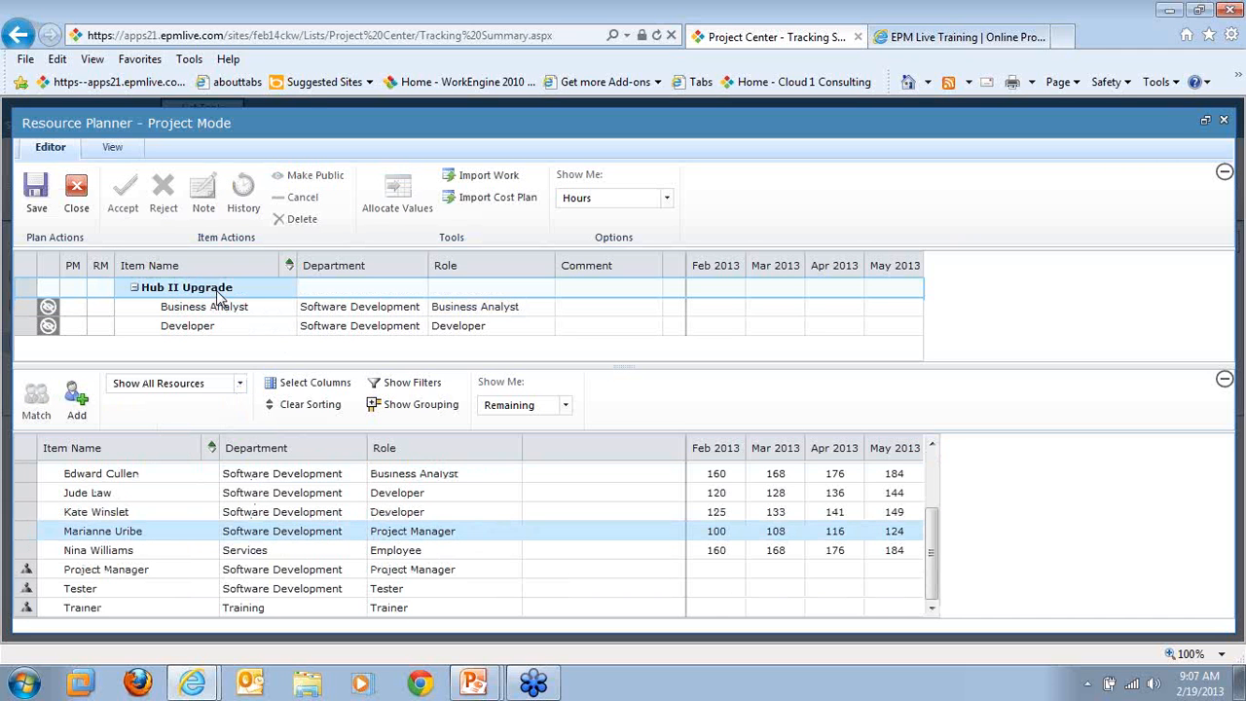
click(78, 403)
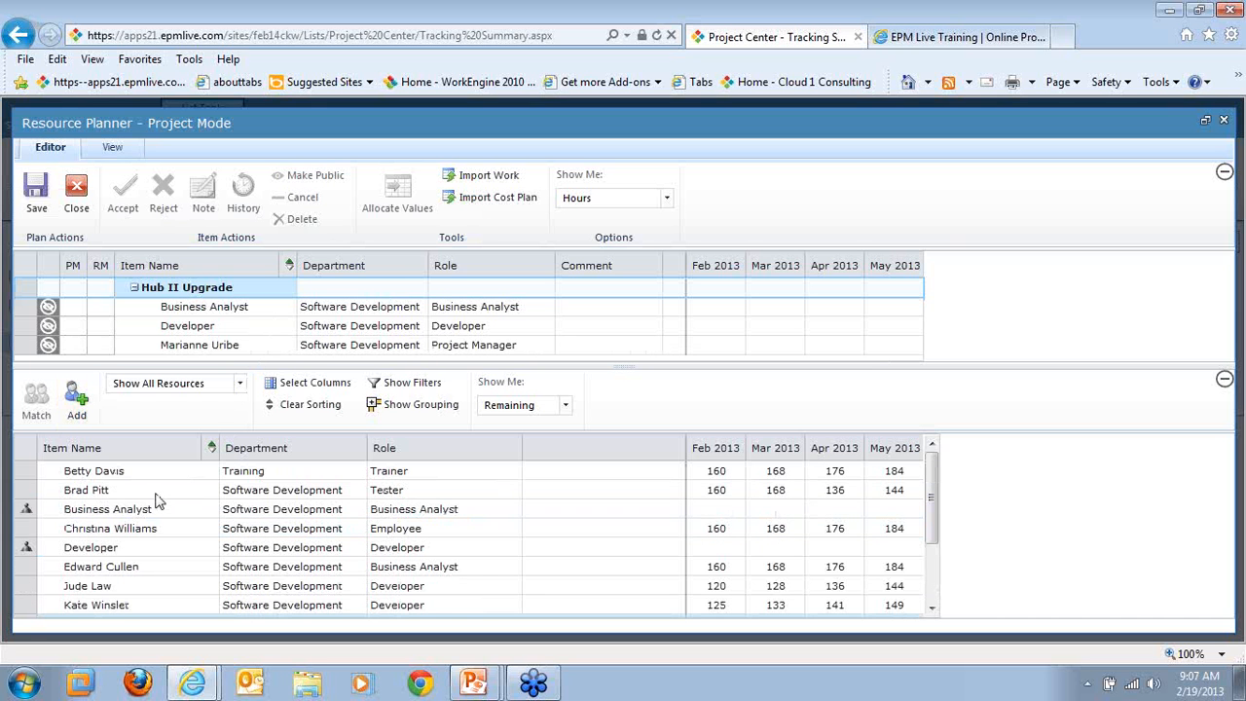
Step: Compare the resources' monthly committed hours with their remaining hours
click(153, 493)
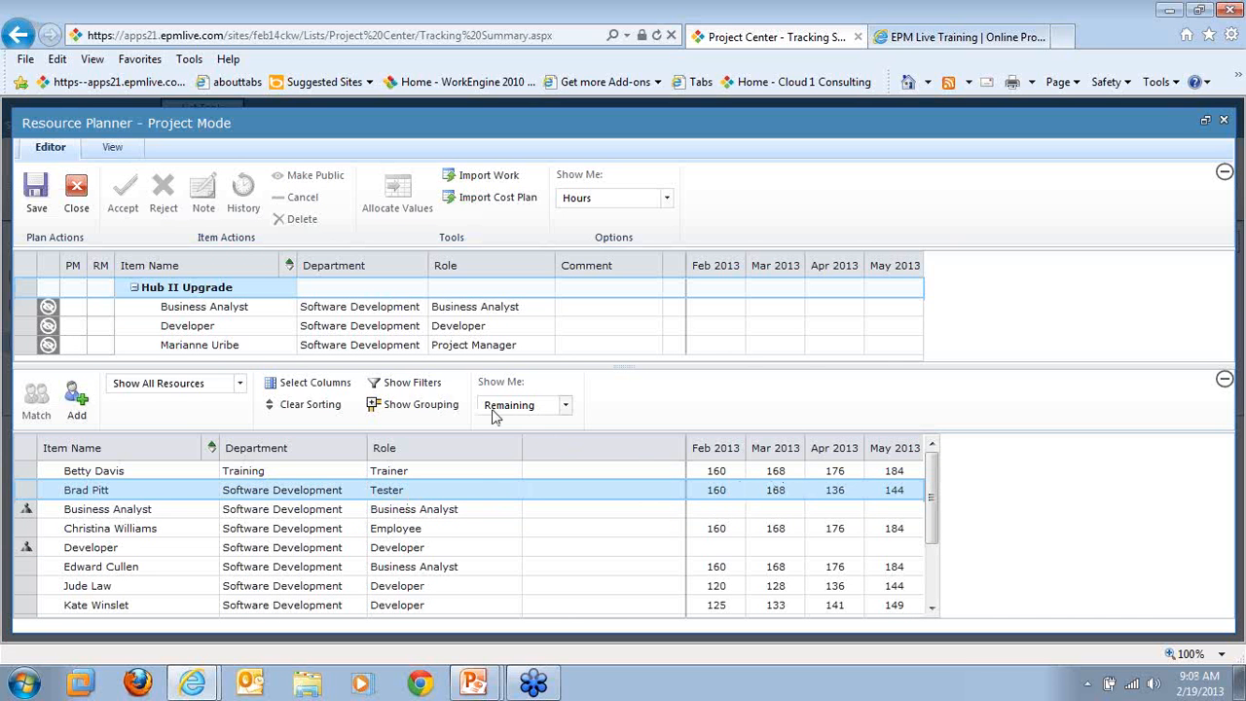
click(566, 406)
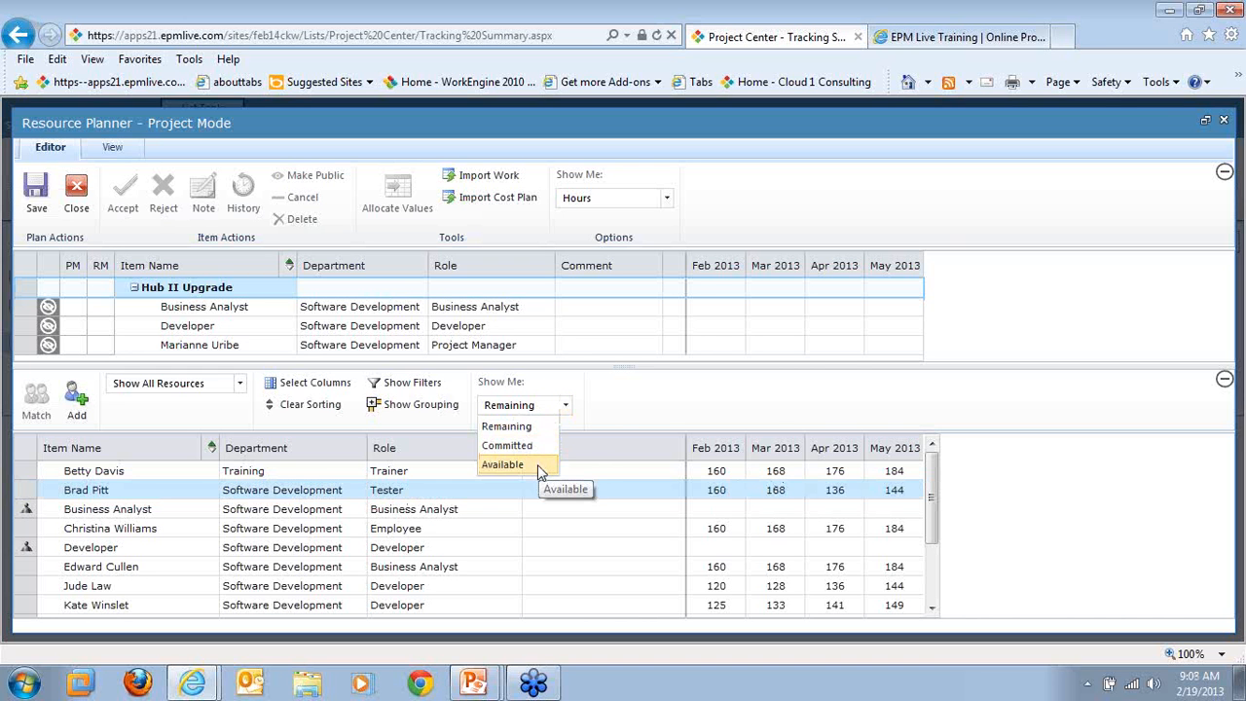
click(694, 479)
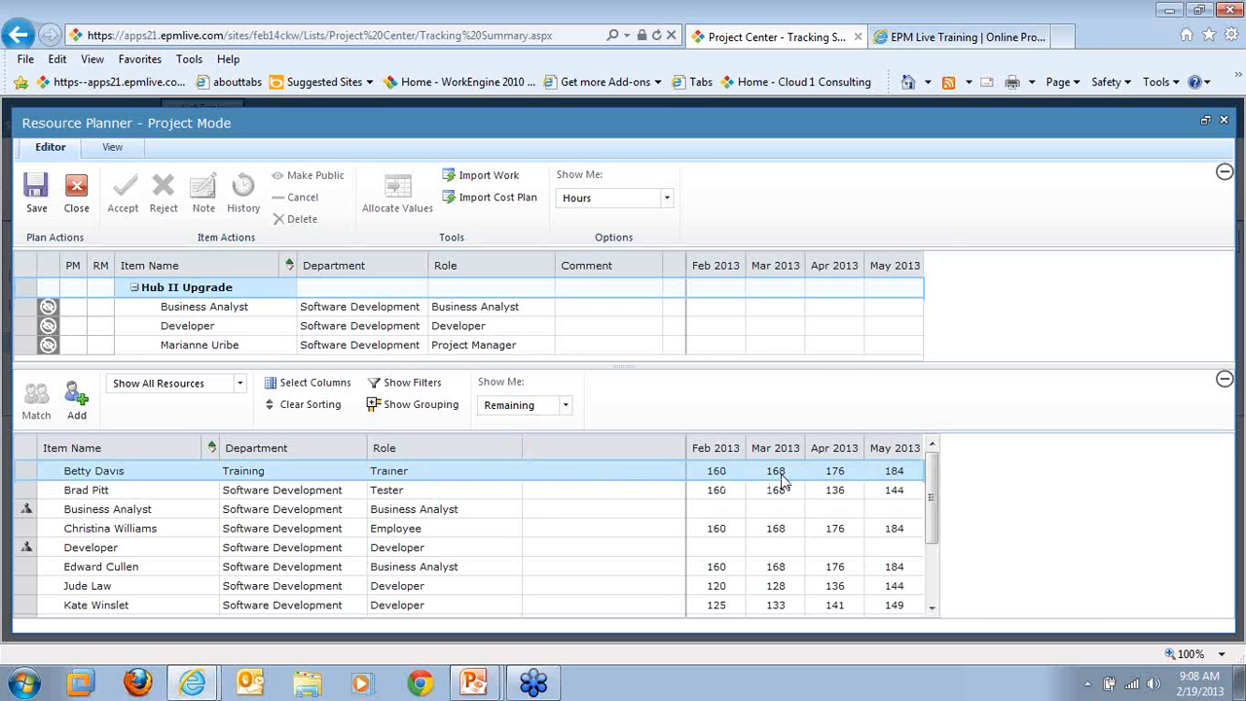
click(566, 405)
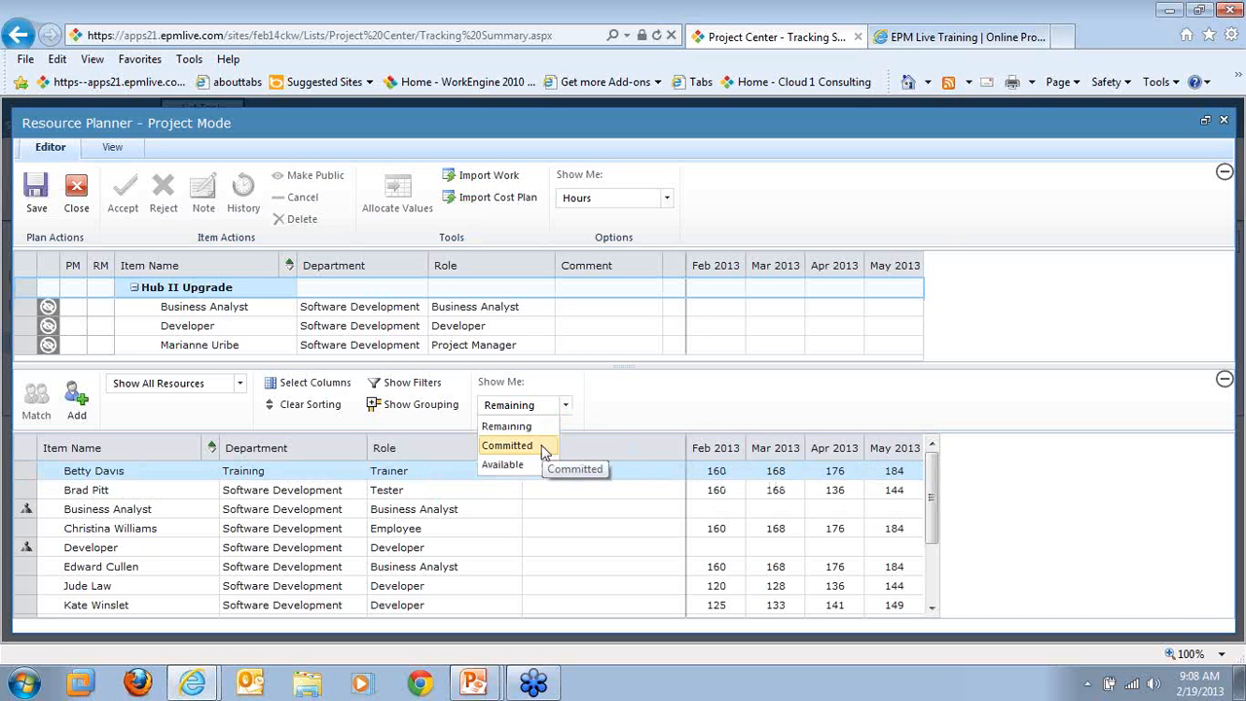
click(544, 451)
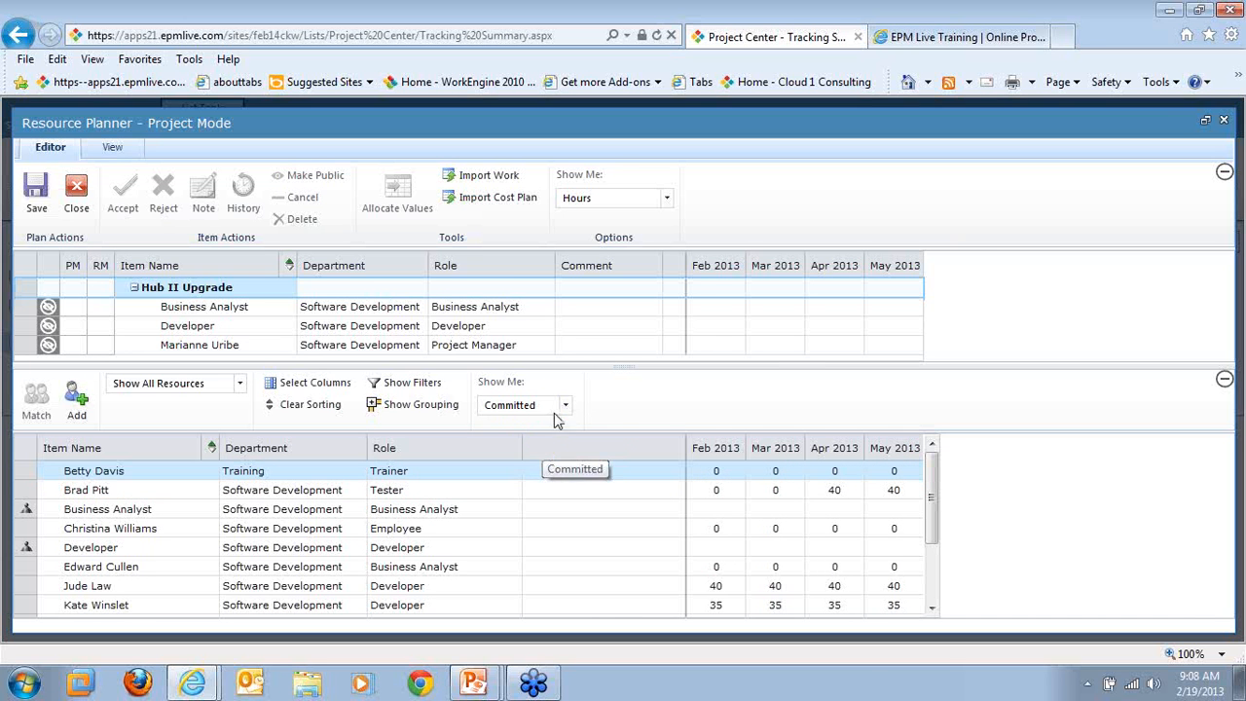
click(565, 406)
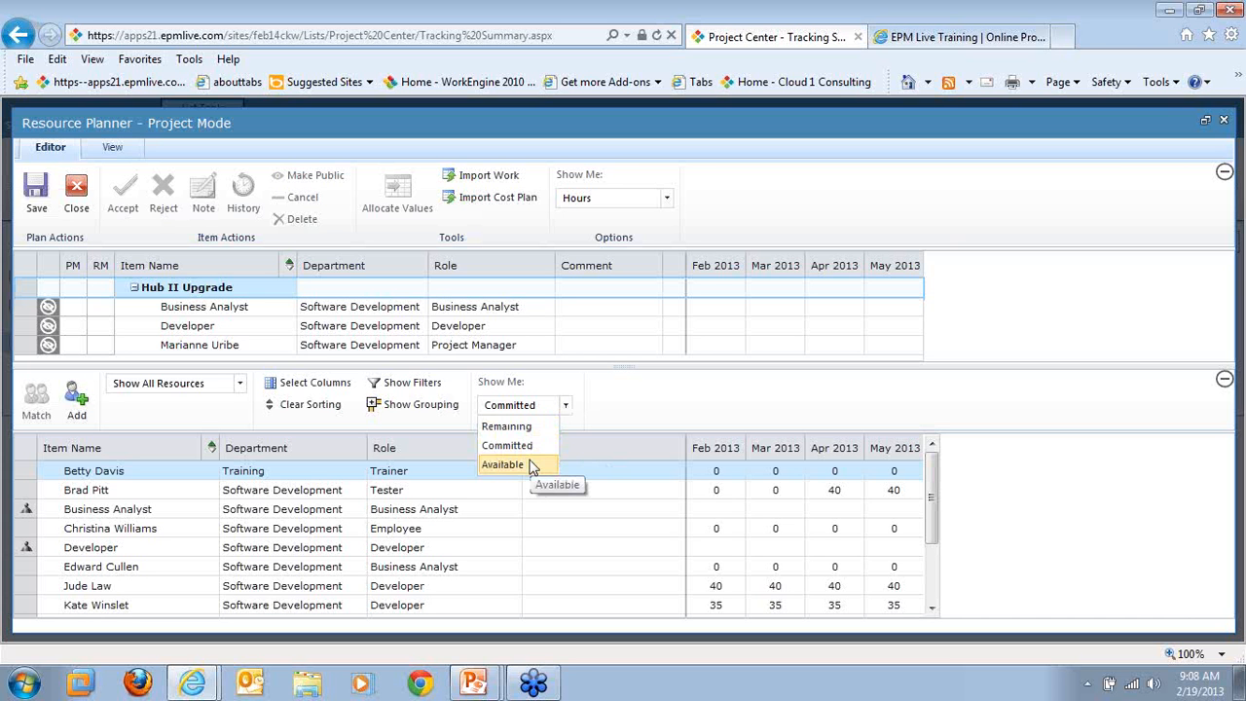
click(542, 428)
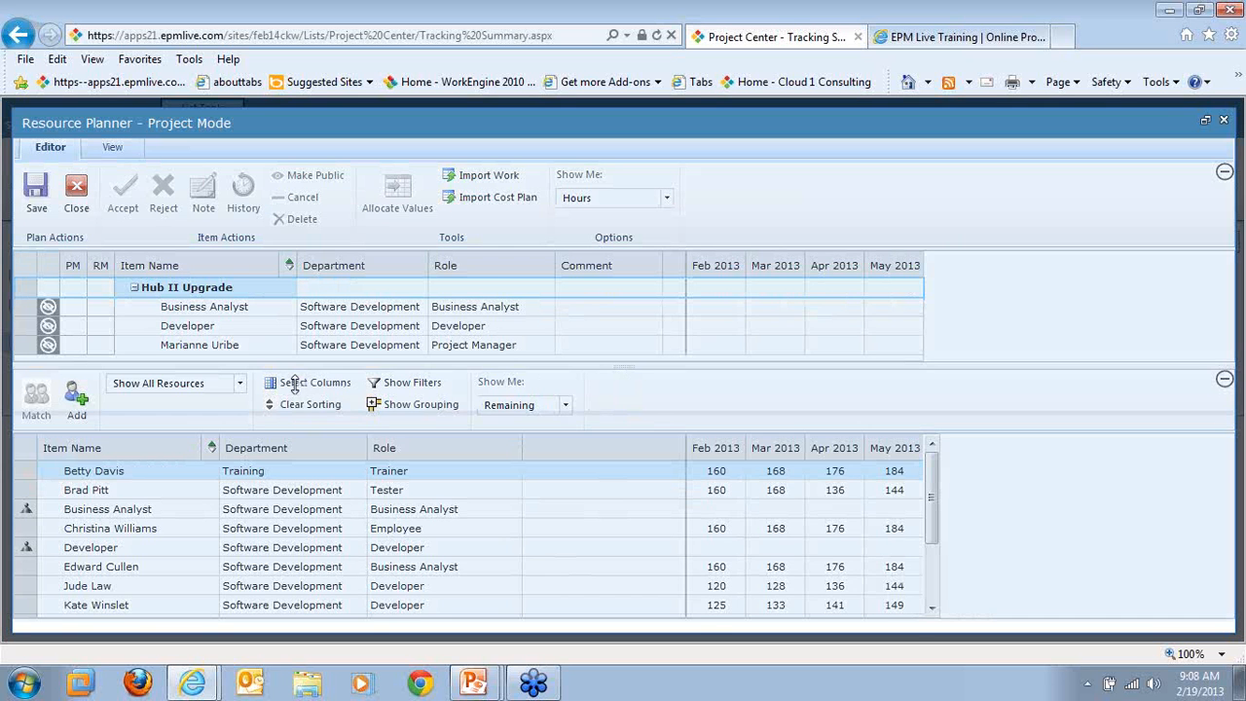
Step: Enlarge the plan area and add the named Software Development employee with the Tester role to the Hub II Upgrade plan
drag(294, 383, 294, 384)
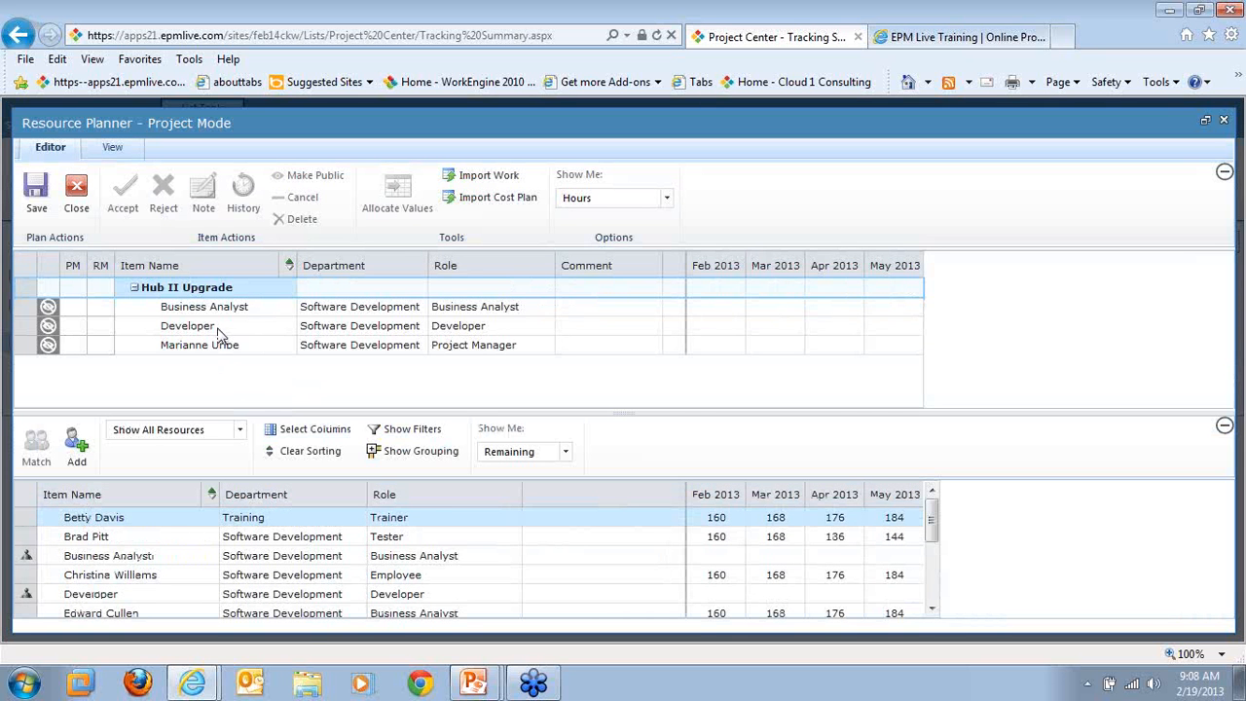
click(154, 541)
click(82, 467)
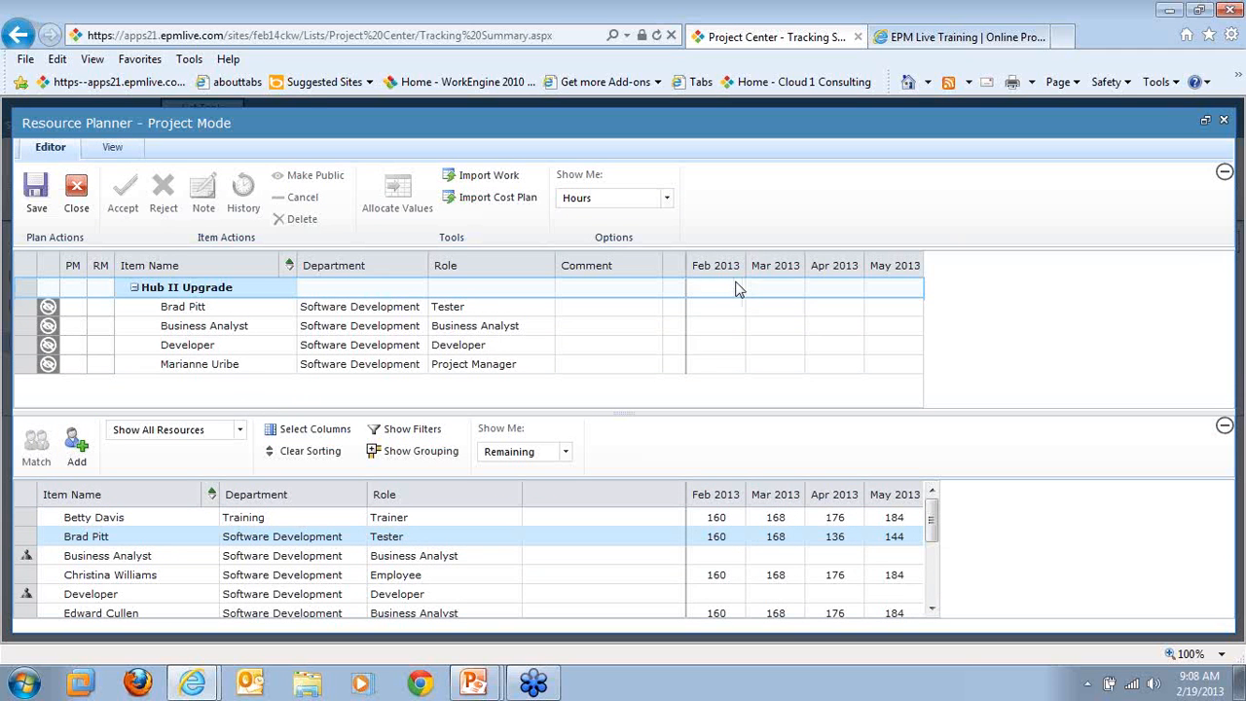
Step: Enter 80 hours for the Developer in each month from Feb 2013 to May 2013
click(716, 345)
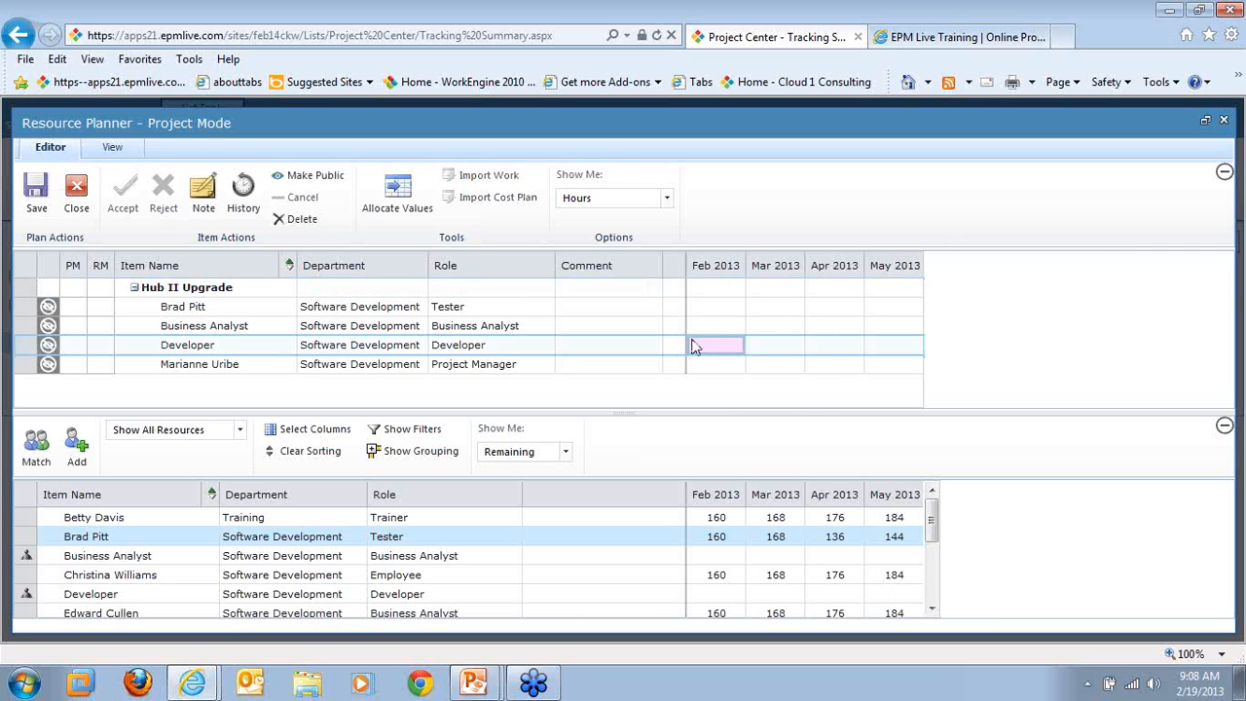
click(792, 346)
text(80)
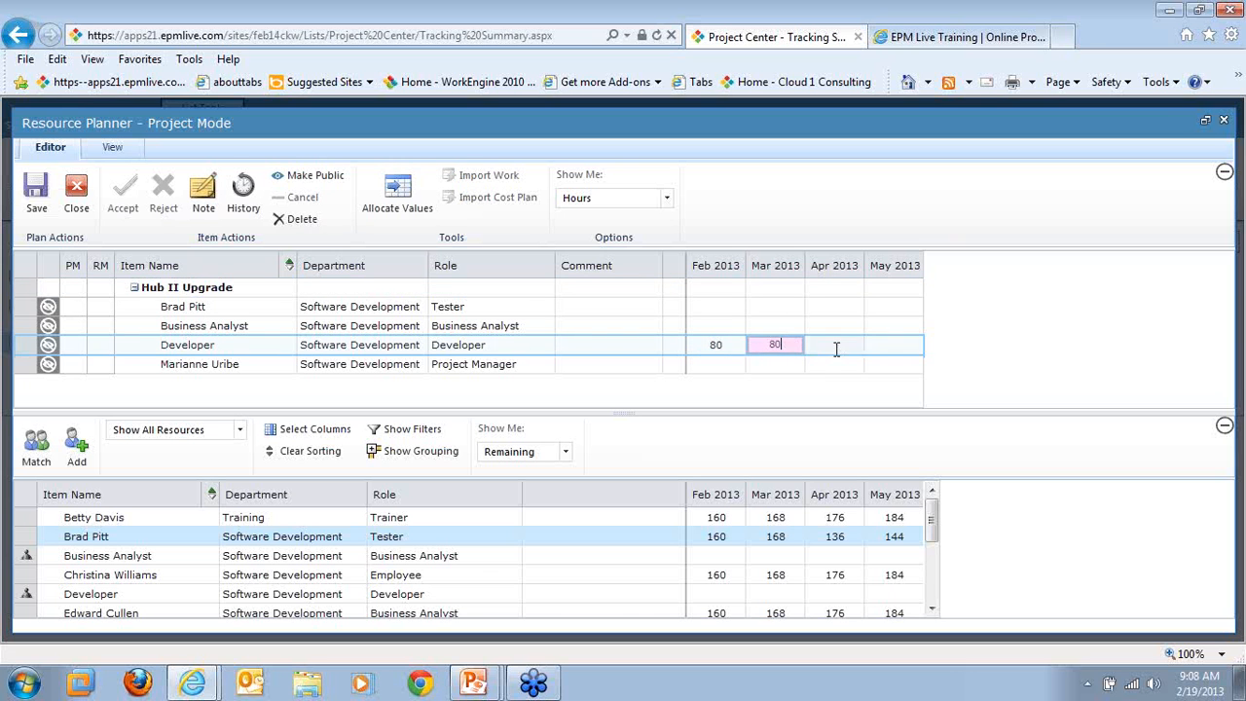
click(837, 346)
text(80)
click(882, 349)
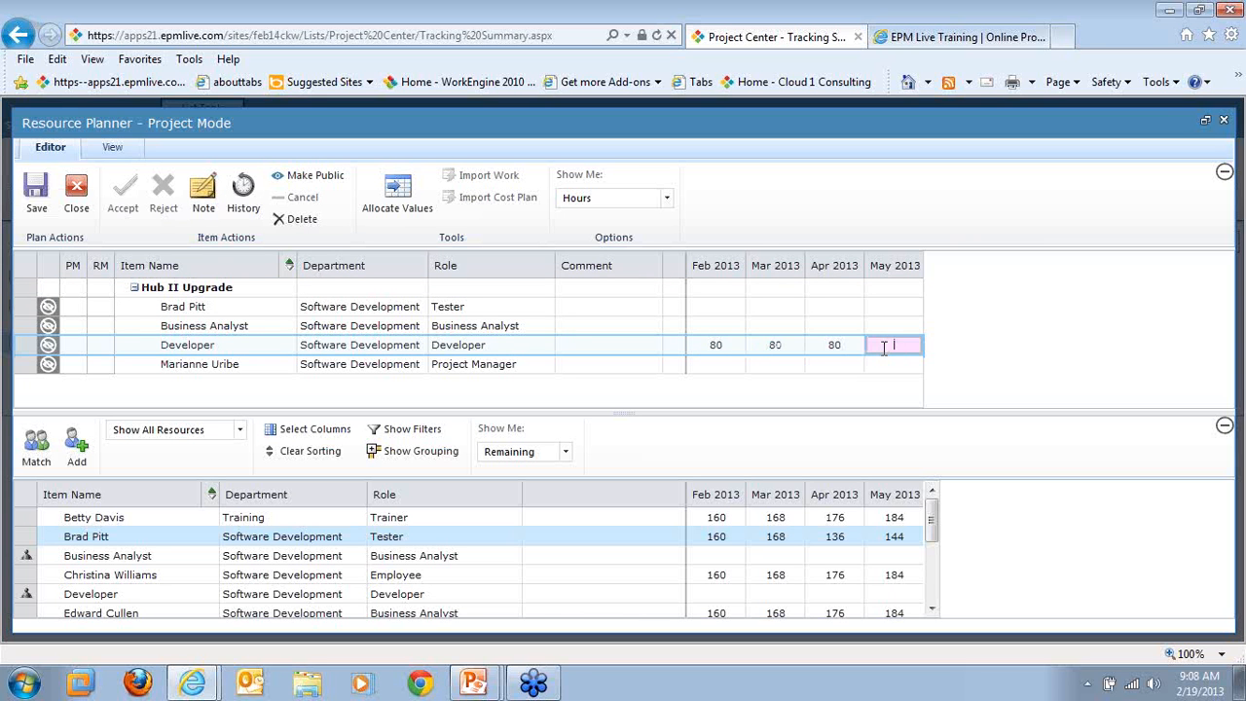
Step: Allocate 90 hours to the Business Analyst for each period from Feb 2013 to May 2013 using the Copy action
click(209, 329)
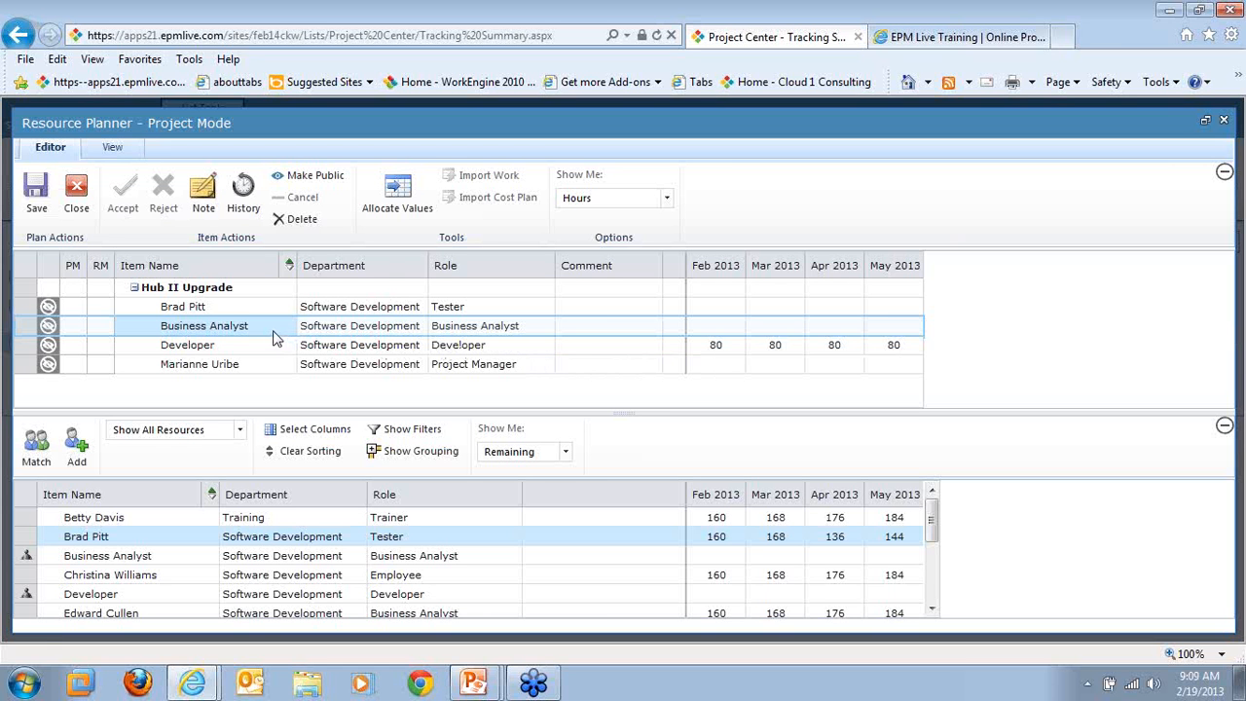
click(403, 199)
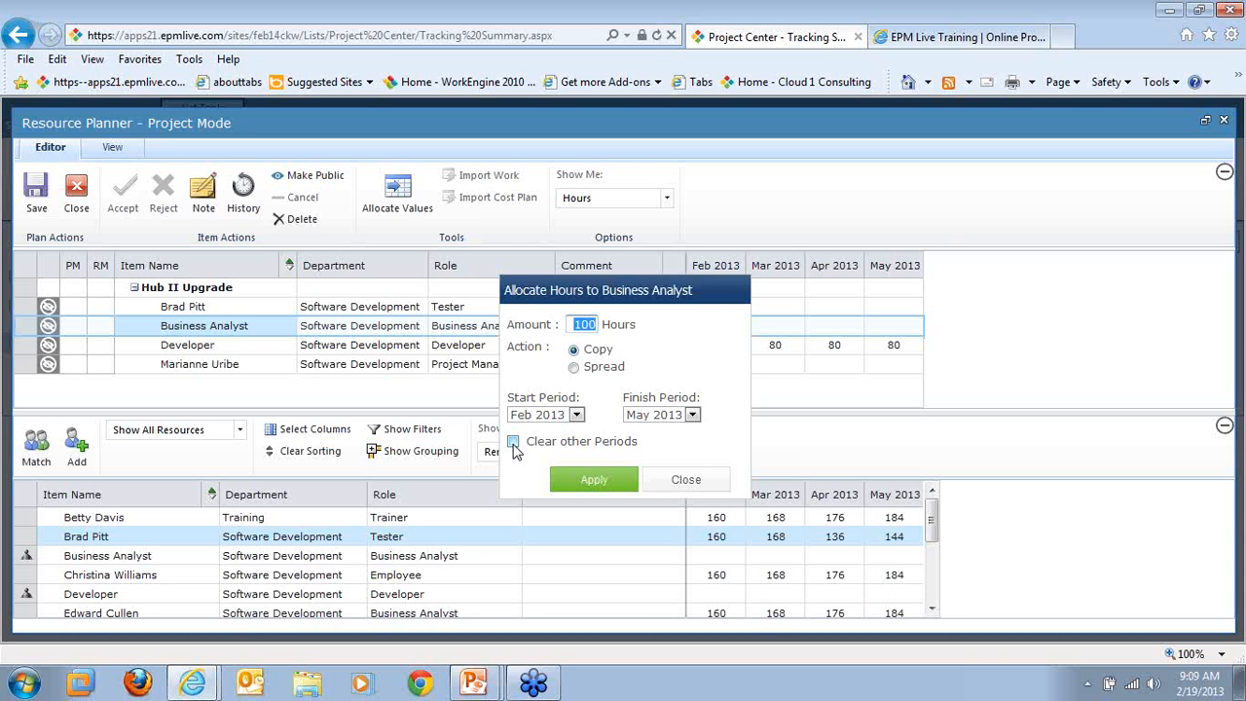
text(90)
click(593, 479)
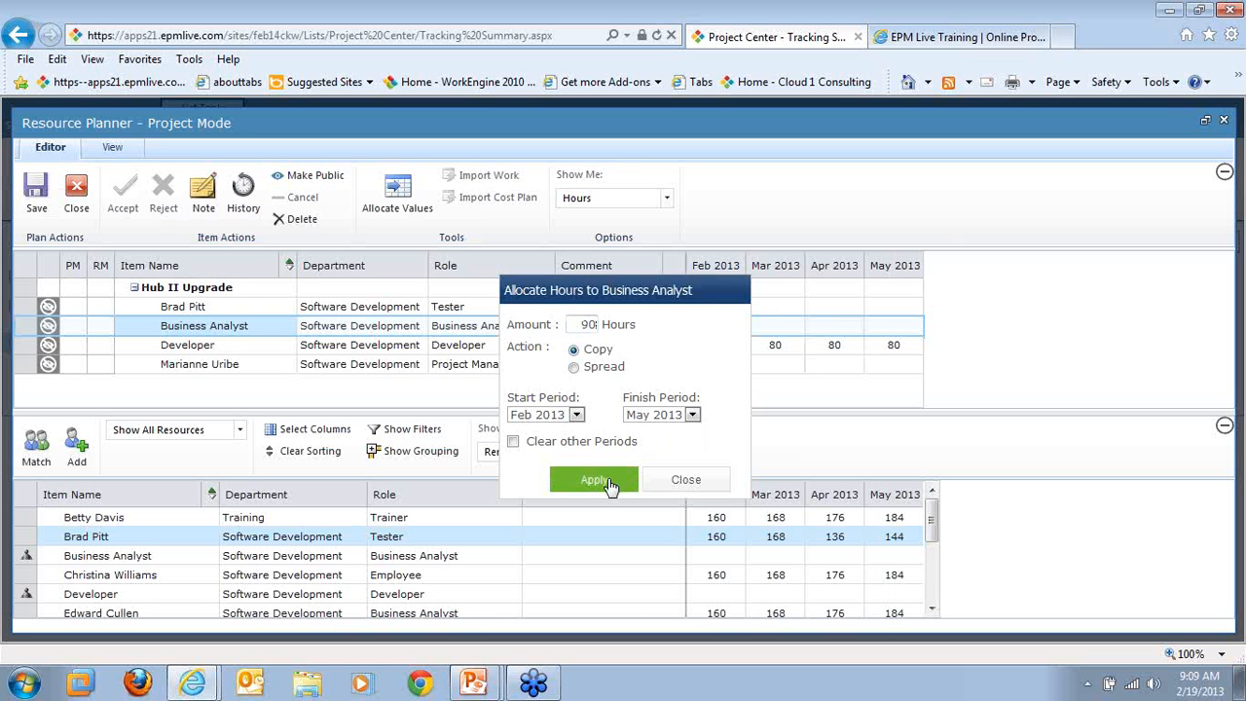
click(686, 480)
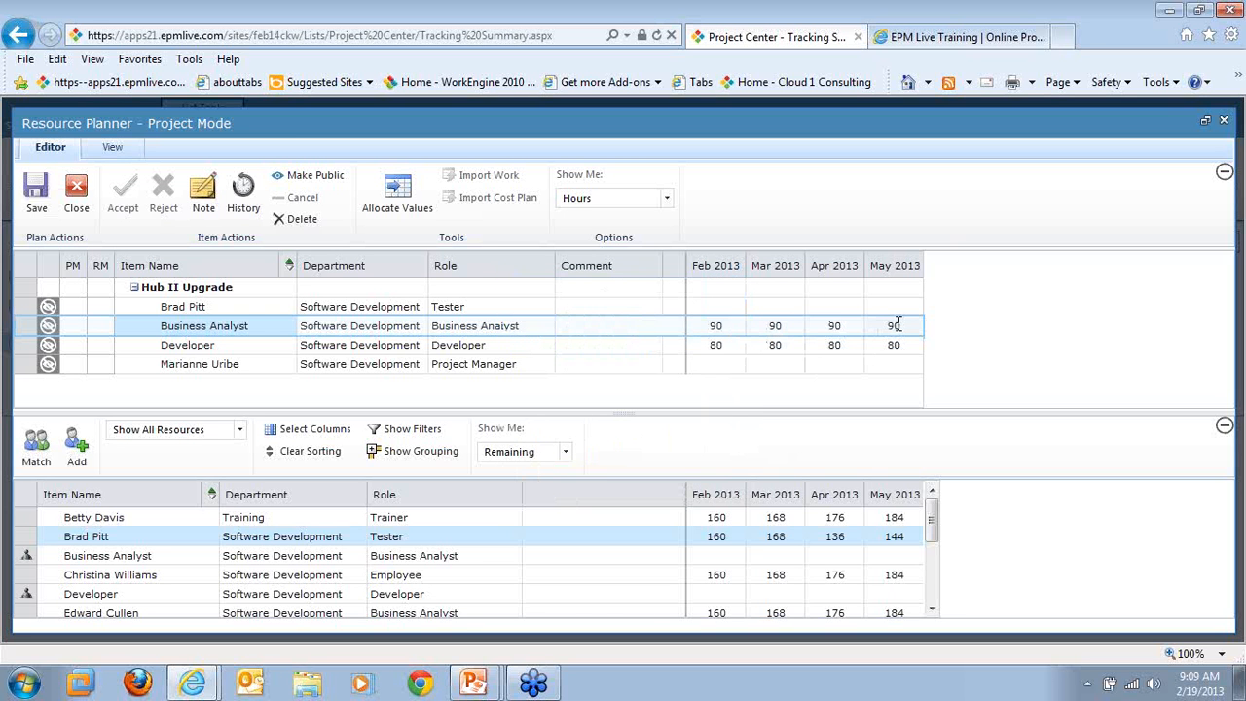
Step: Allocate 75 hours to the named Project Manager for each period from Feb 2013 to May 2013 using the Copy action
click(502, 366)
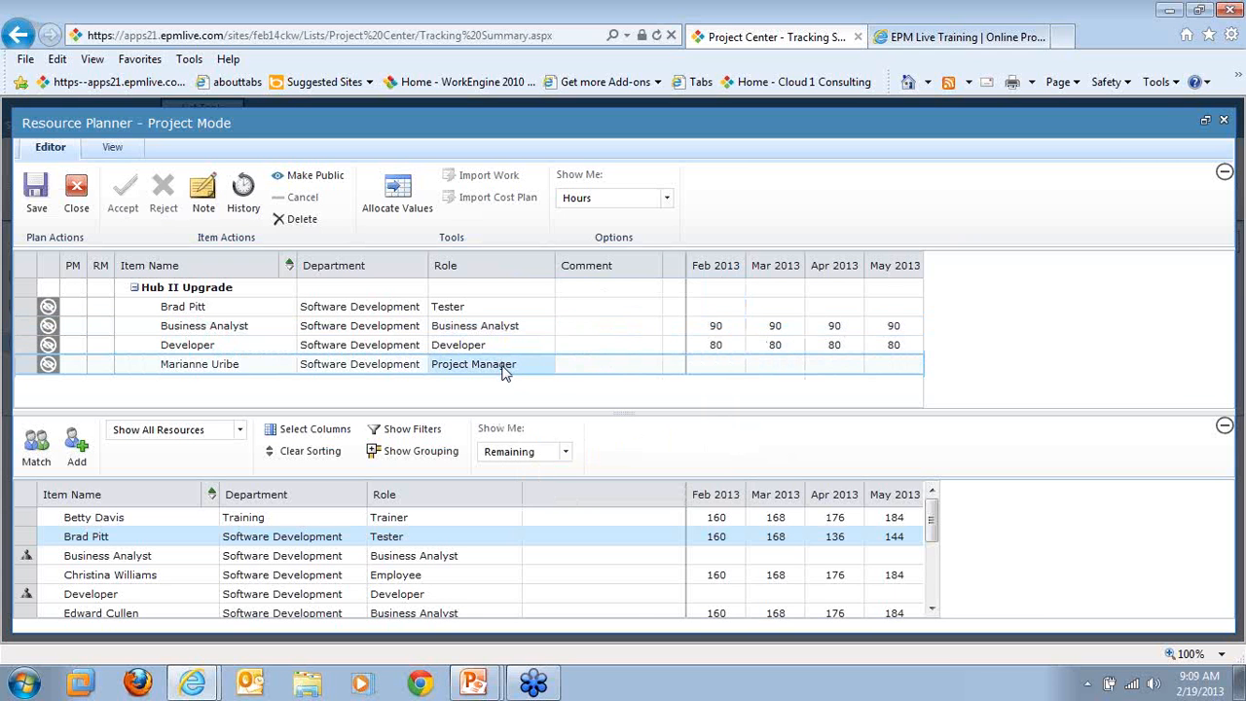
click(404, 201)
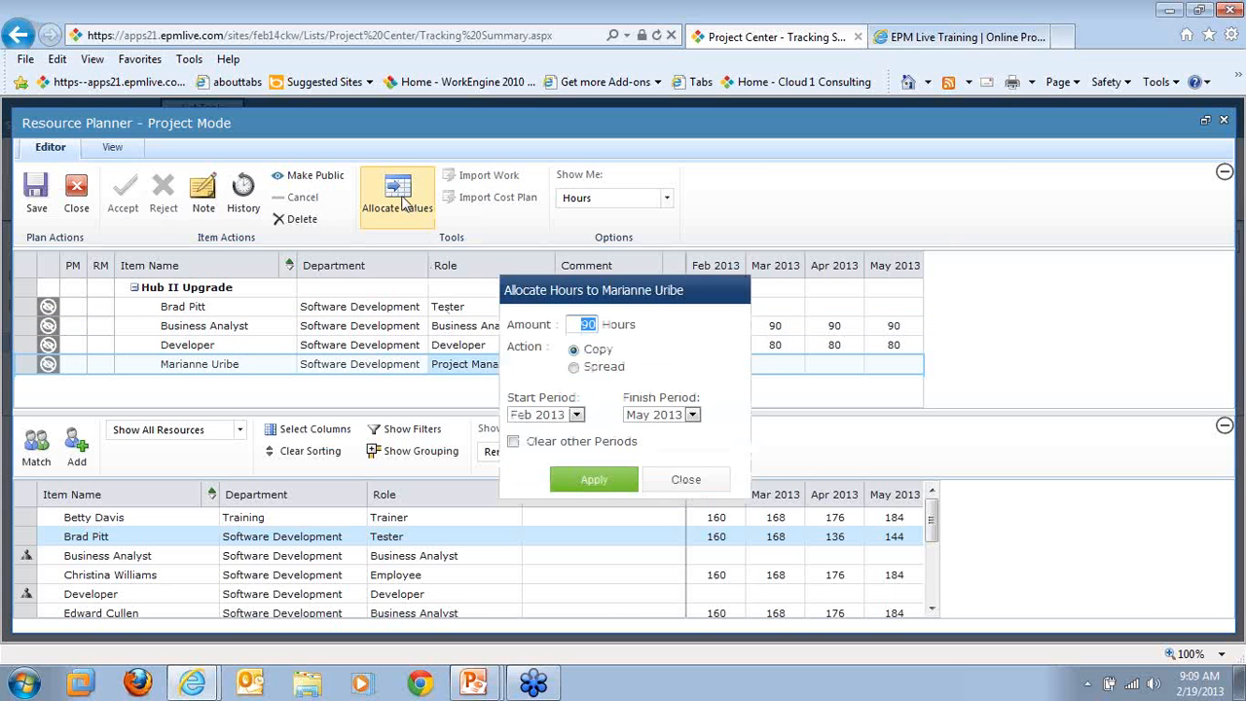
text(75)
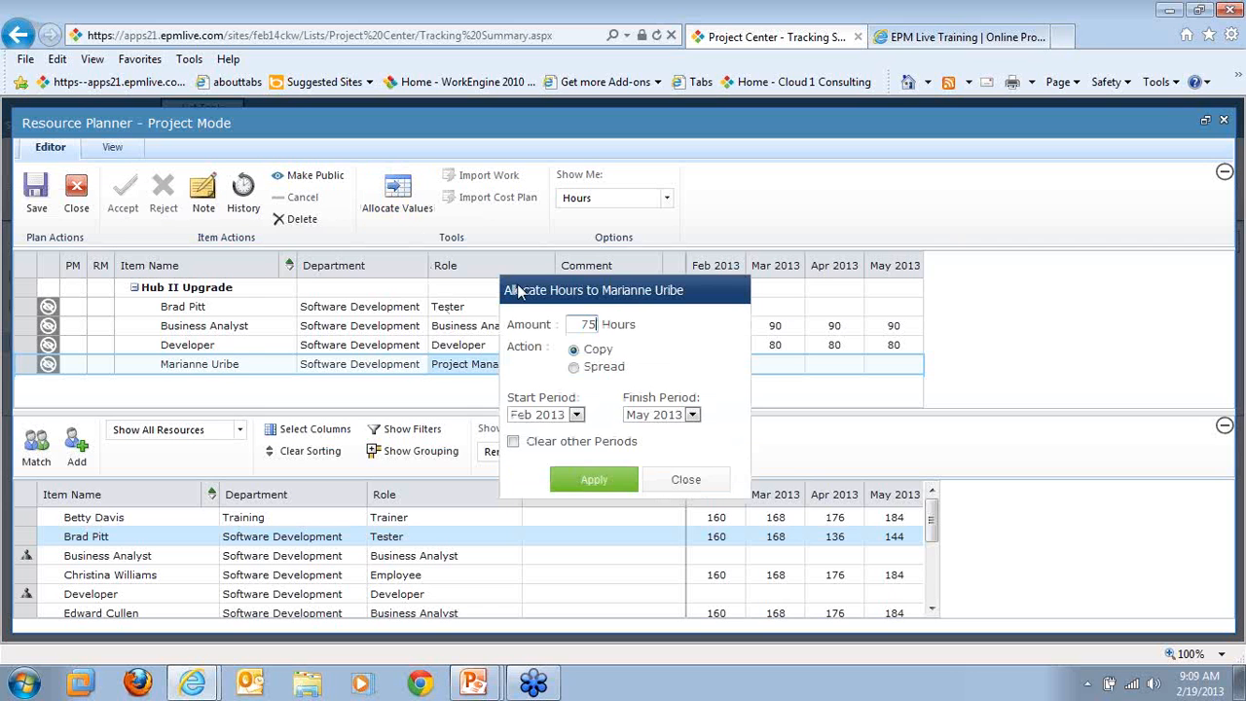
click(579, 480)
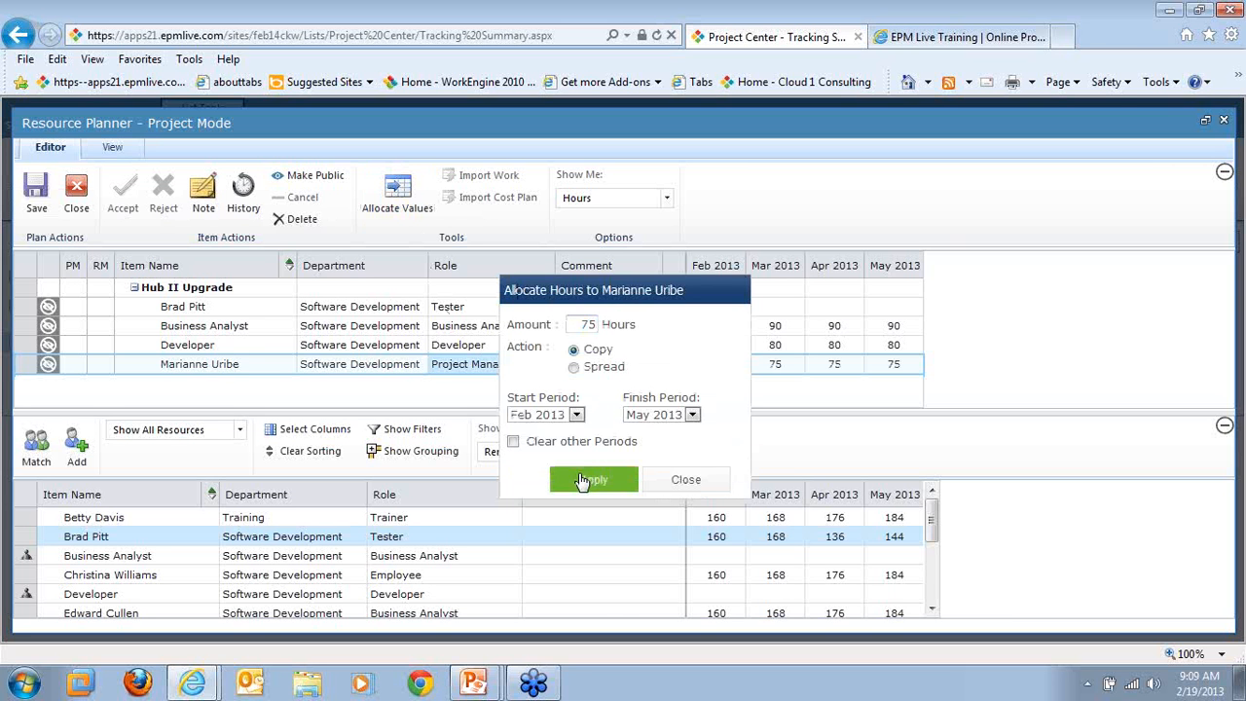
click(720, 484)
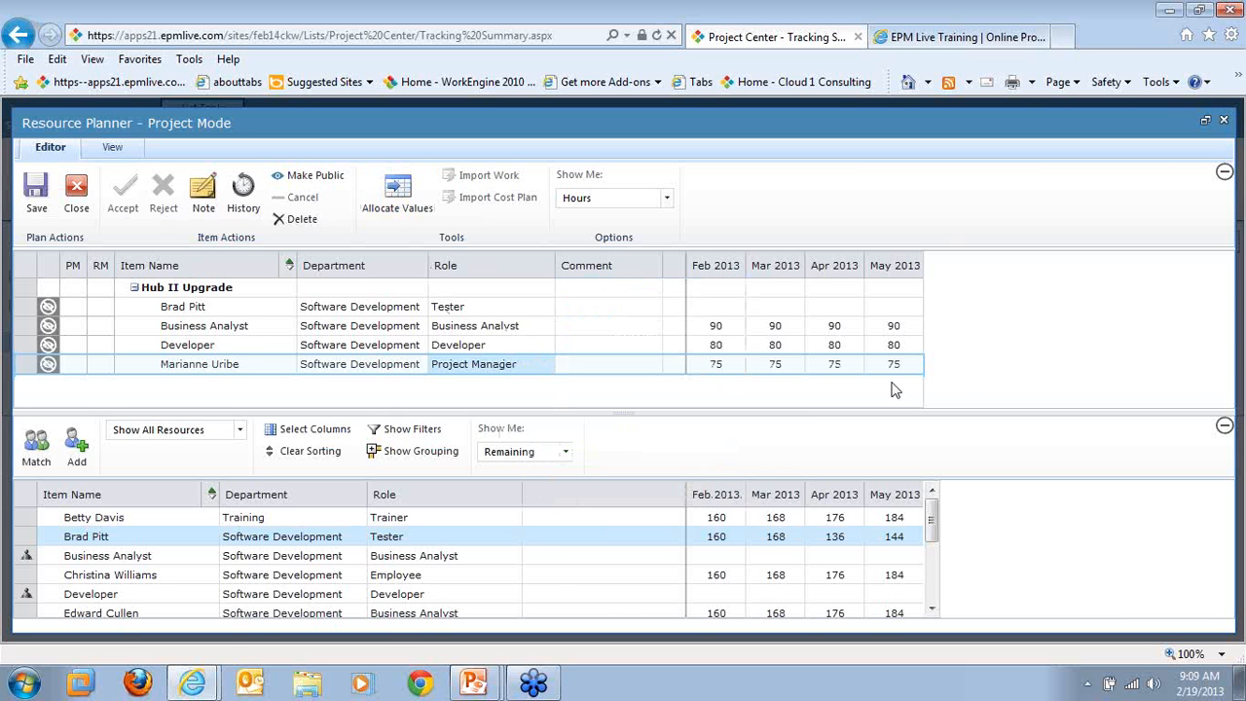
Step: Allocate 80 hours to the named Tester using the Spread action from Apr 2013 to May 2013
click(474, 311)
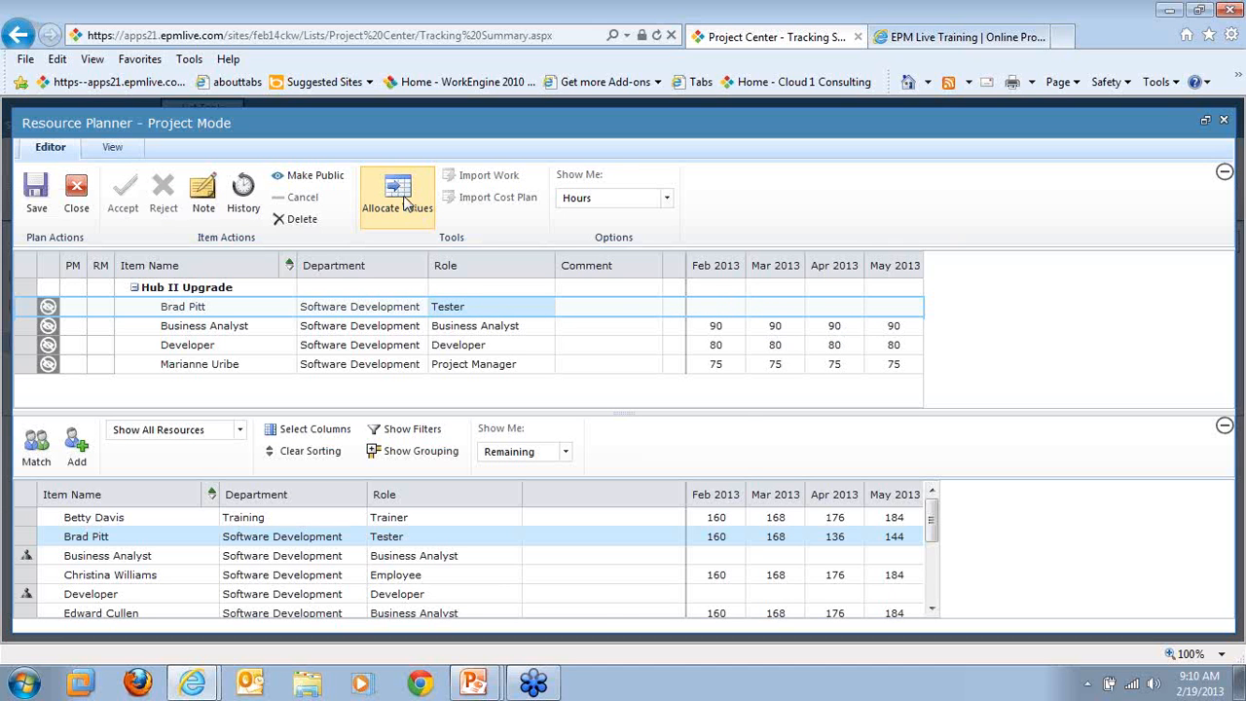
click(407, 202)
text(80)
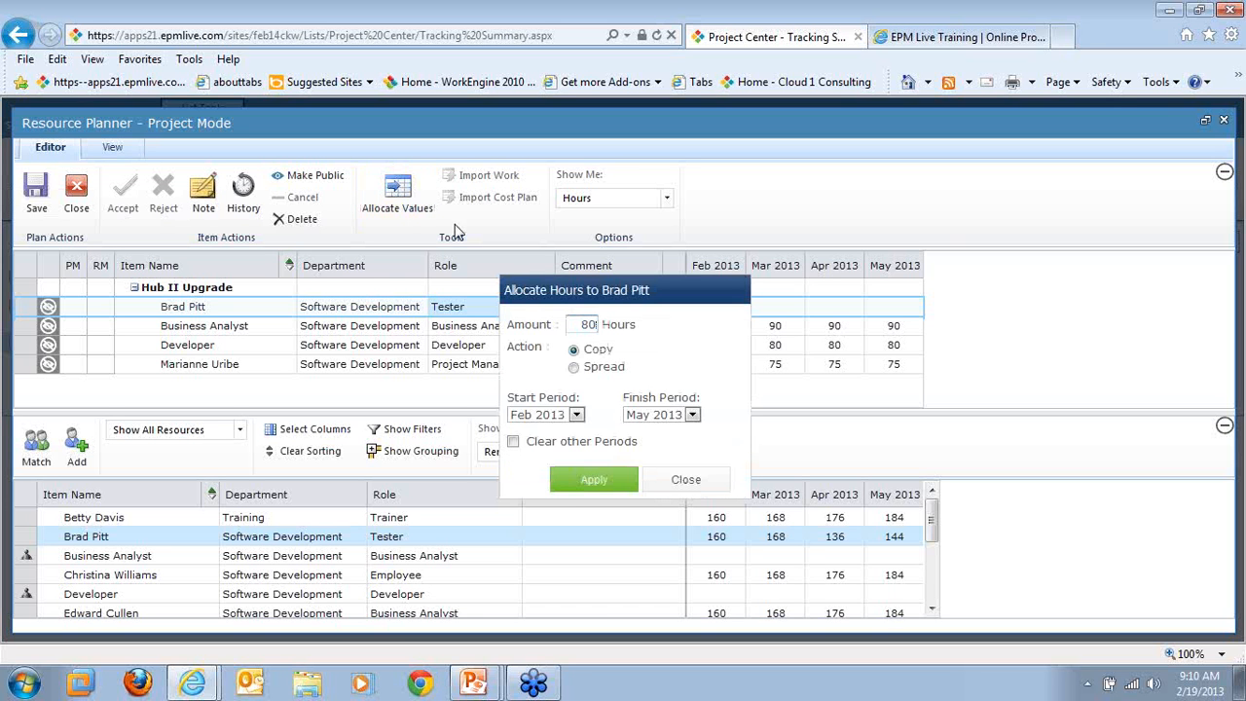
click(573, 367)
click(577, 415)
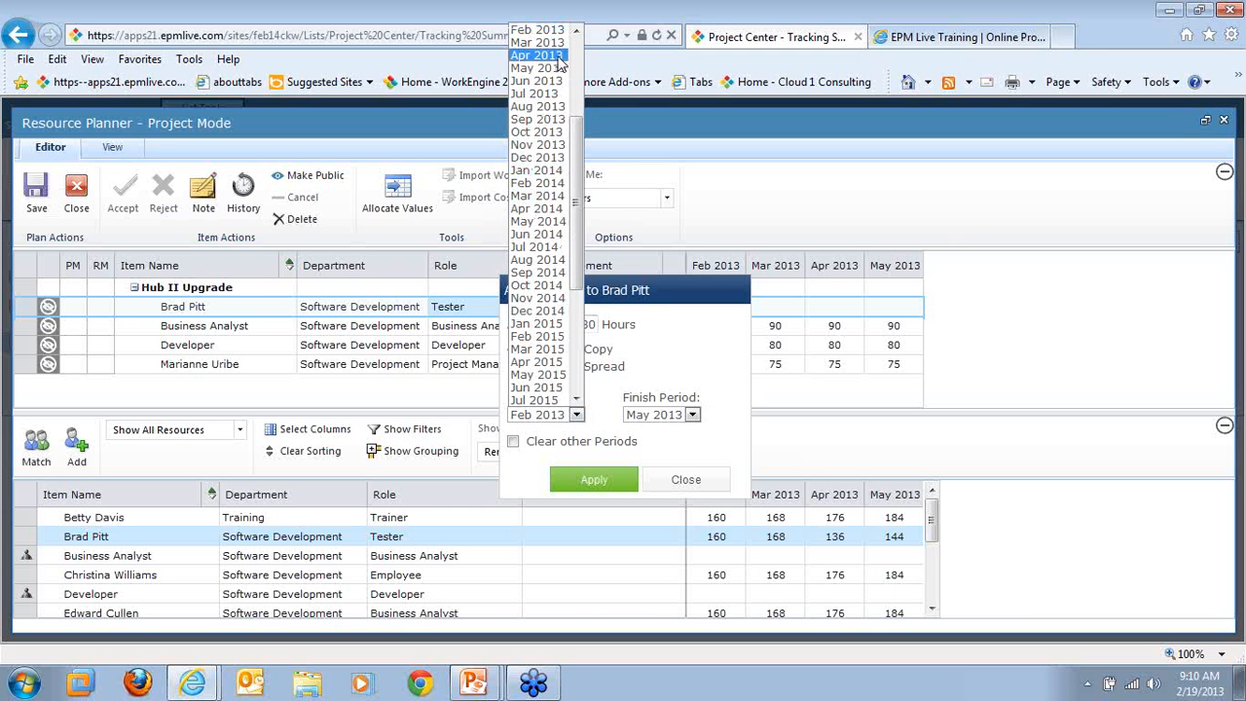
click(537, 55)
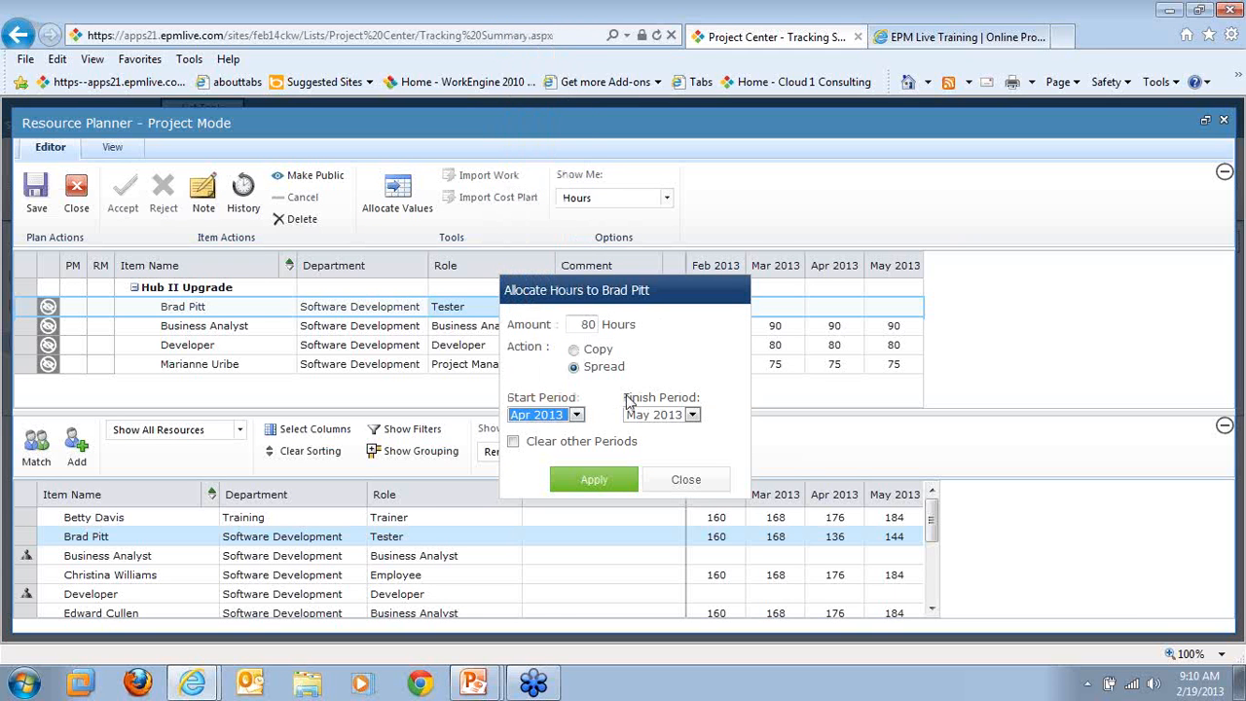
click(613, 482)
click(686, 482)
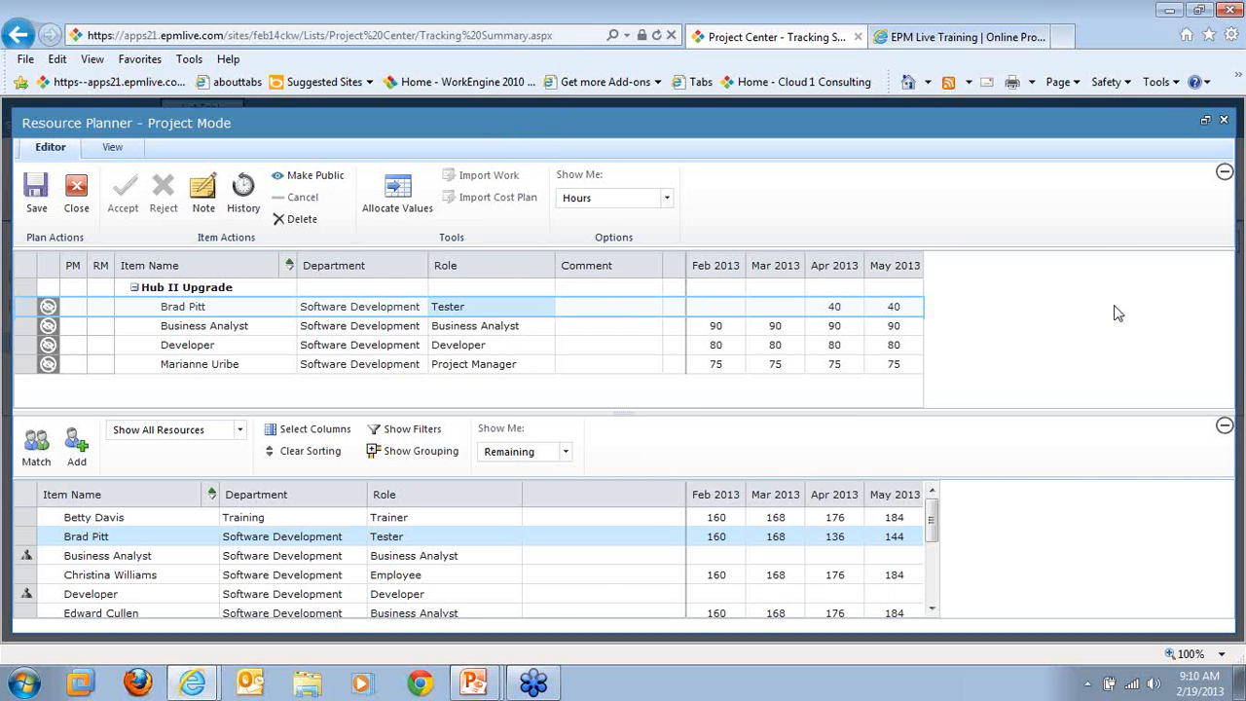
Step: Keep the plan displayed in Hours, save it with the private rows made public, and close the Resource Planner
click(667, 198)
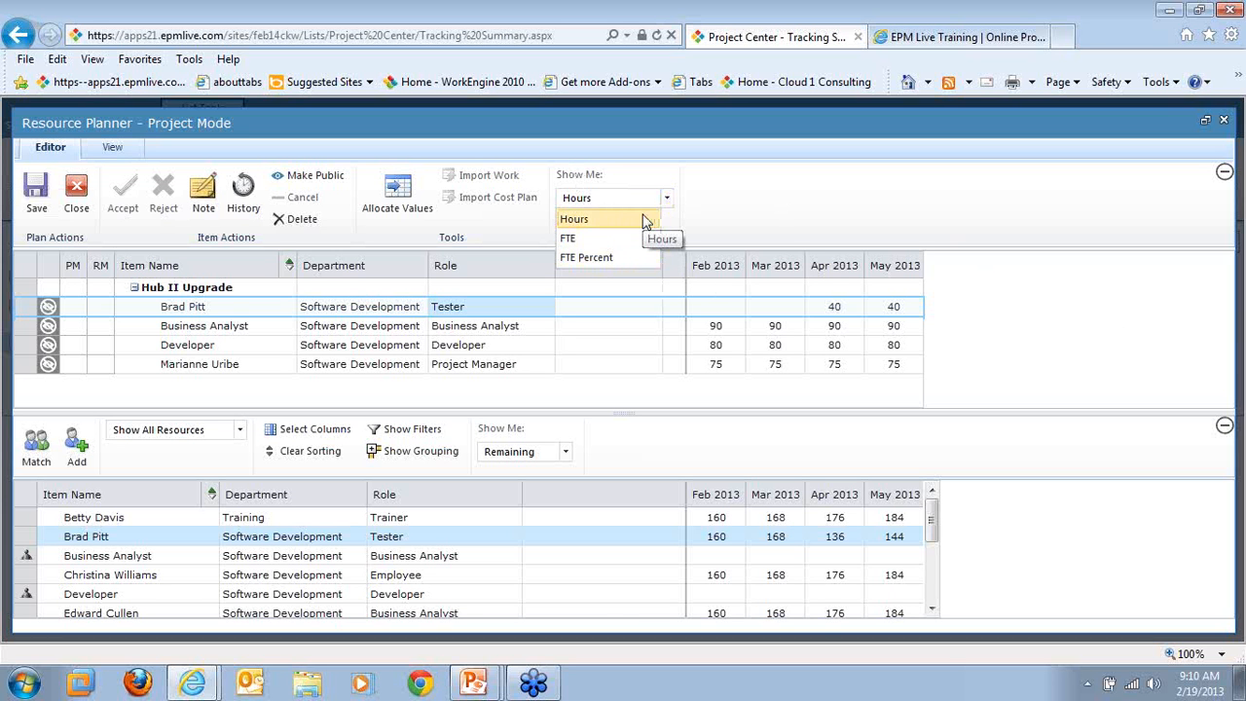
click(642, 221)
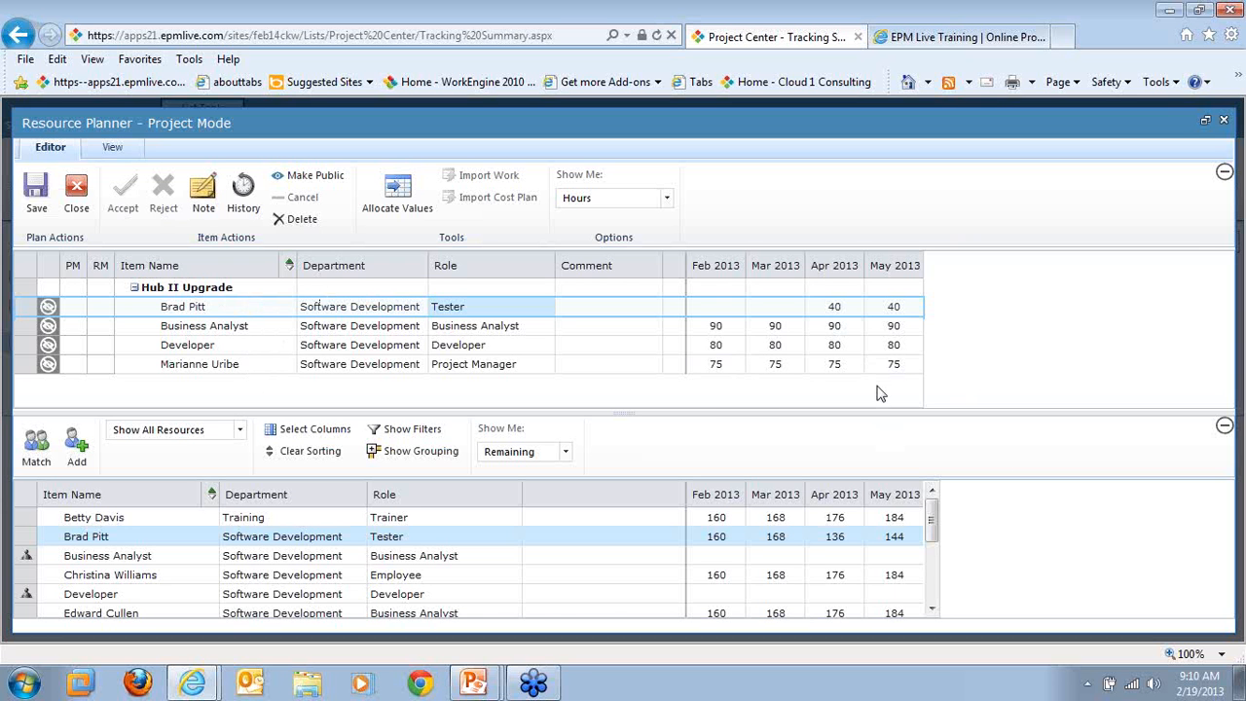
click(36, 202)
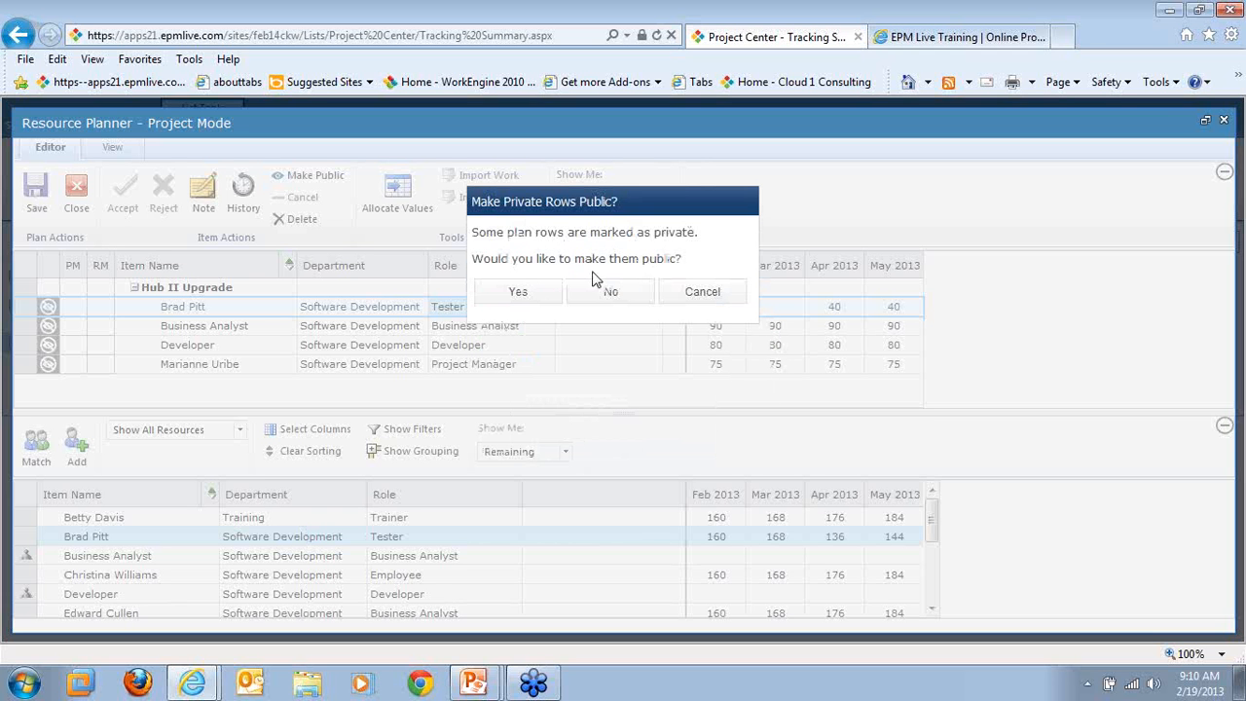
click(519, 294)
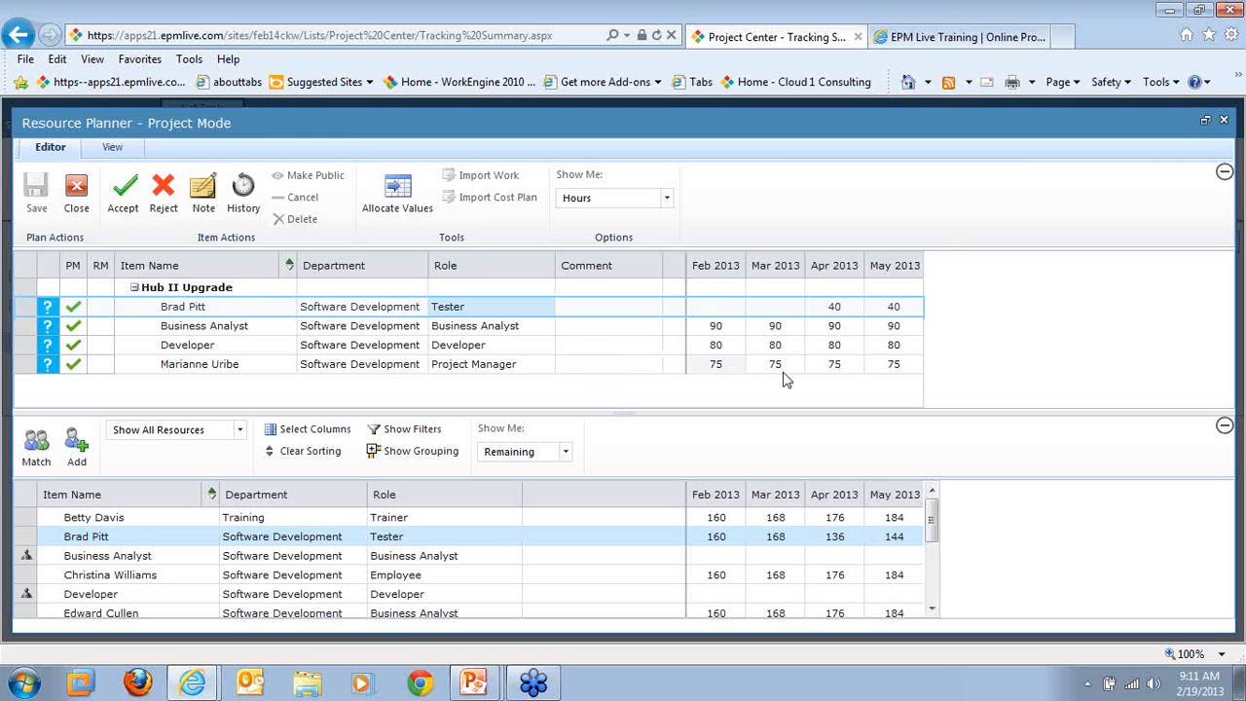
click(78, 195)
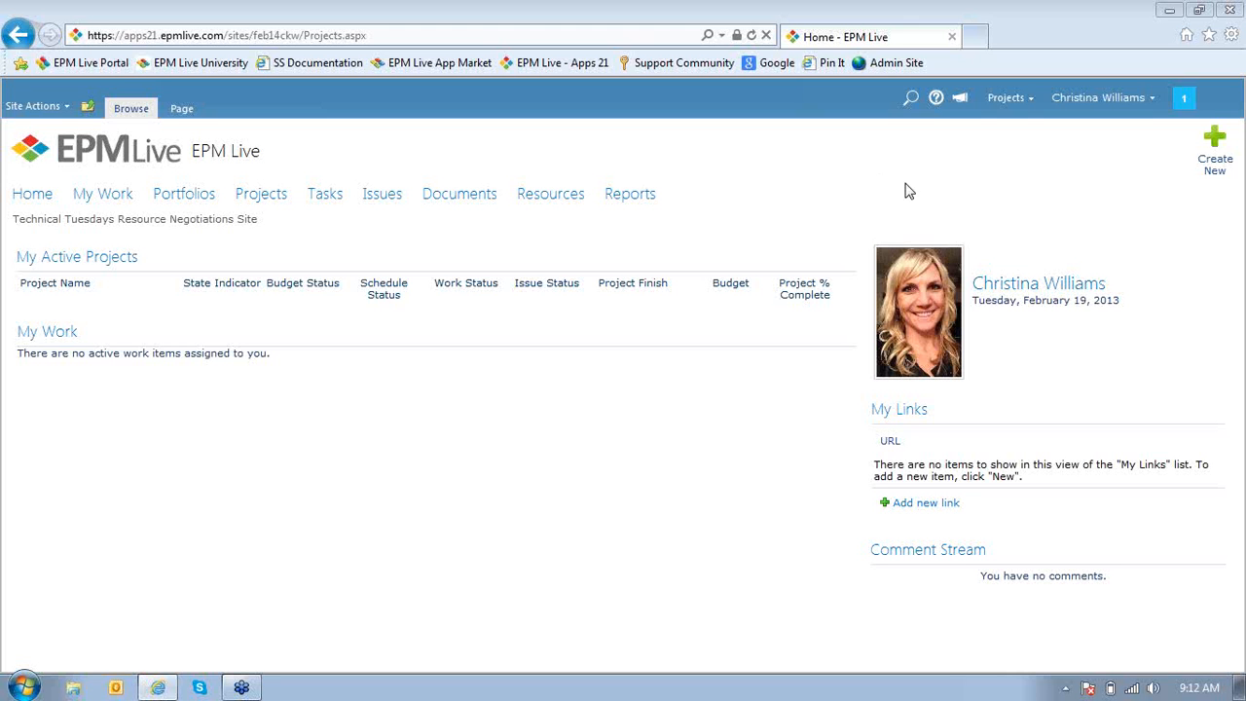
Step: As the resource manager, read the latest notification about updated resource plans and close the notifications
click(1185, 103)
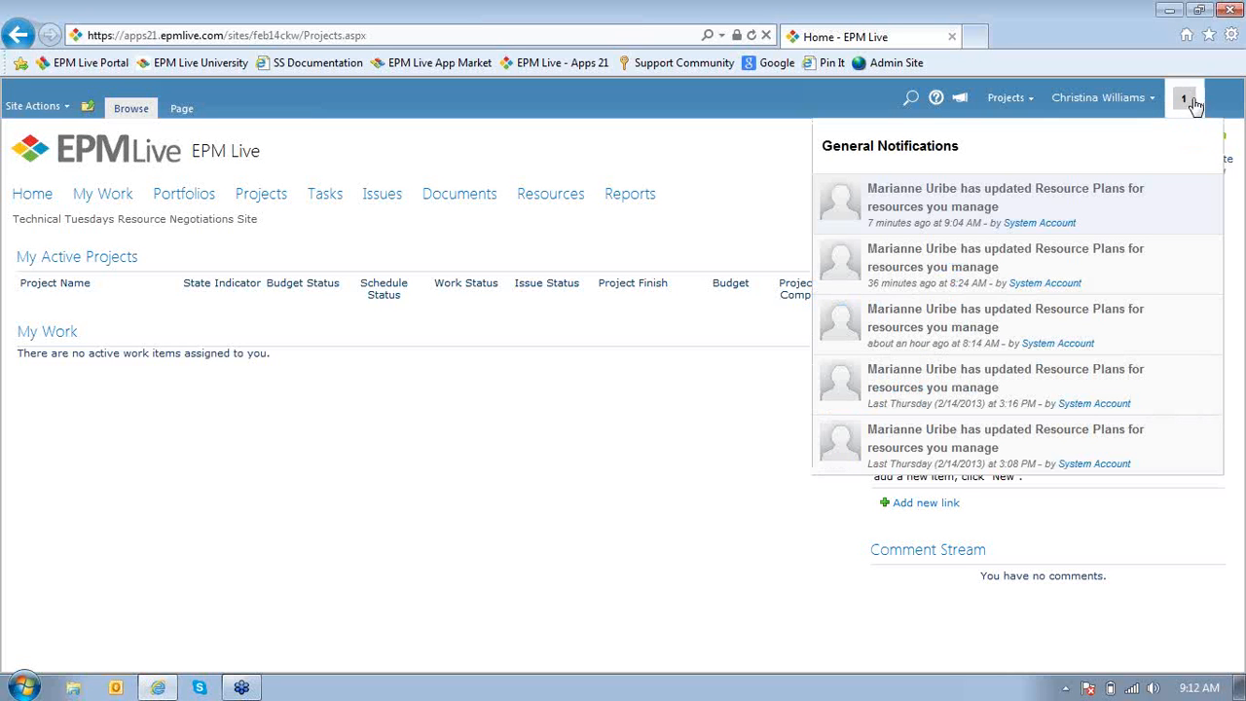
click(1138, 212)
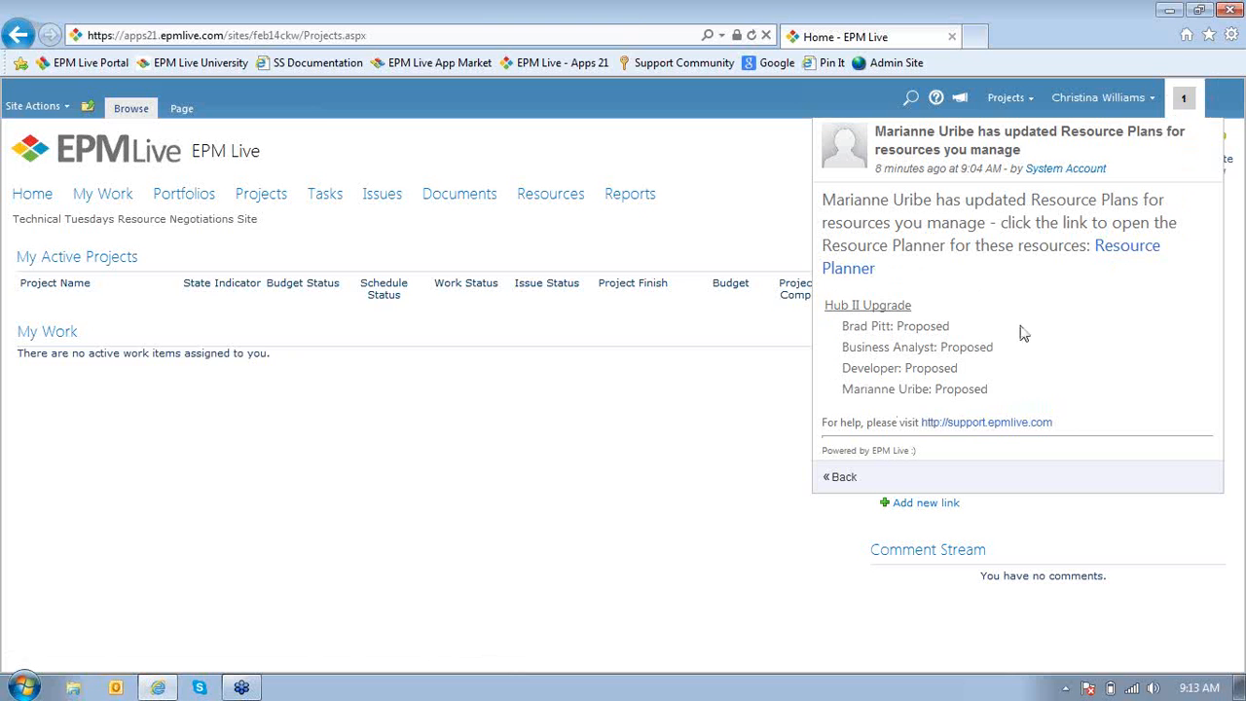
click(1187, 105)
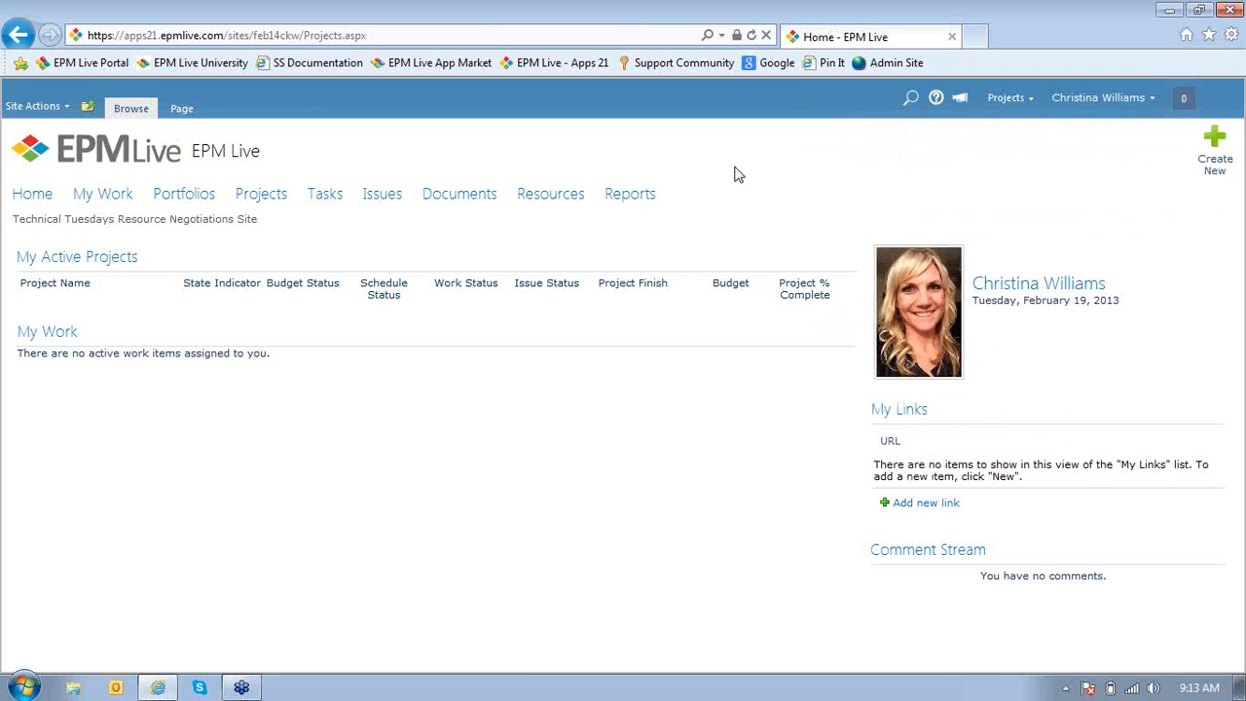
Step: Show the resource list in the Resources by Department view, limited to My Resources
click(550, 200)
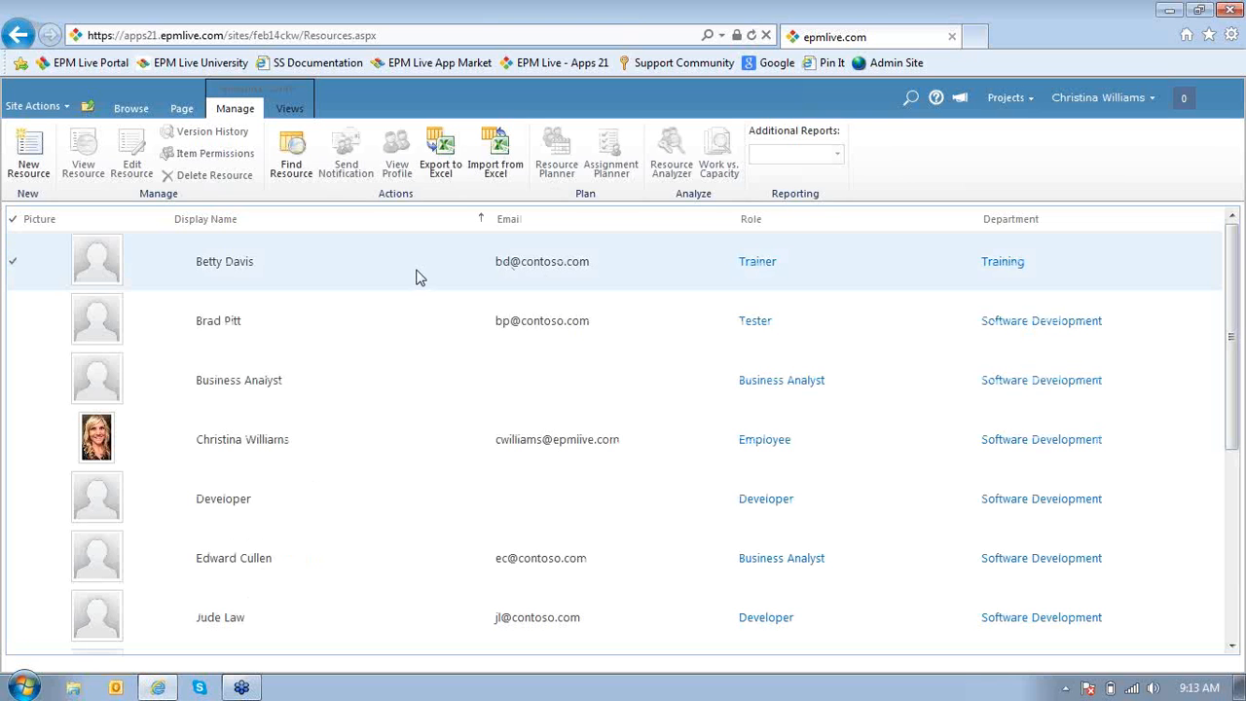
click(290, 110)
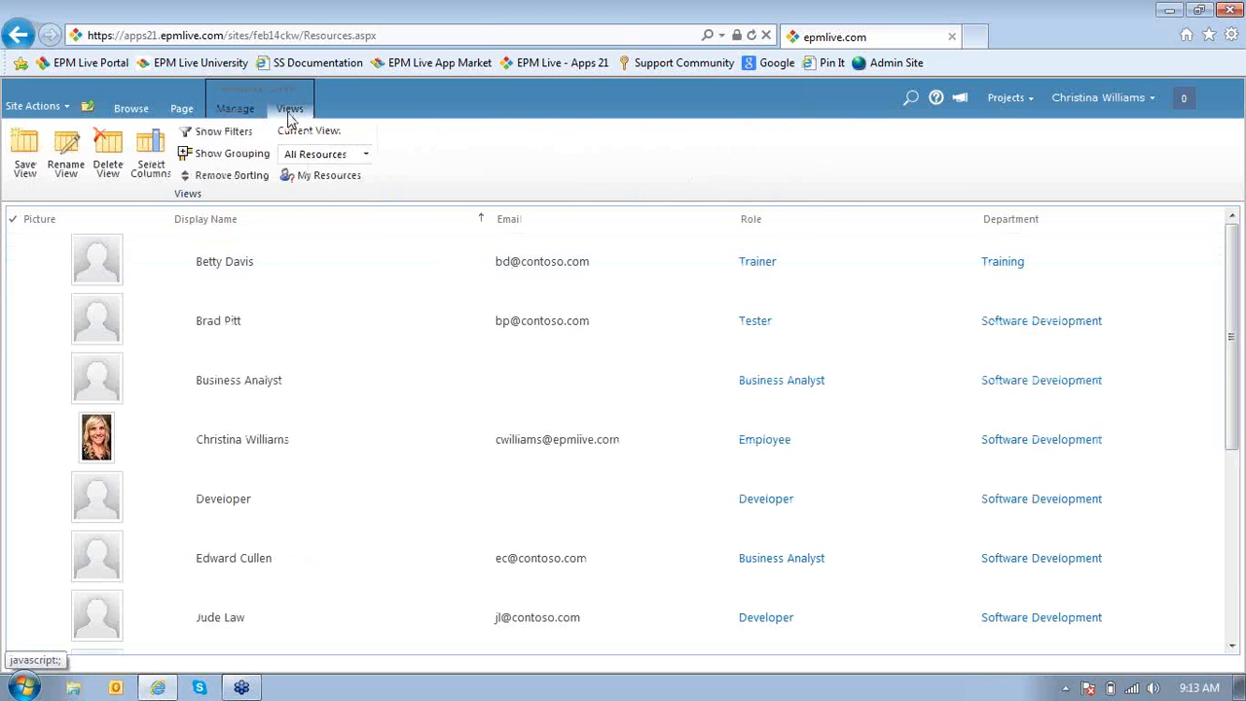
click(366, 155)
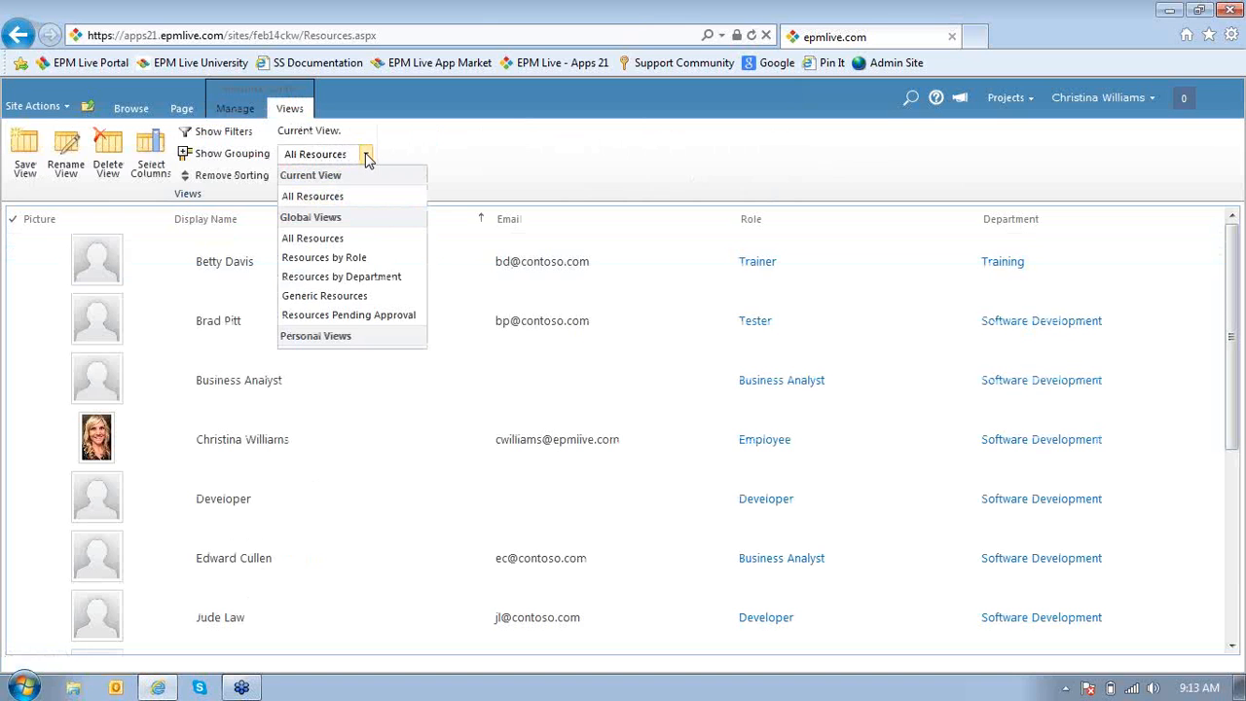
click(397, 282)
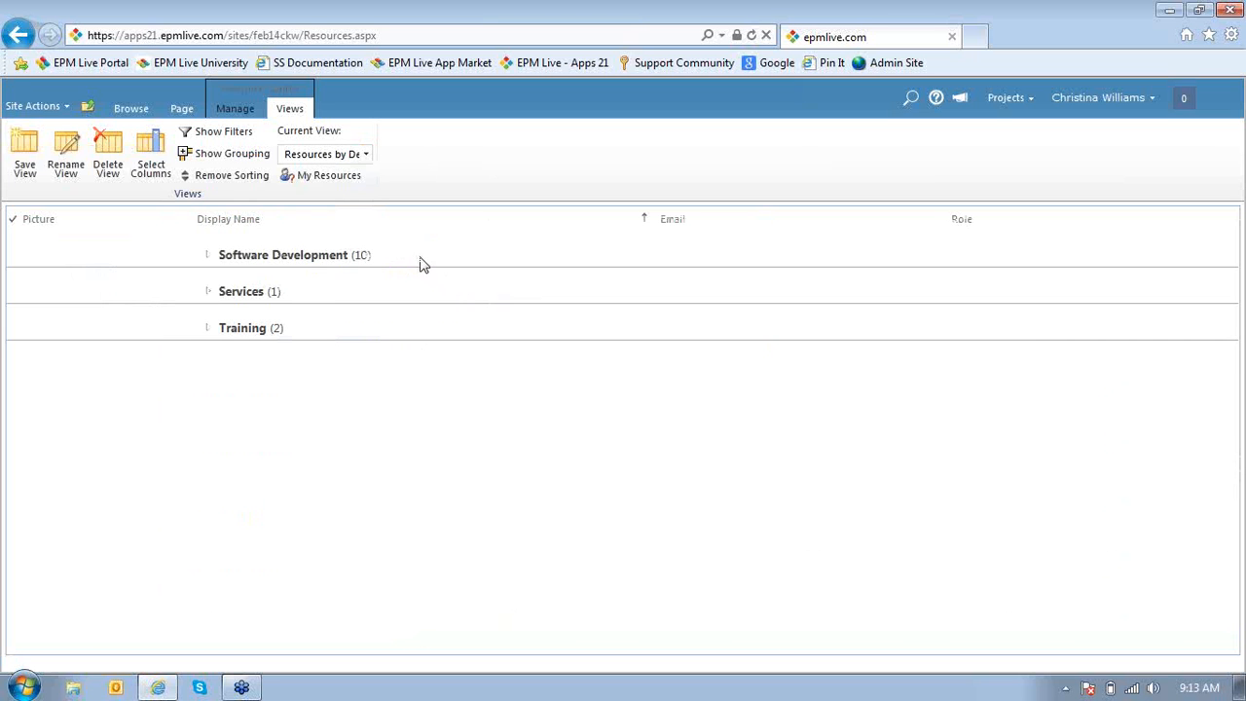
click(328, 179)
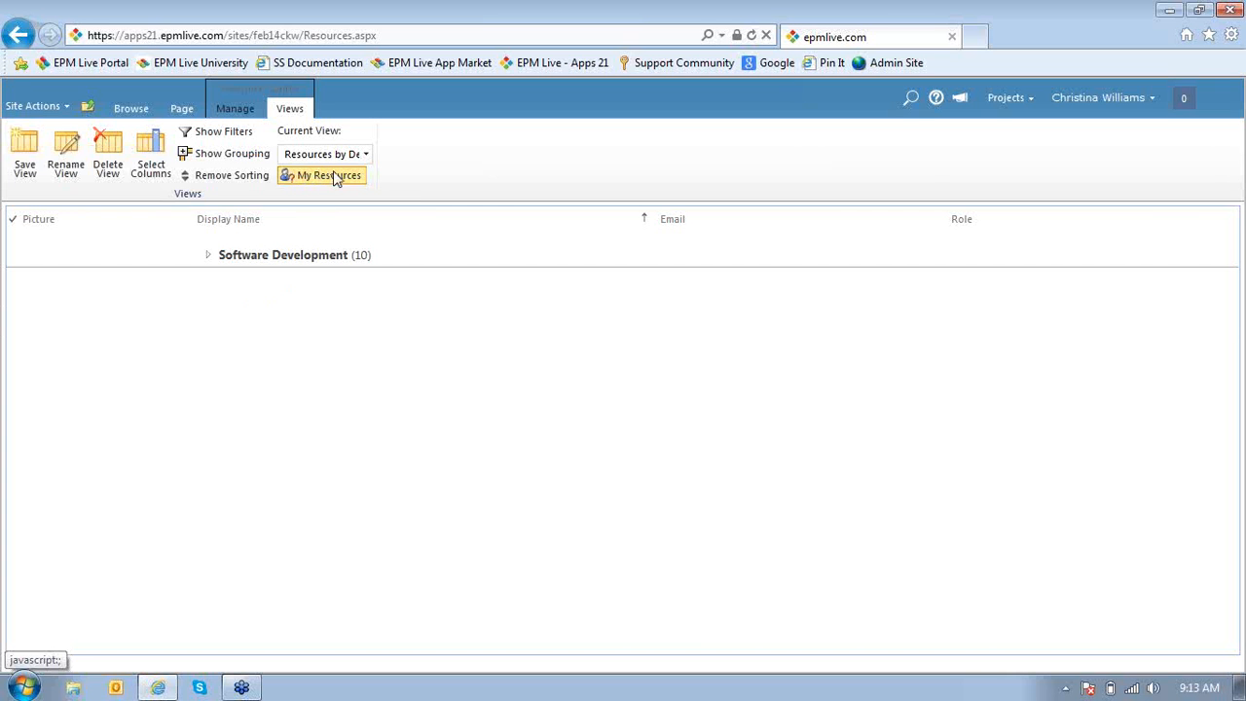
Step: Select the whole Software Development department and display it in the Resource Analyzer by Calendar Months
click(14, 257)
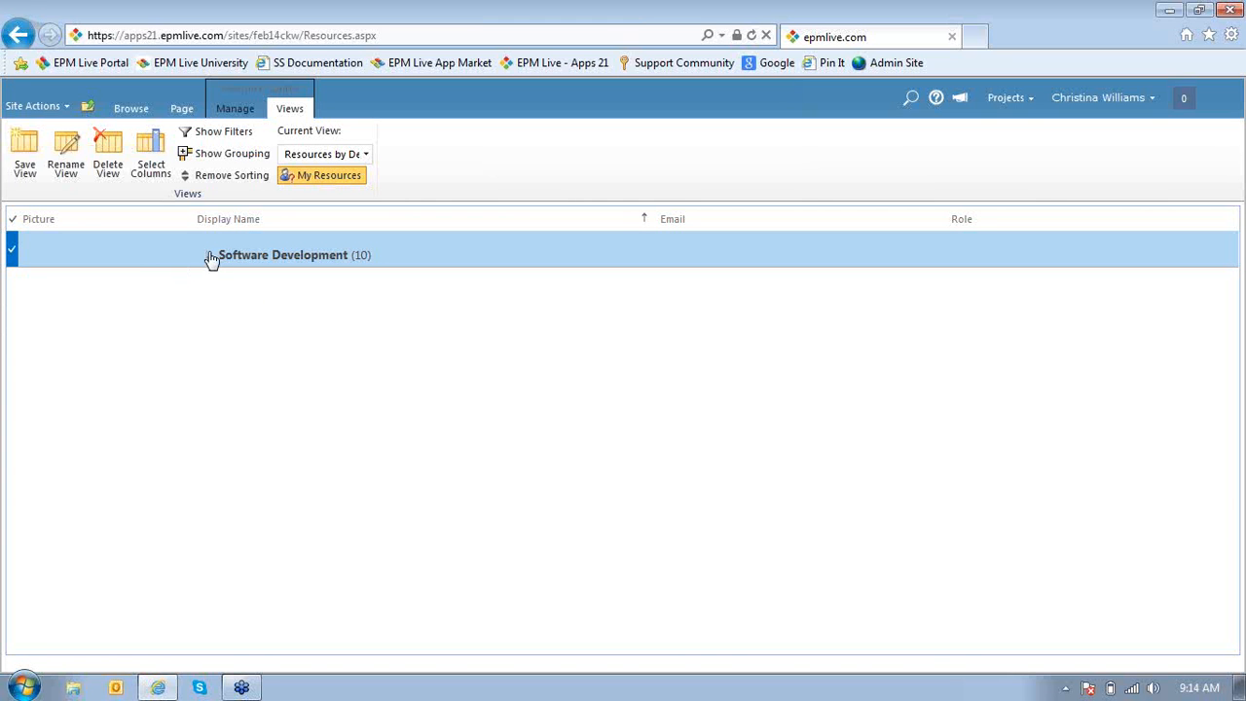
click(207, 256)
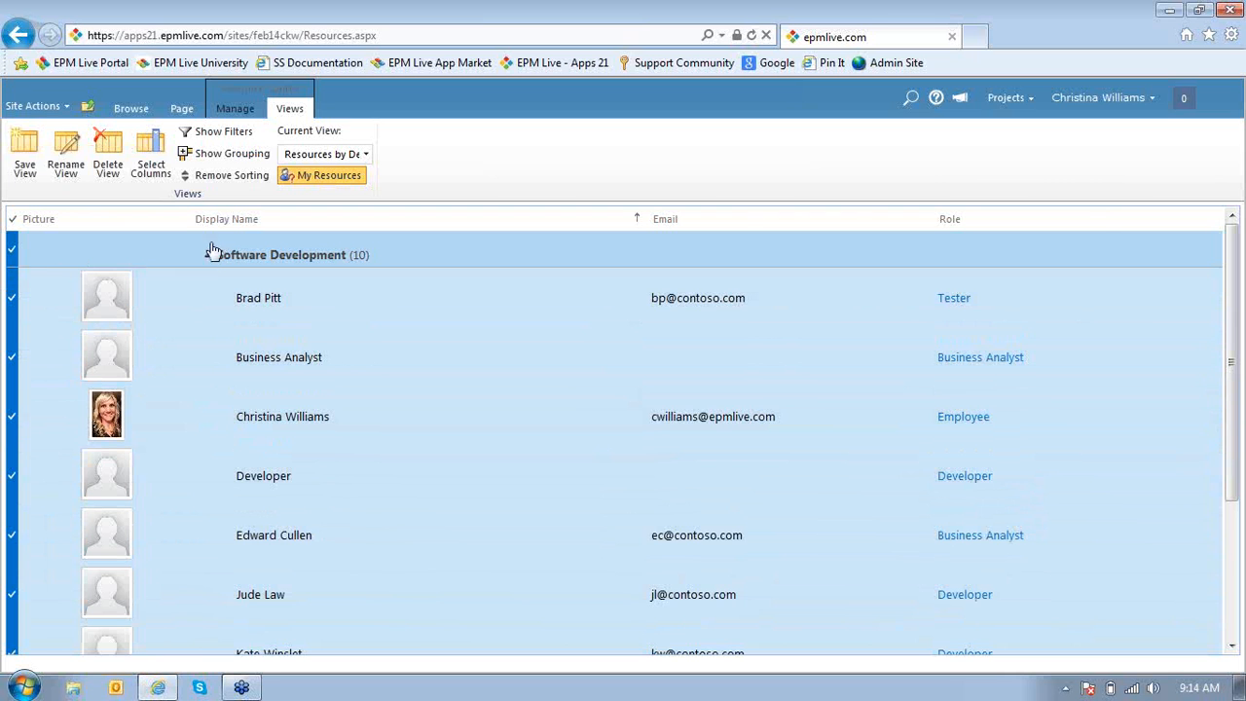
click(207, 258)
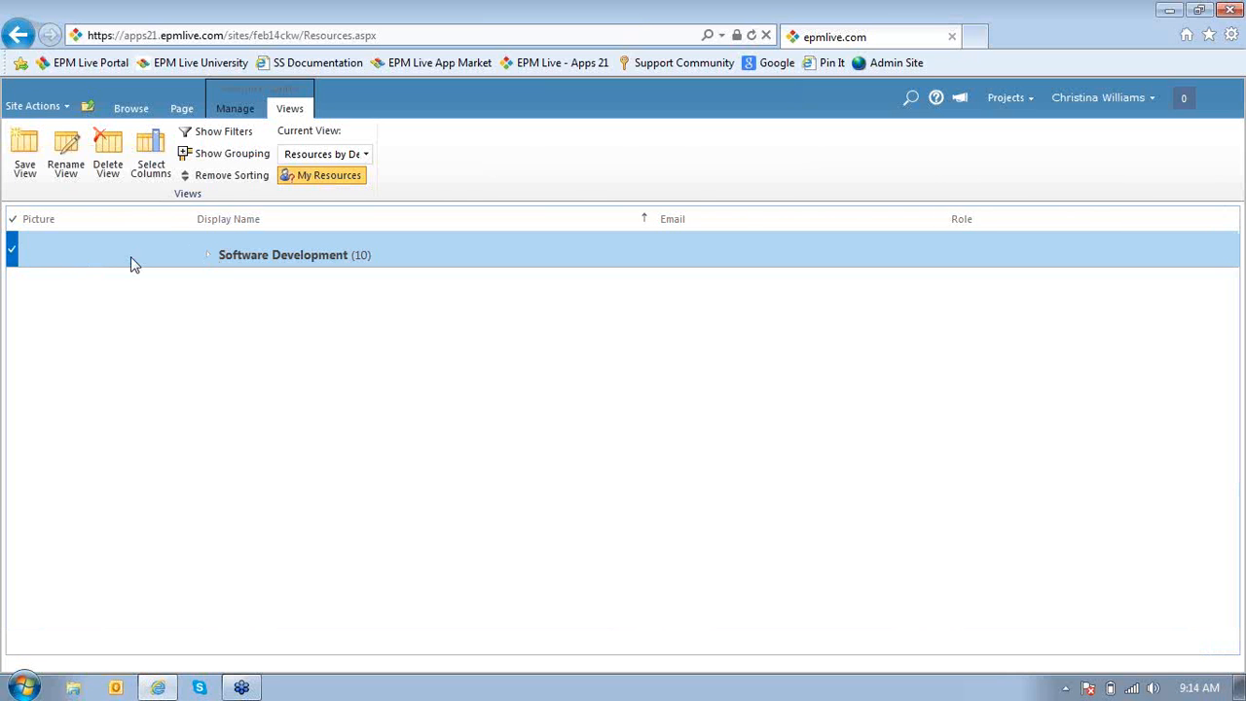
click(246, 108)
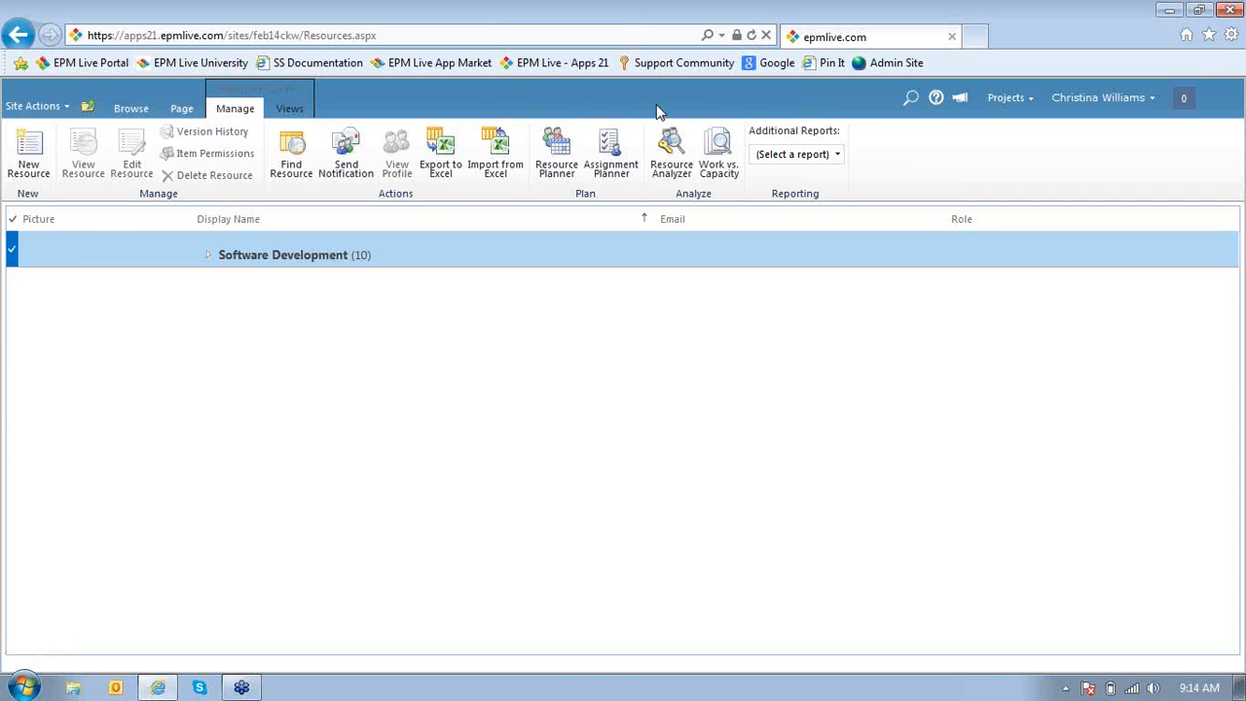
click(666, 165)
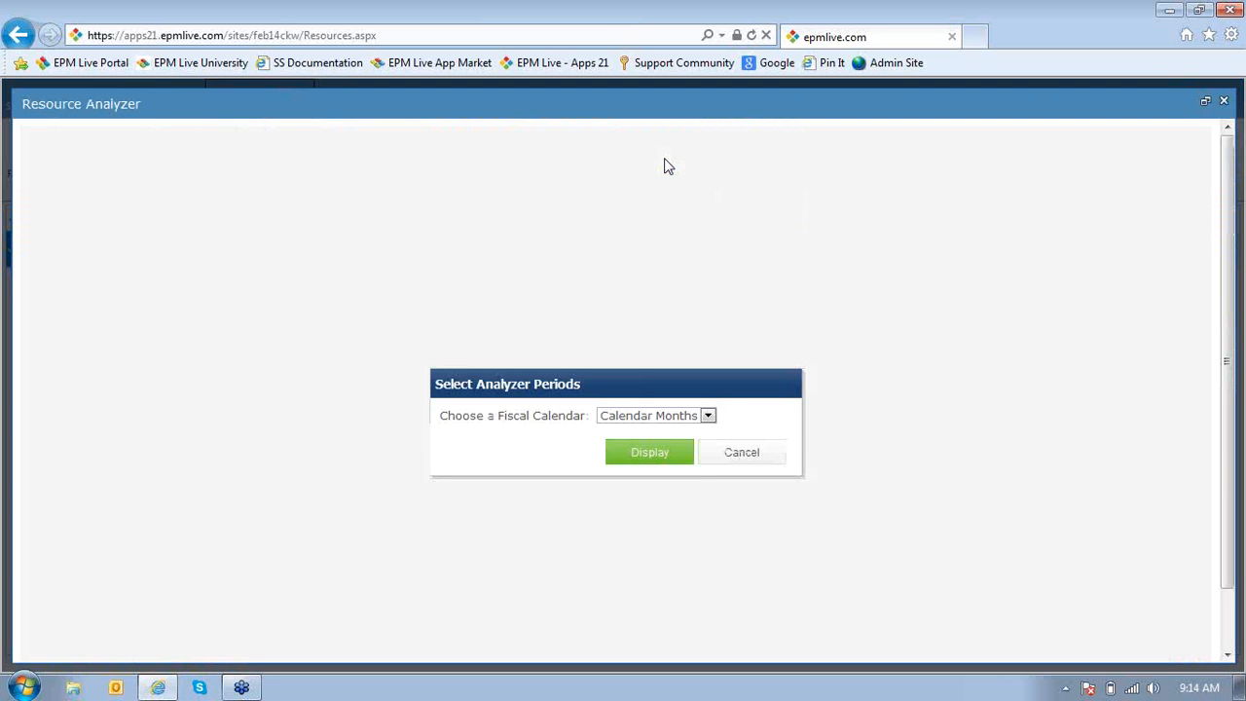
click(678, 454)
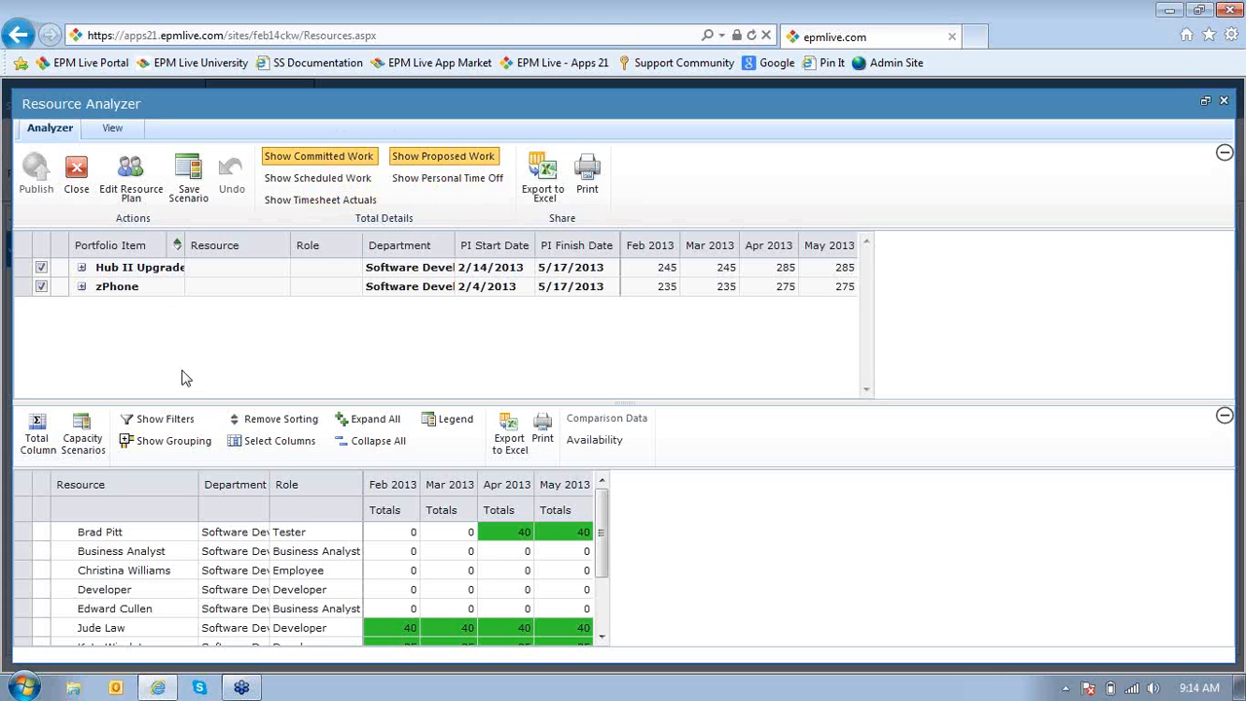
Step: Examine the resources and hours planned for Hub II Upgrade and the named Tester's monthly totals
click(82, 269)
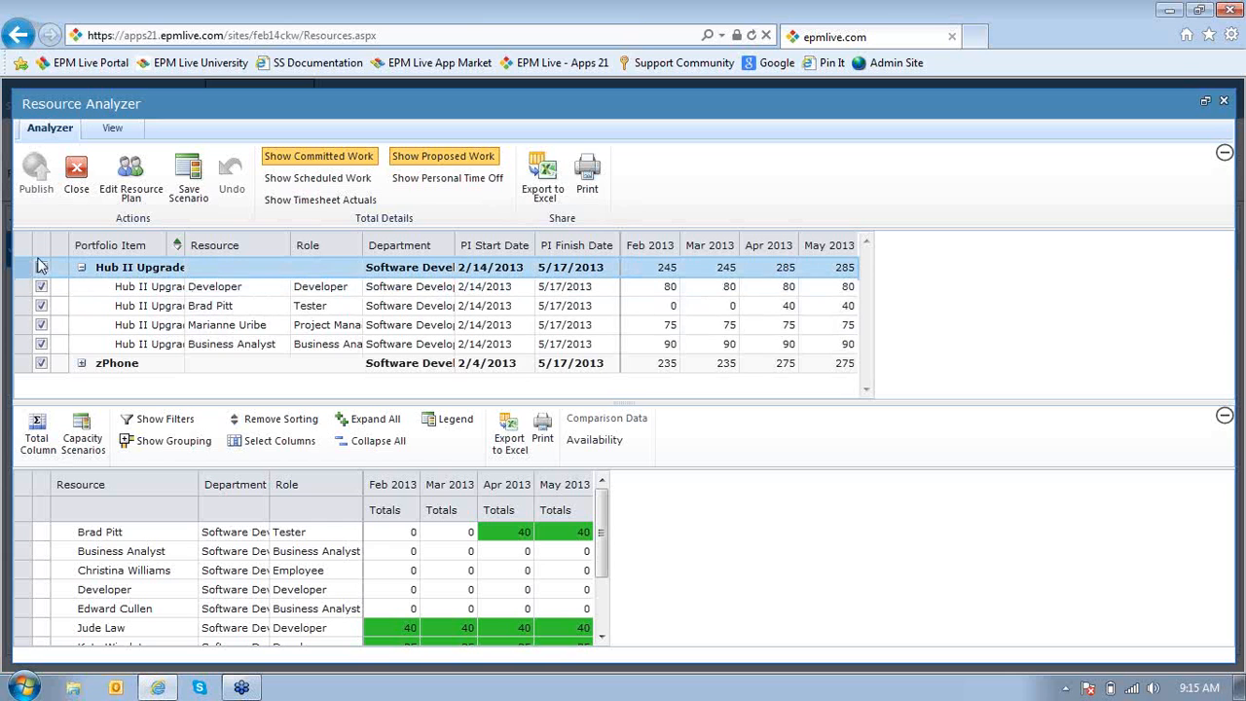
click(83, 268)
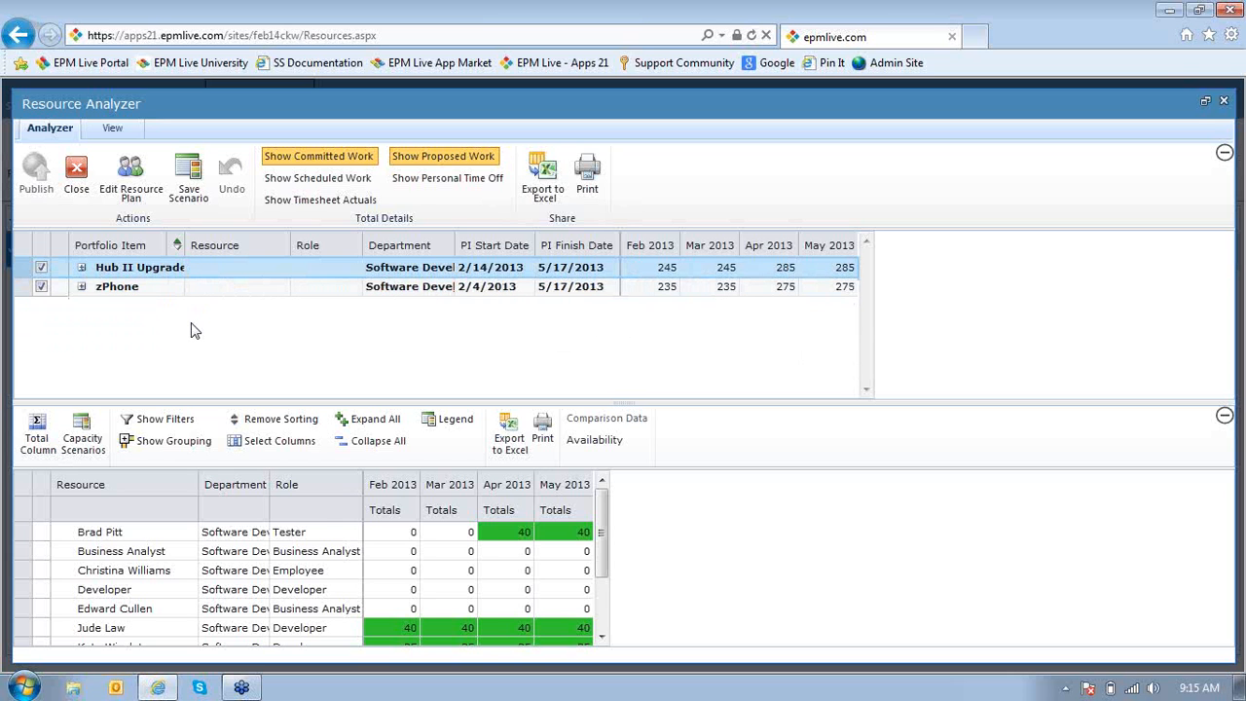
click(595, 533)
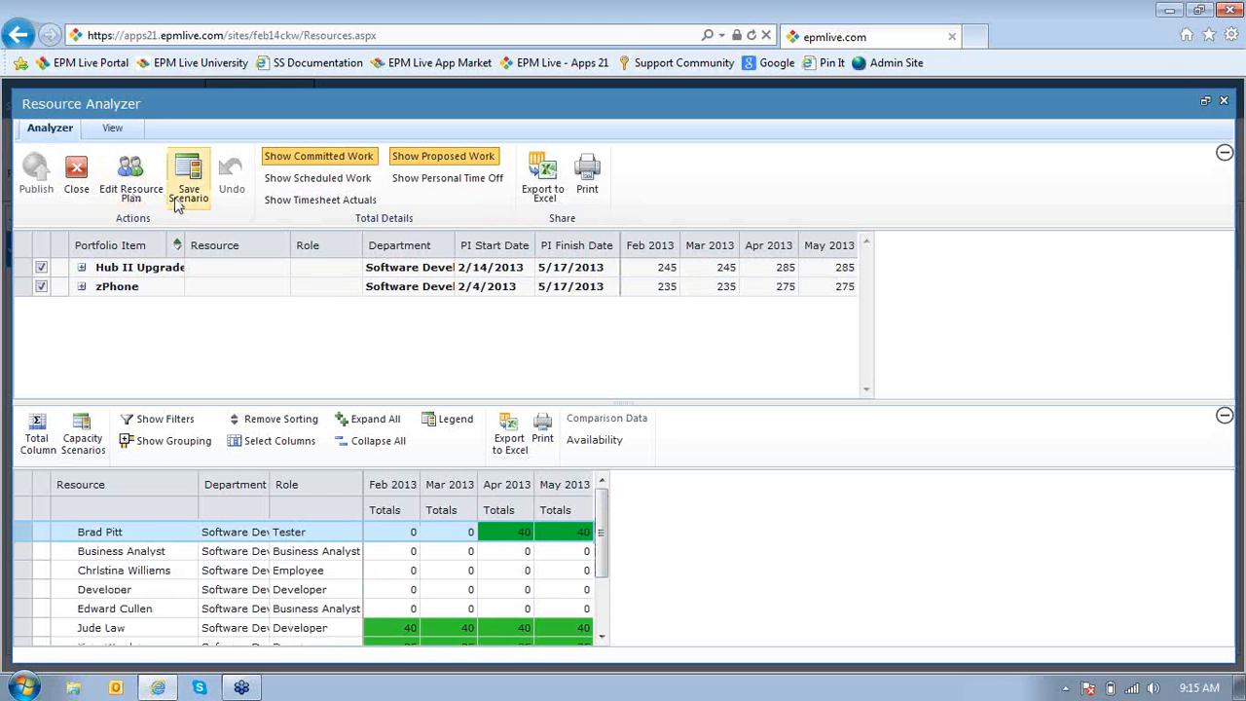
Step: Open the resource plan for editing from the analyzer, maximize it, collapse the zPhone project and resize the plan area
click(126, 181)
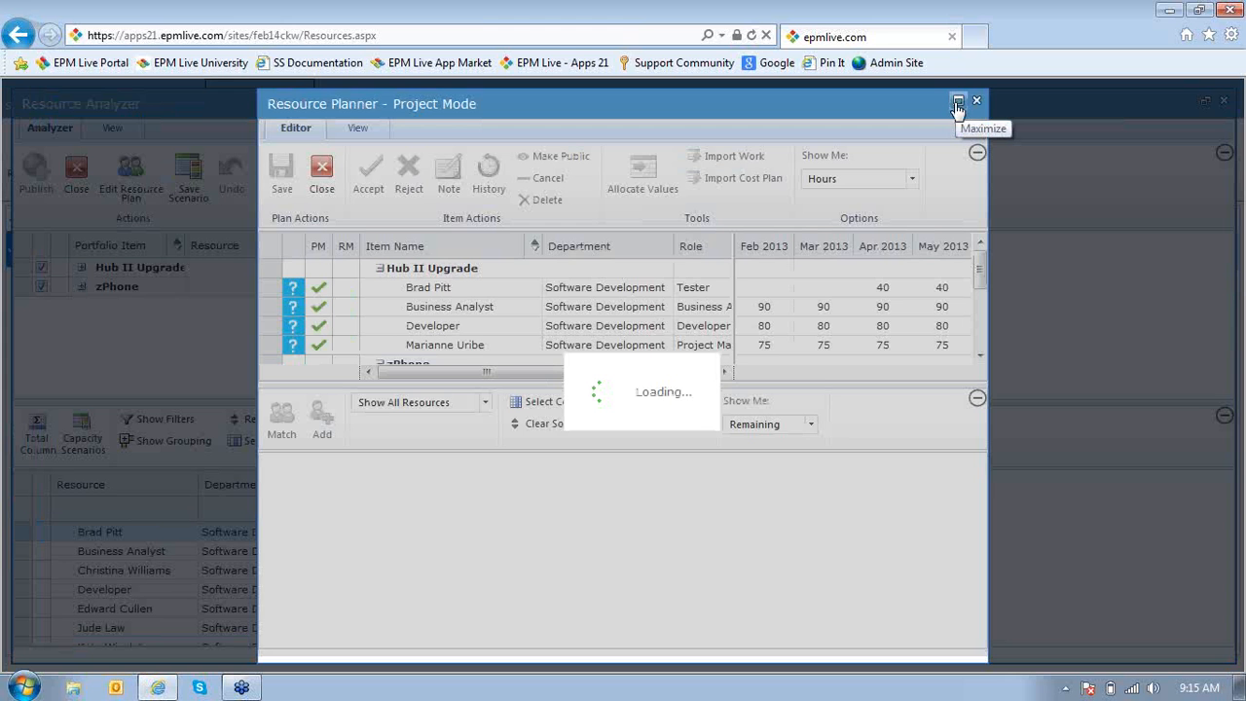
click(956, 101)
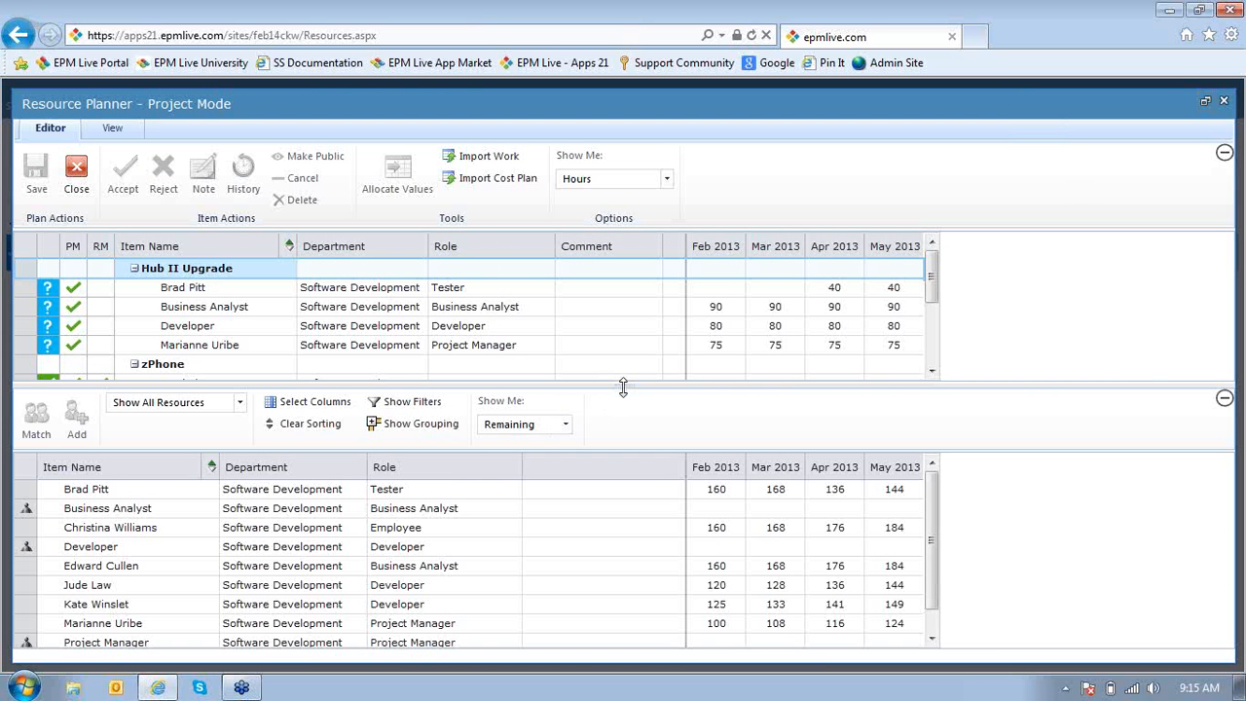
drag(623, 387, 615, 443)
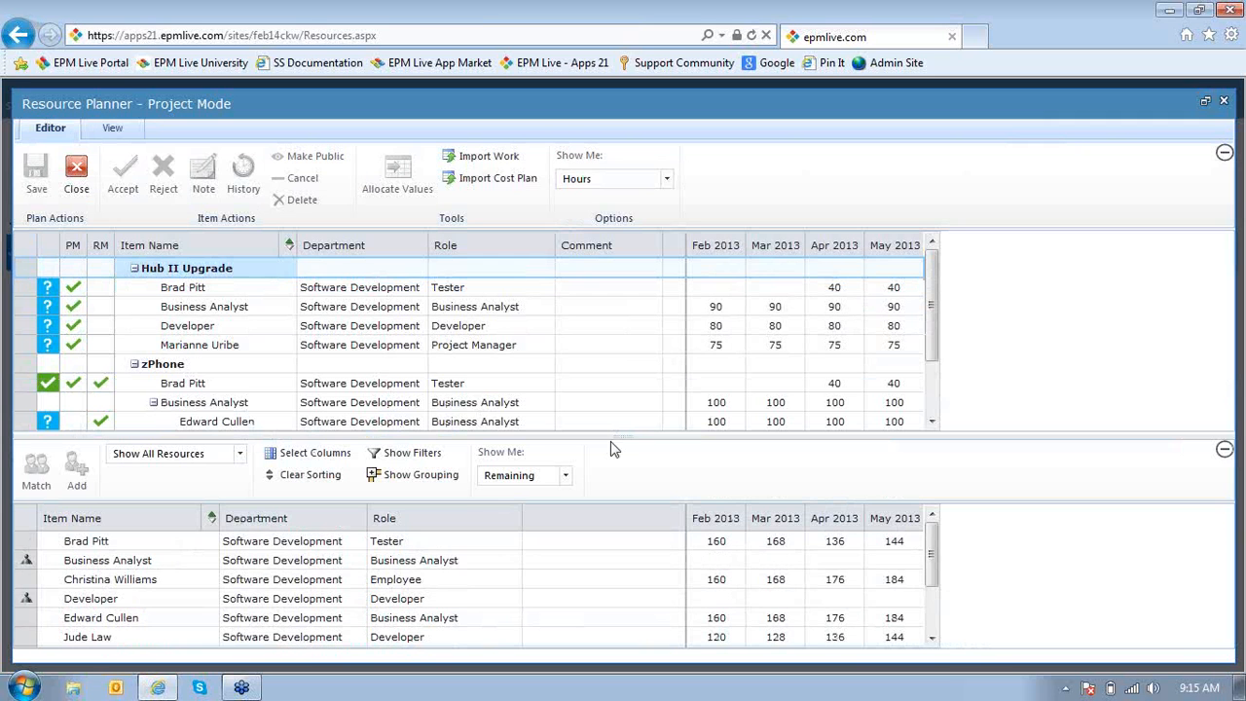
click(134, 365)
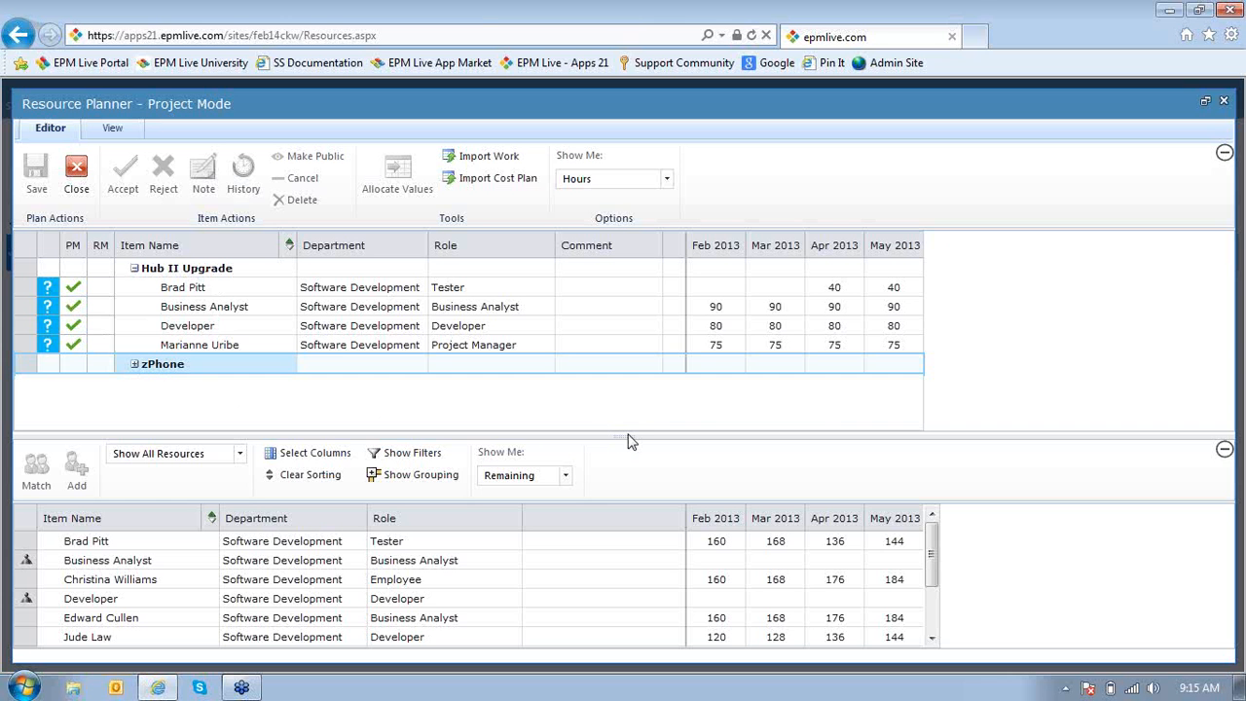
drag(627, 441, 627, 398)
Step: Select the named Tester in the Hub II Upgrade plan and the resource pool, and show the pool's Committed hours
click(245, 288)
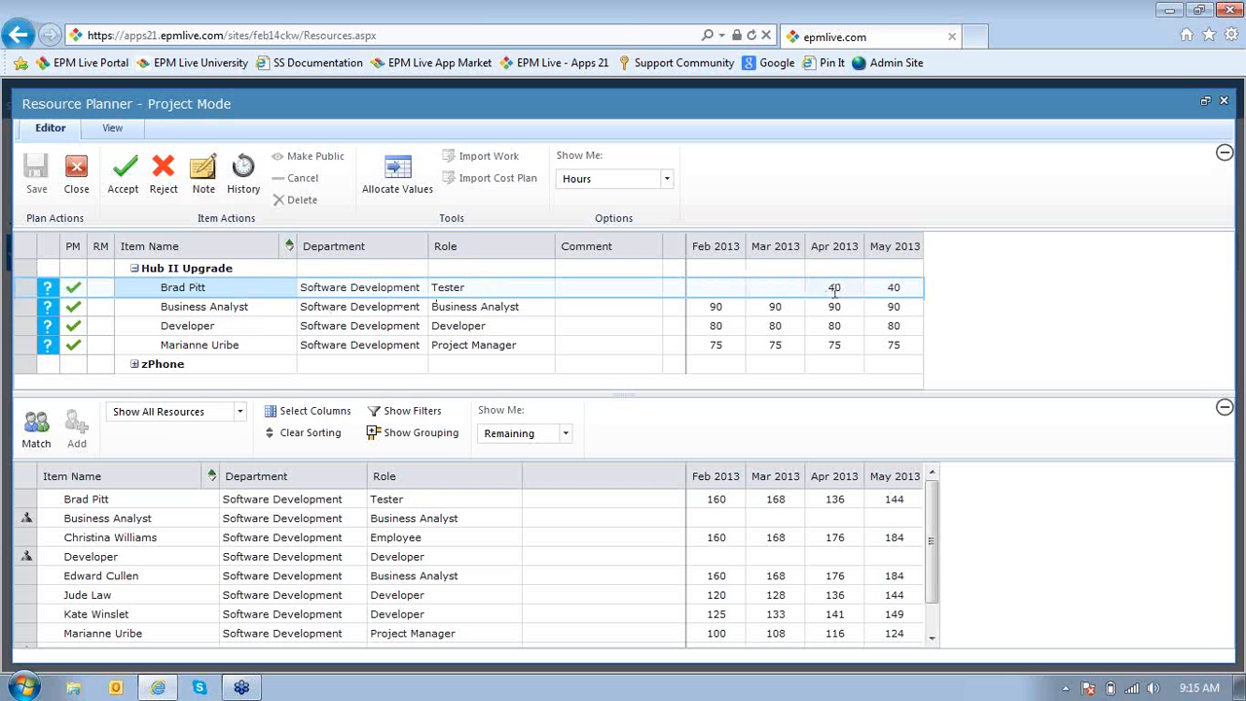
click(182, 500)
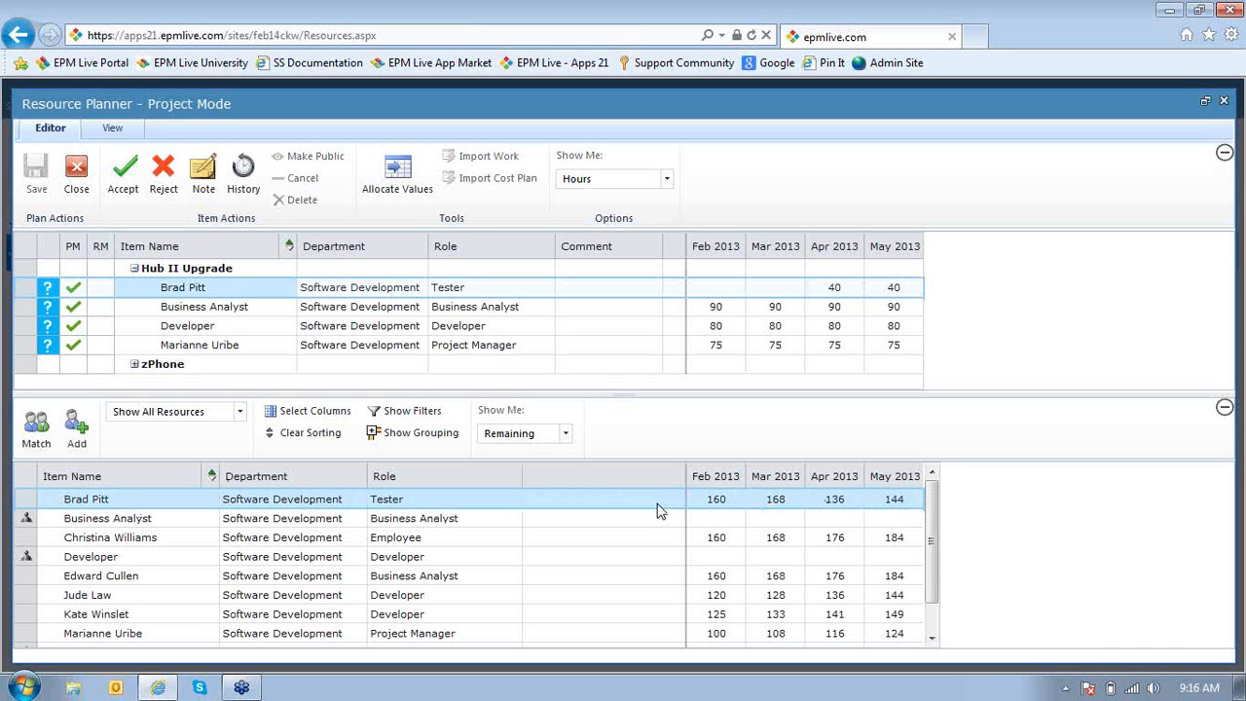
click(565, 433)
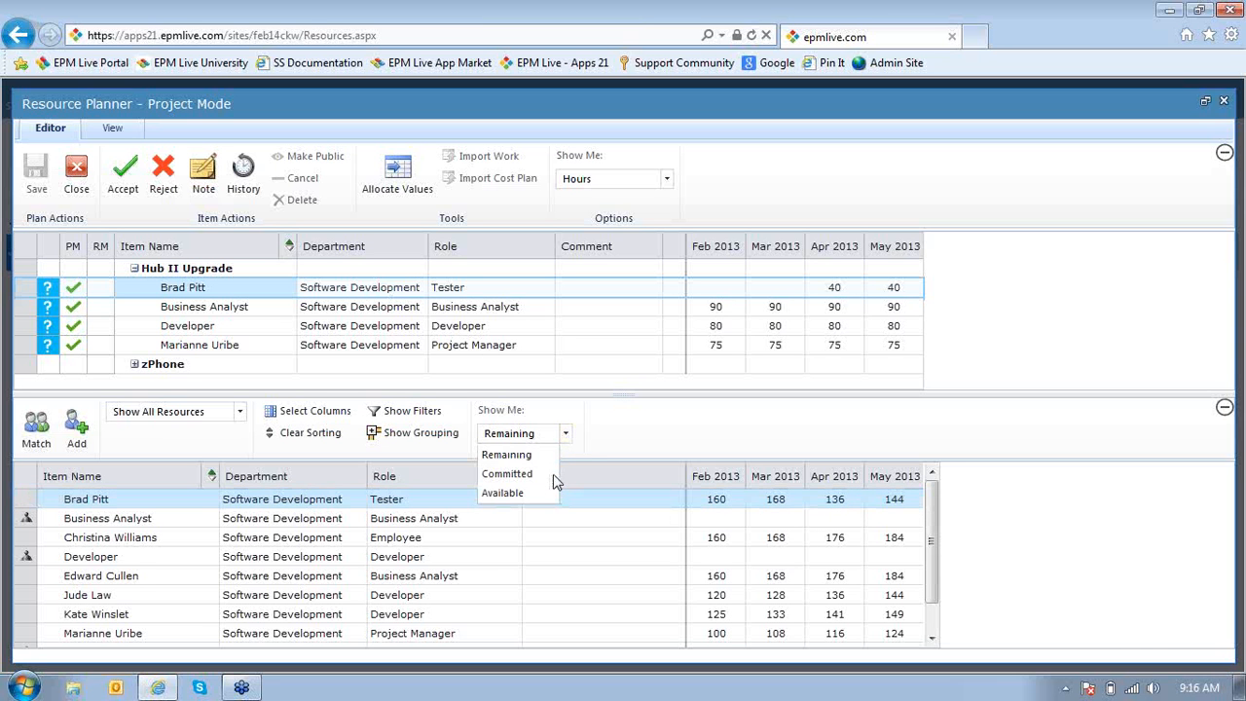
click(529, 474)
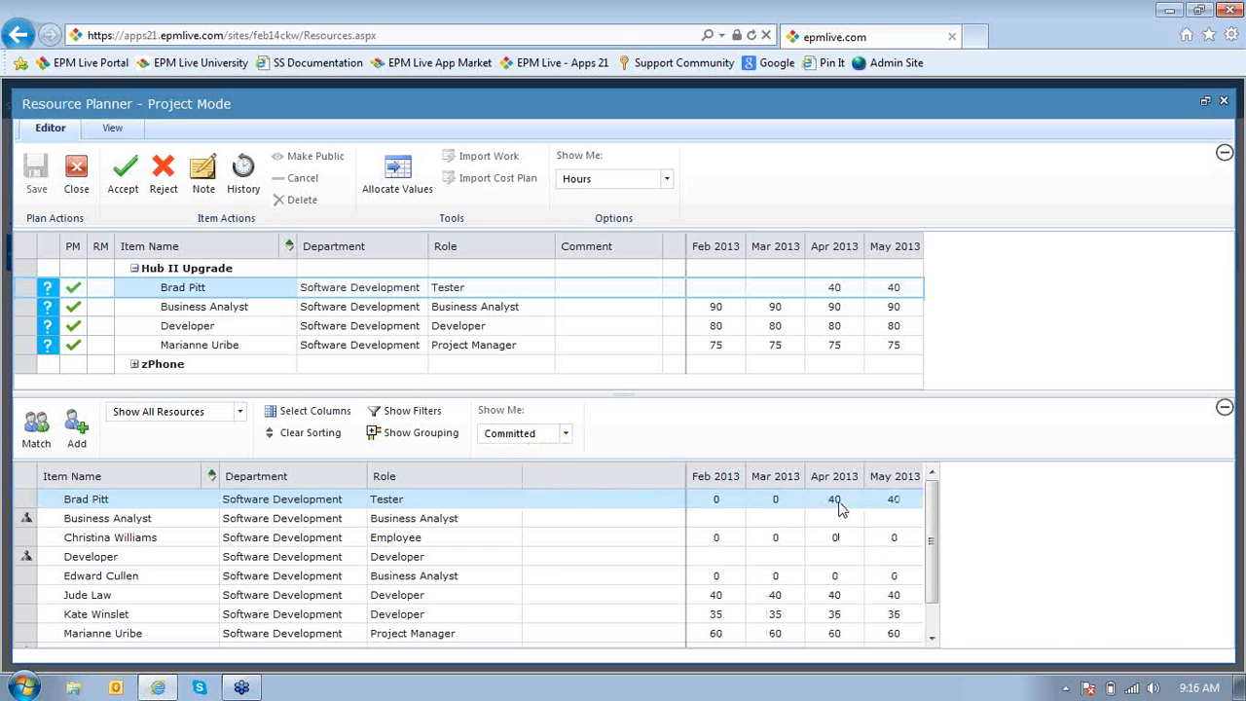
Step: Show the resource pool's Remaining hours and accept the named Tester's allocation in the Hub II Upgrade plan
click(522, 434)
click(526, 450)
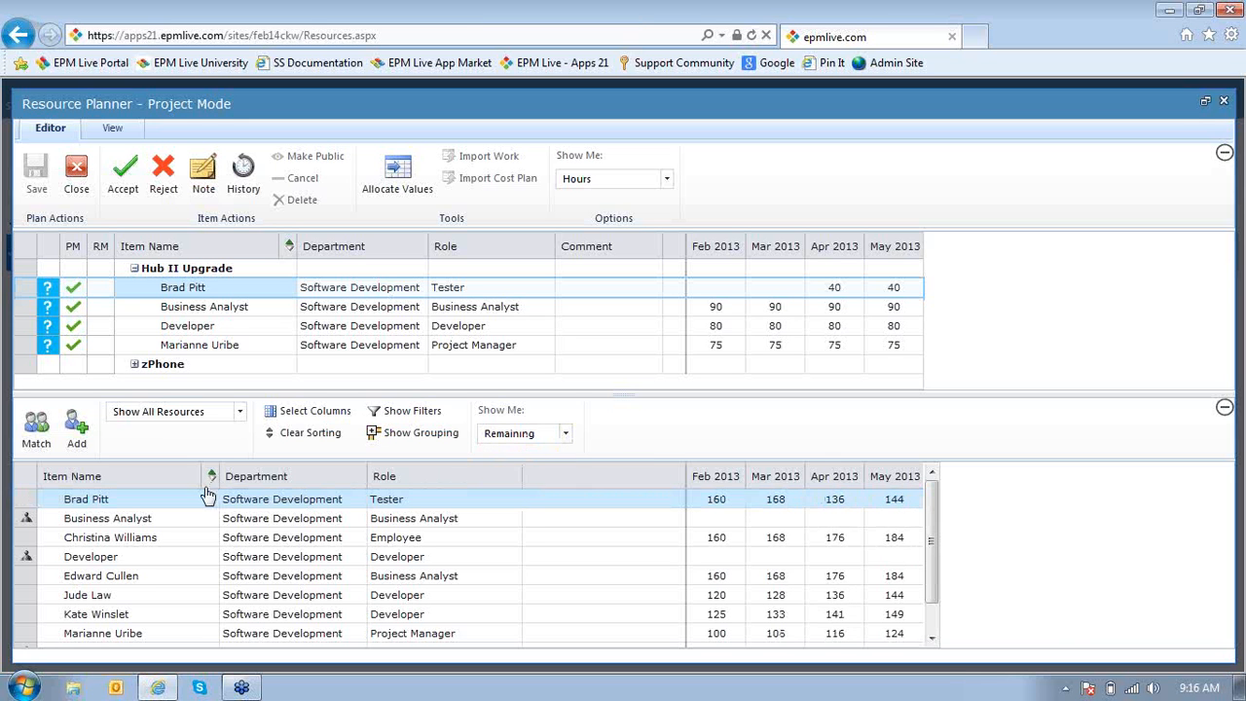
click(206, 504)
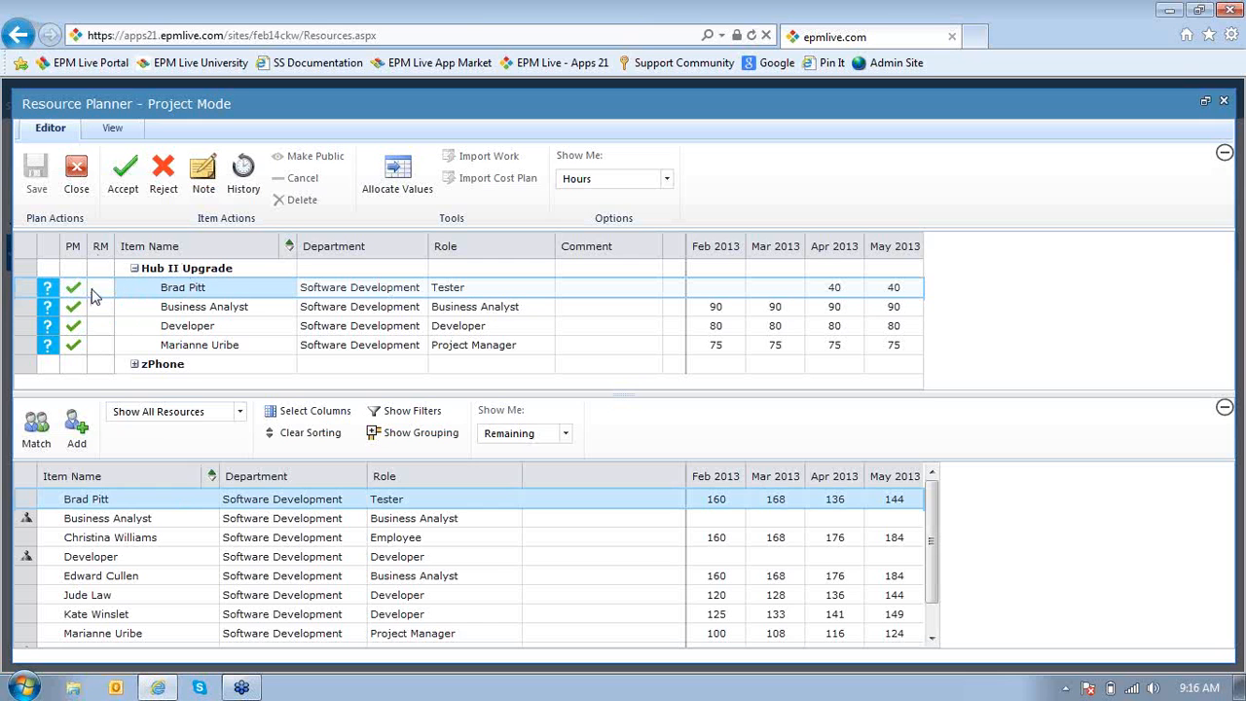
click(123, 175)
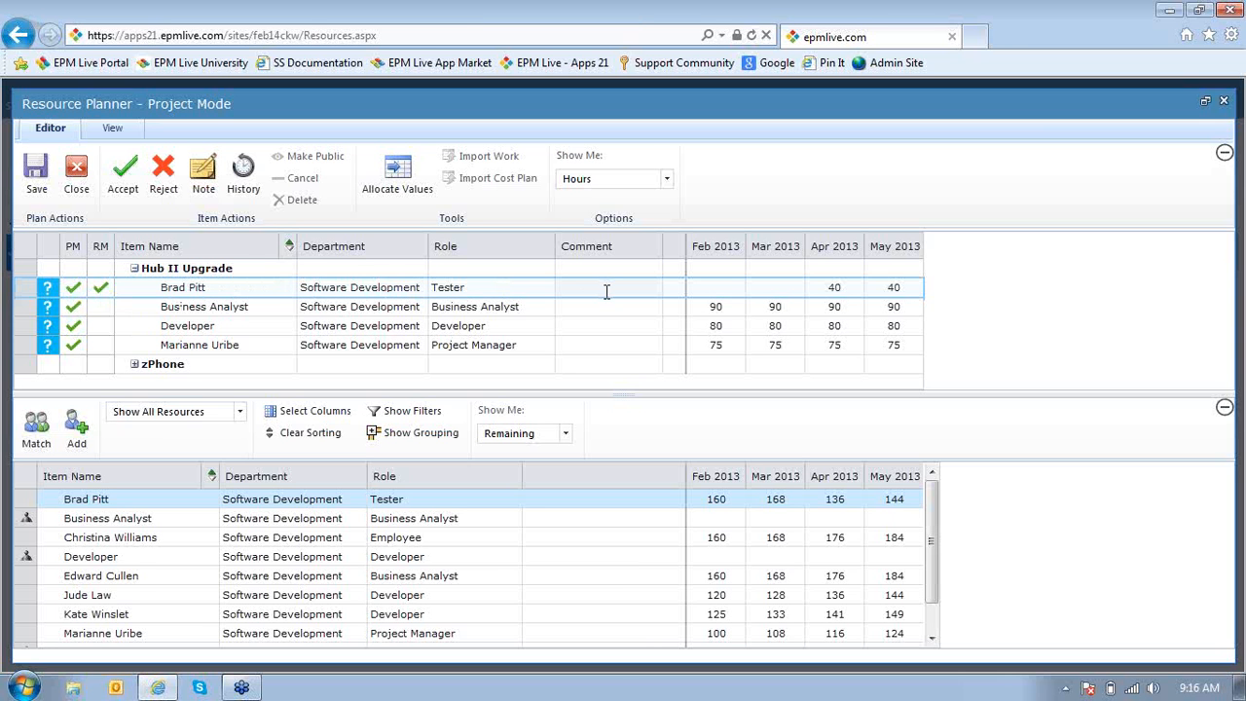
Step: Compare the named Project Manager's planned hours with the pool's Remaining hours and accept that allocation
click(249, 351)
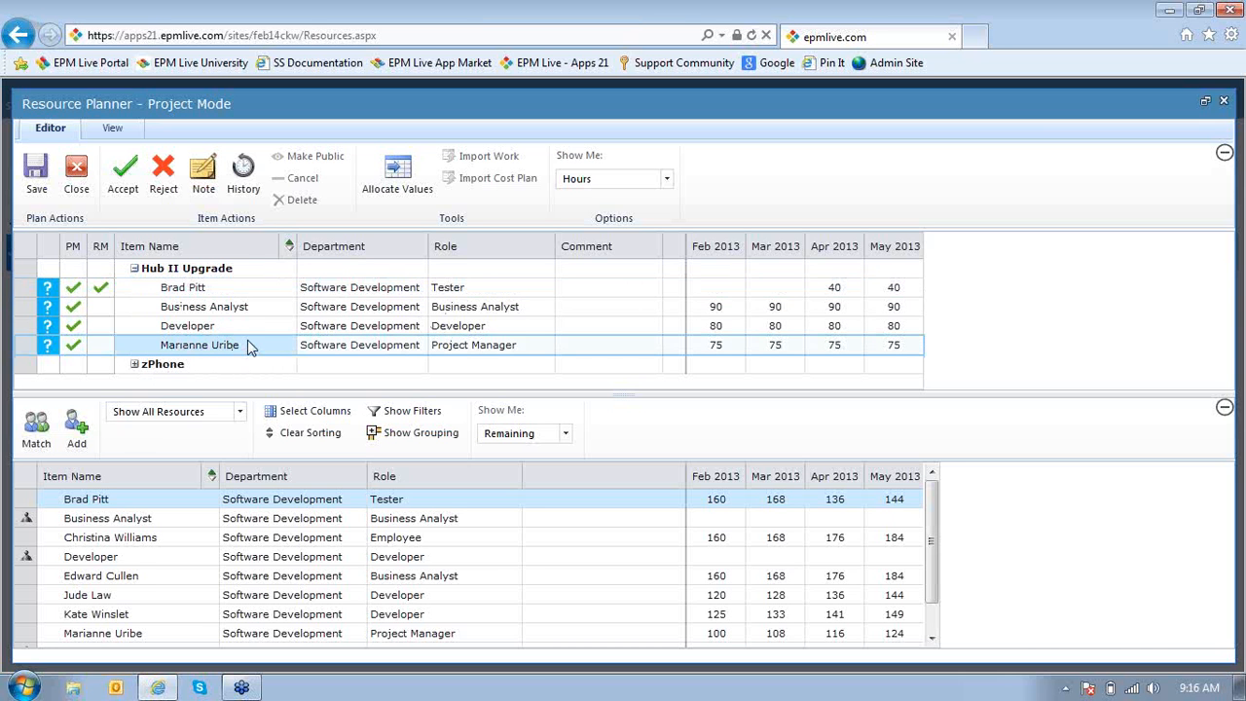
click(151, 637)
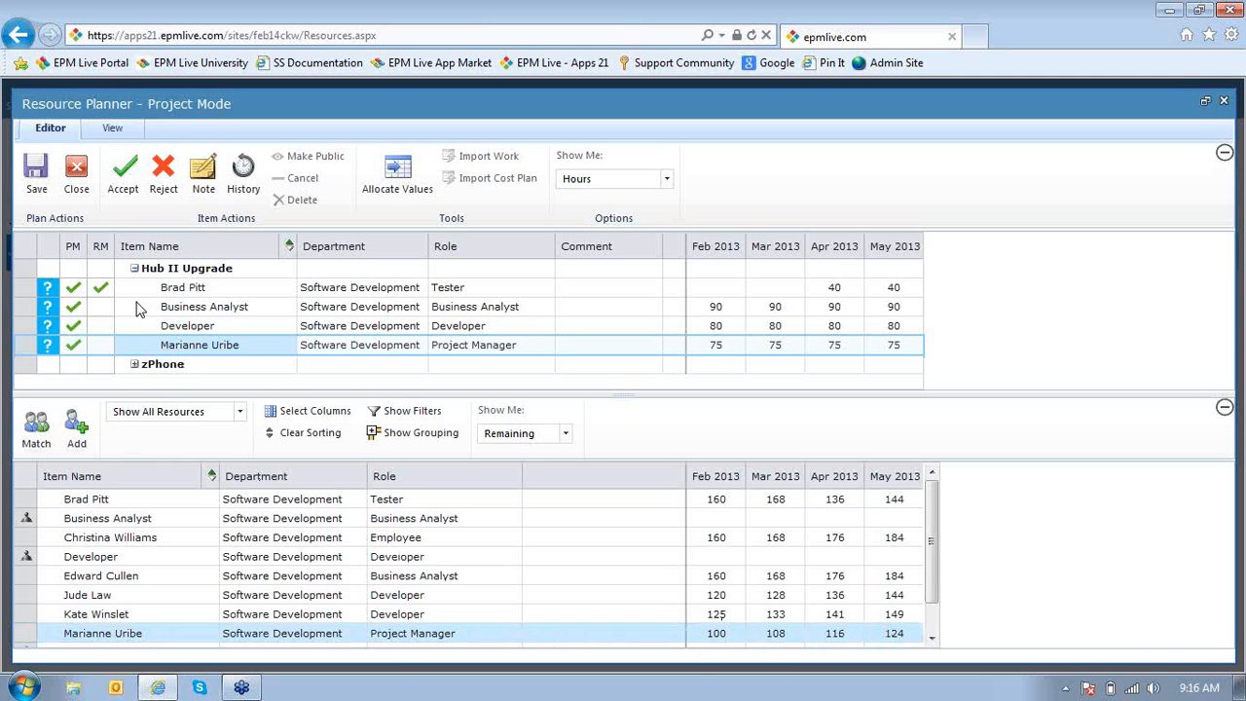
click(129, 192)
Step: Match pool resources to the generic Business Analyst requirement and fulfill it with the 100% matching named Business Analyst
click(133, 310)
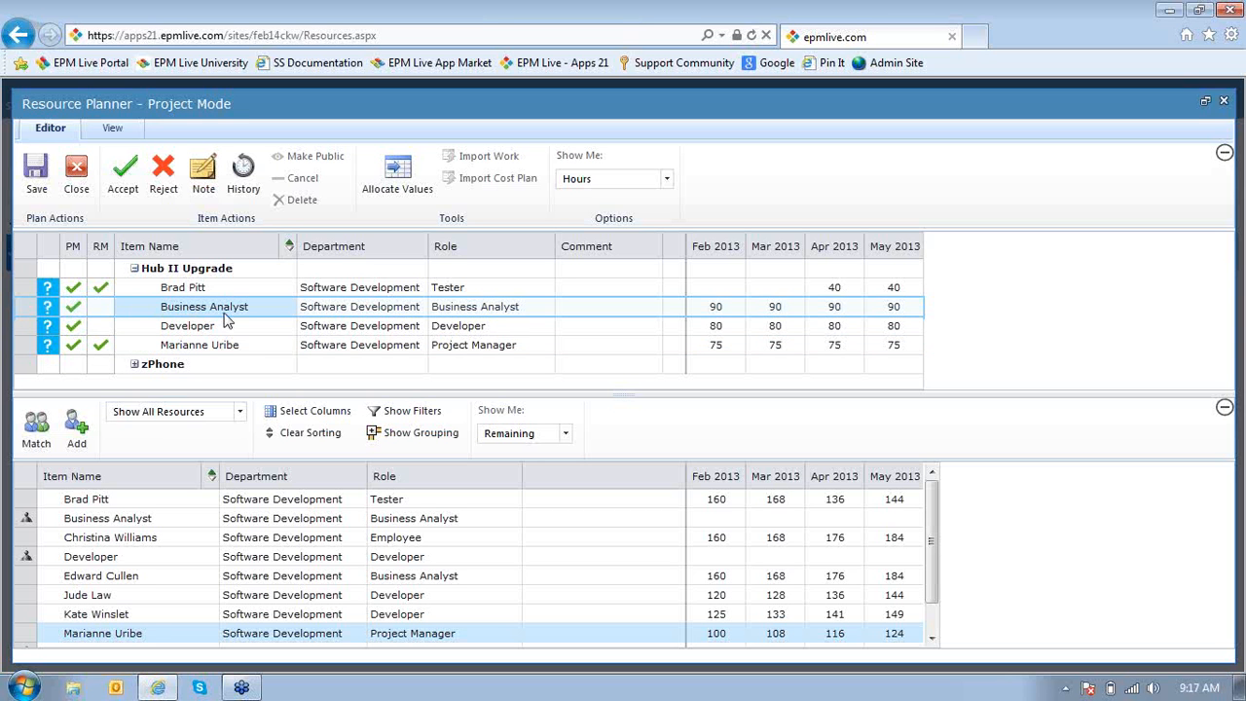
click(33, 438)
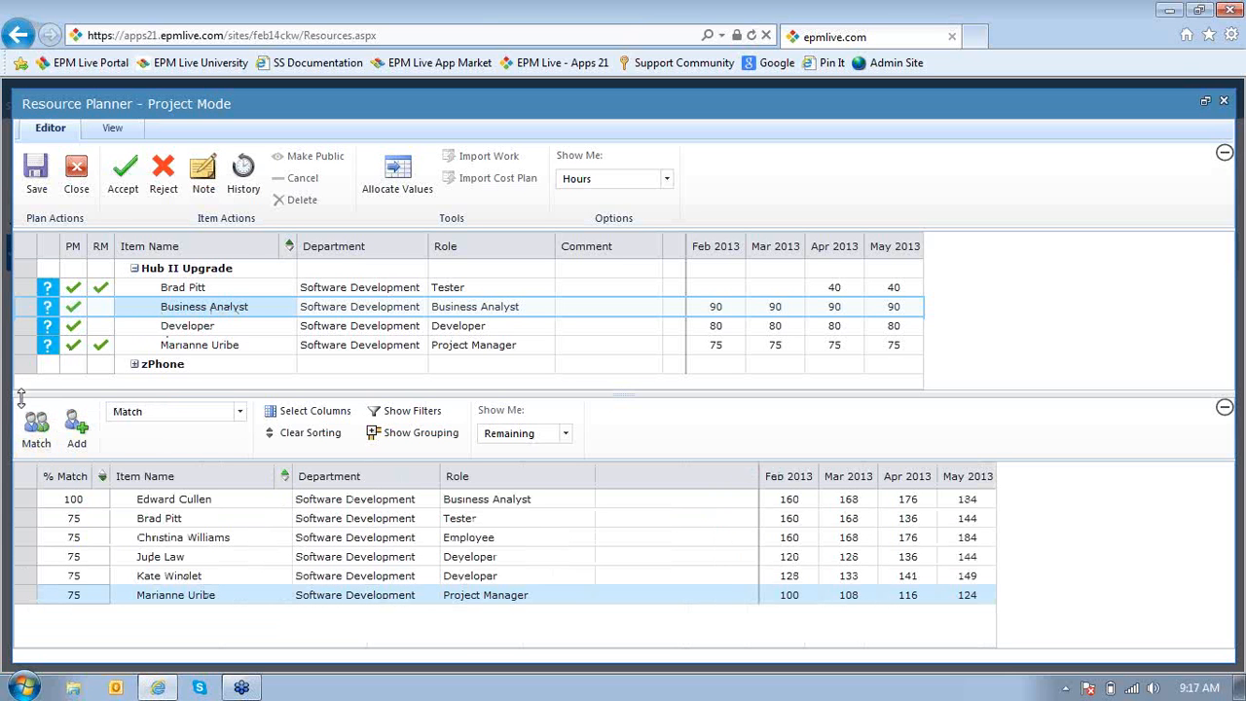
click(148, 501)
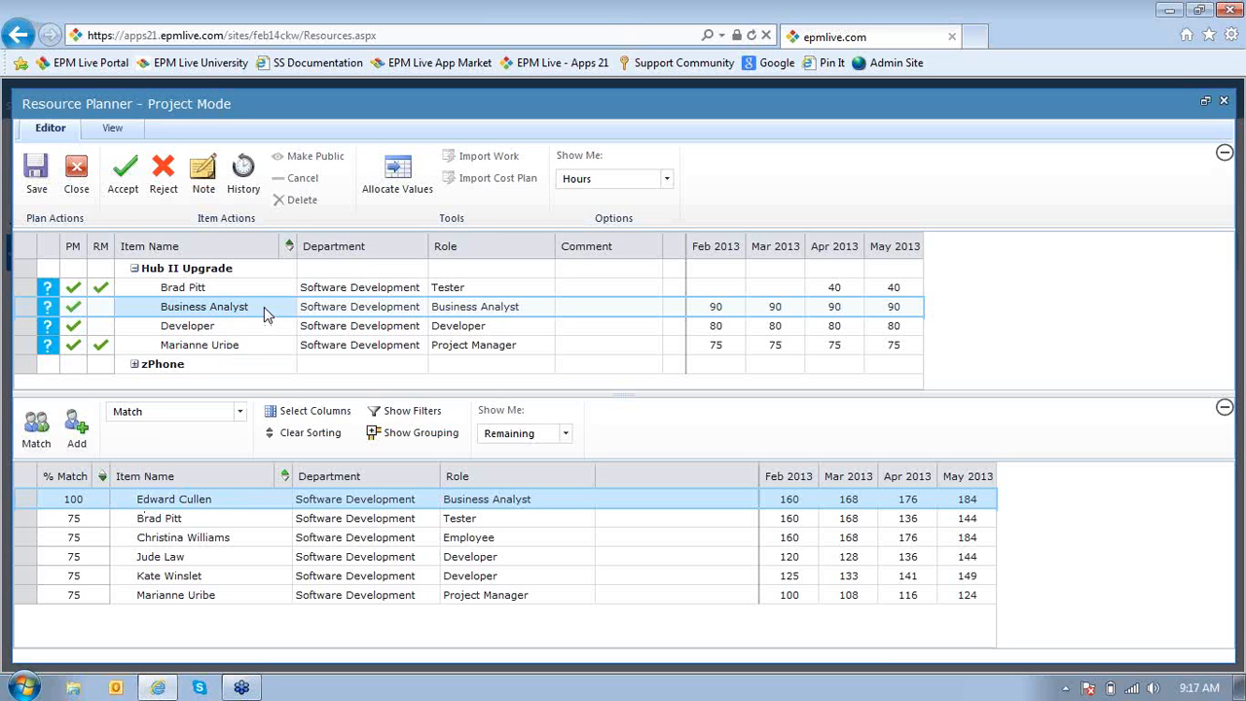
click(80, 438)
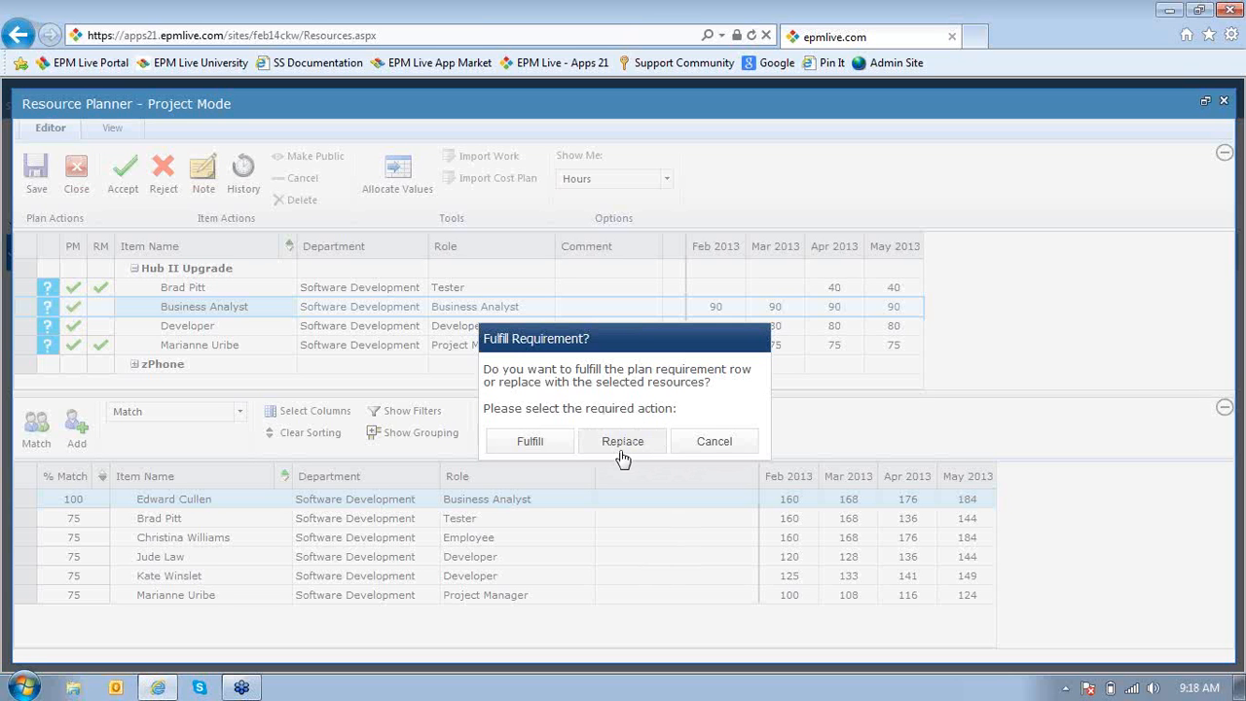
click(529, 443)
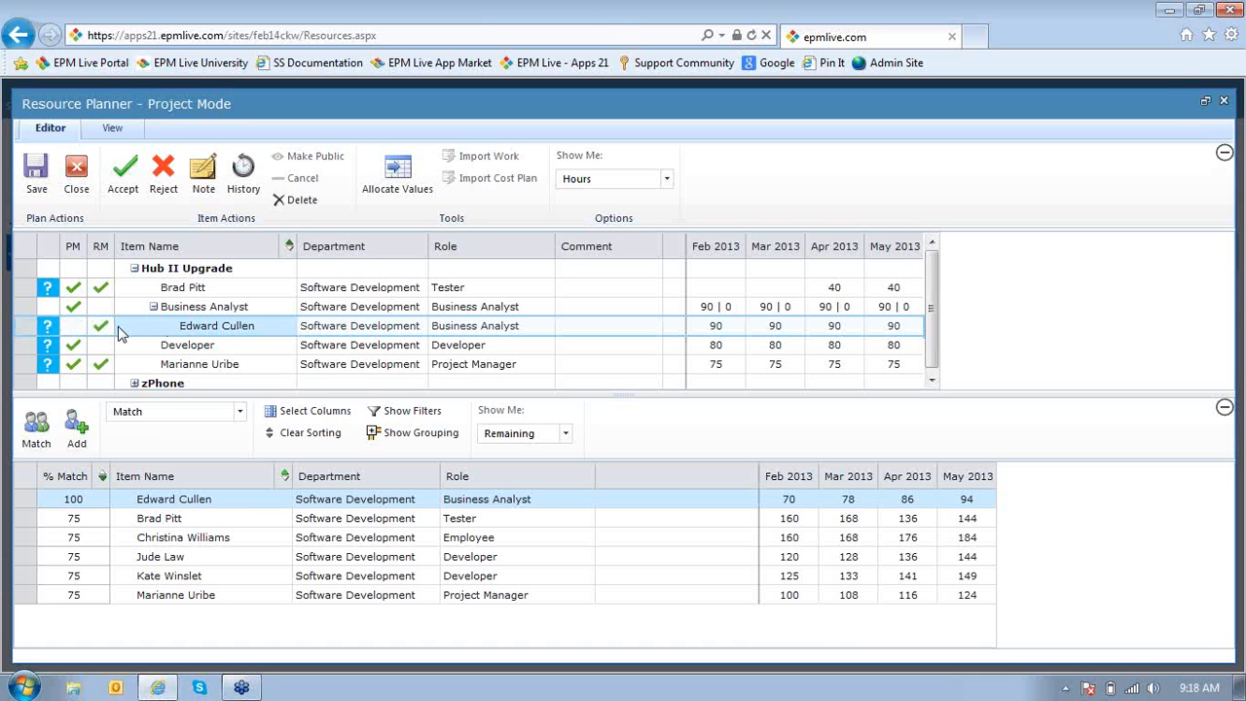
Step: Match pool resources to the generic Developer requirement and fulfill it with the first 100% matching named Developer
click(164, 345)
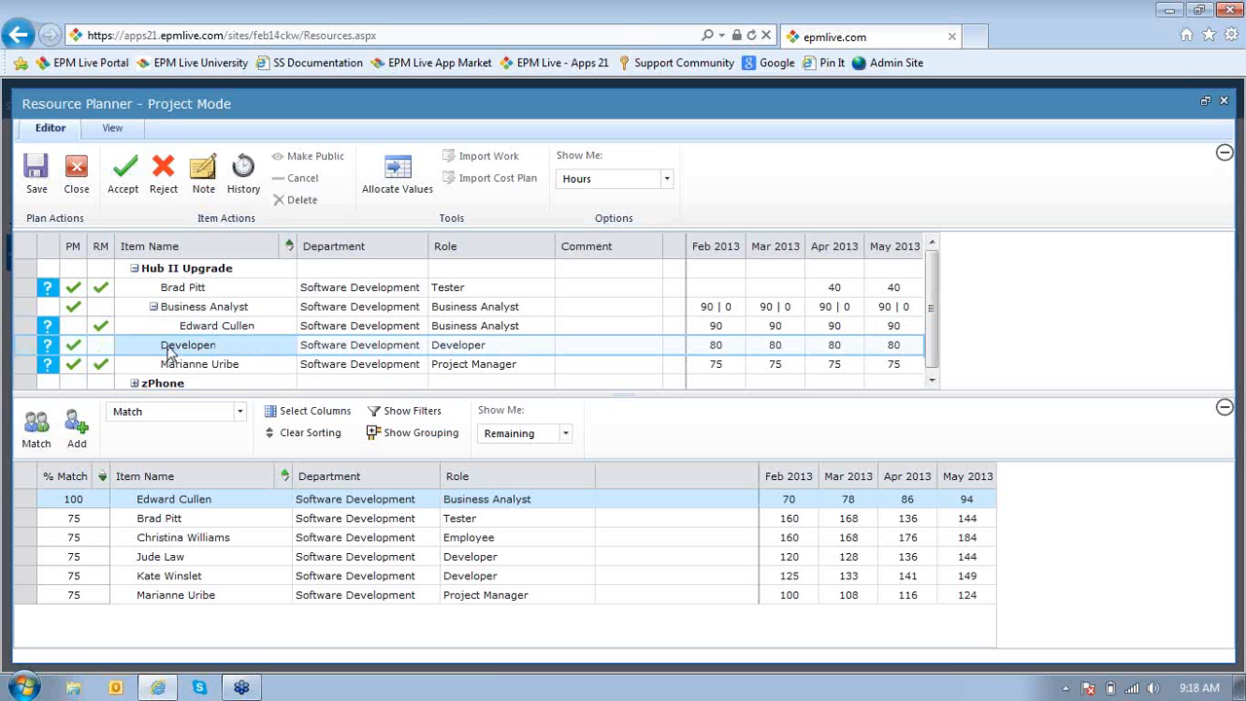
click(37, 440)
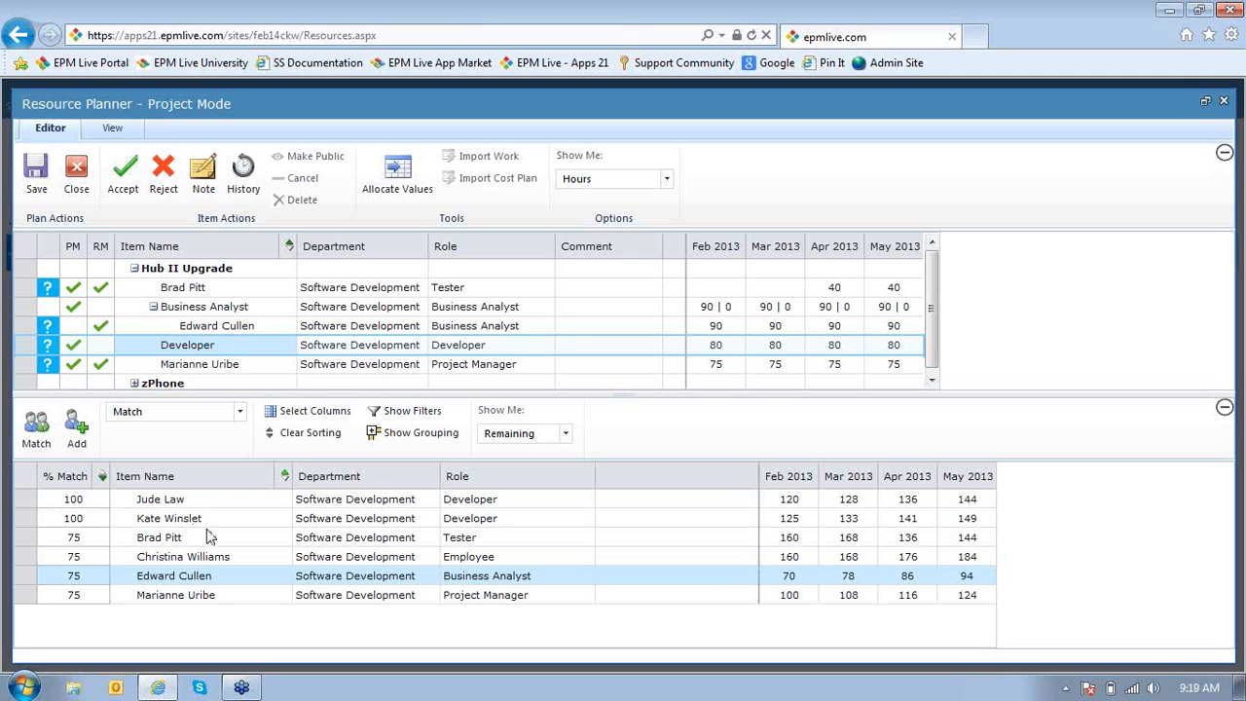
click(203, 502)
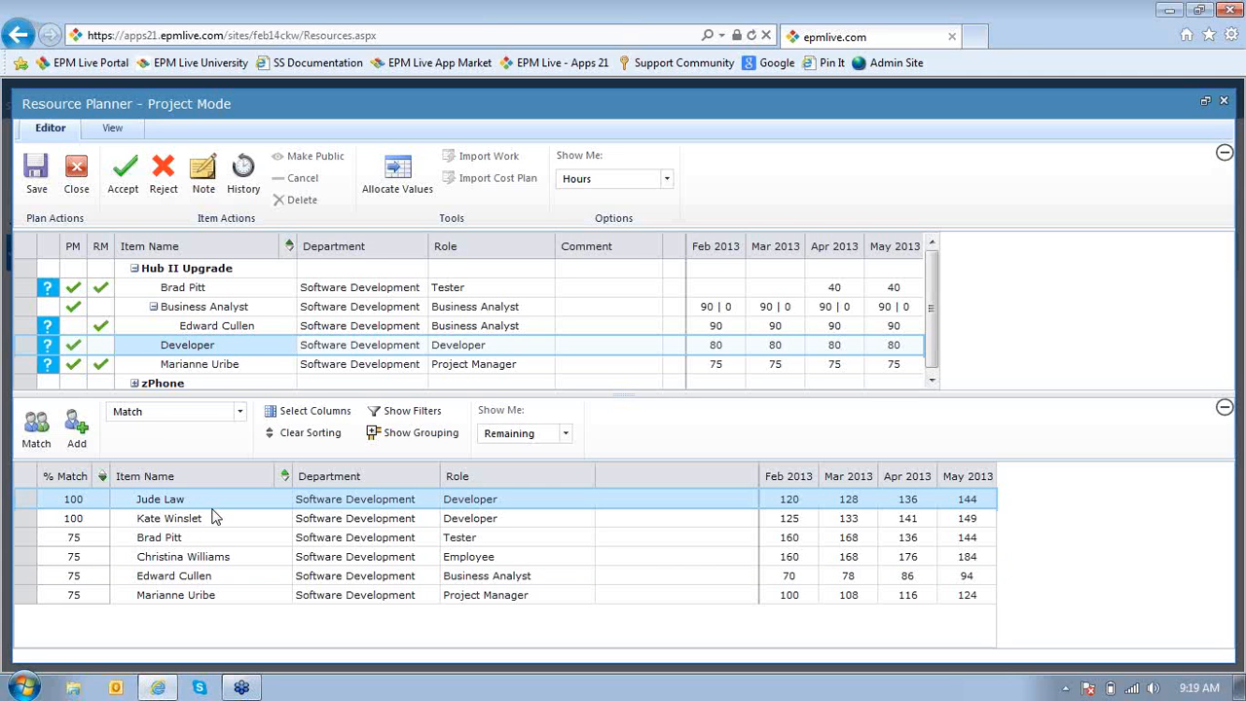
click(78, 431)
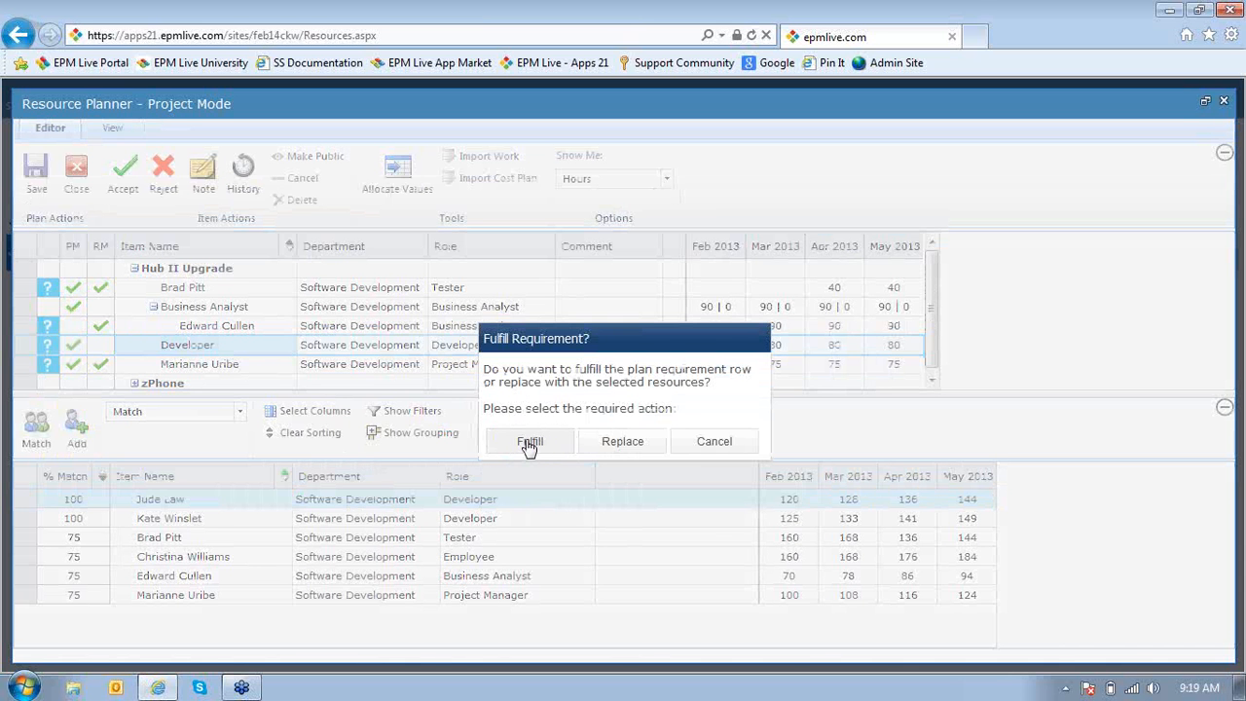
click(527, 445)
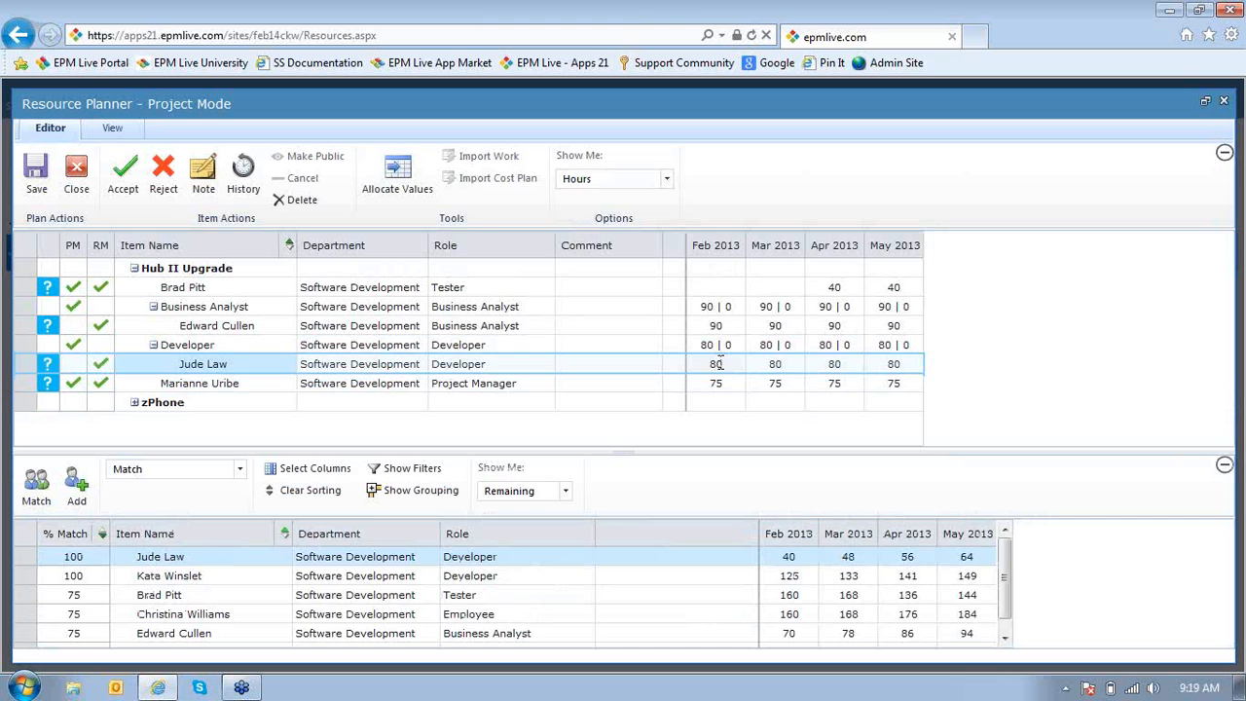
Step: Set the assigned Developer's hours to 40 for each month from Feb 2013 to May 2013
click(717, 363)
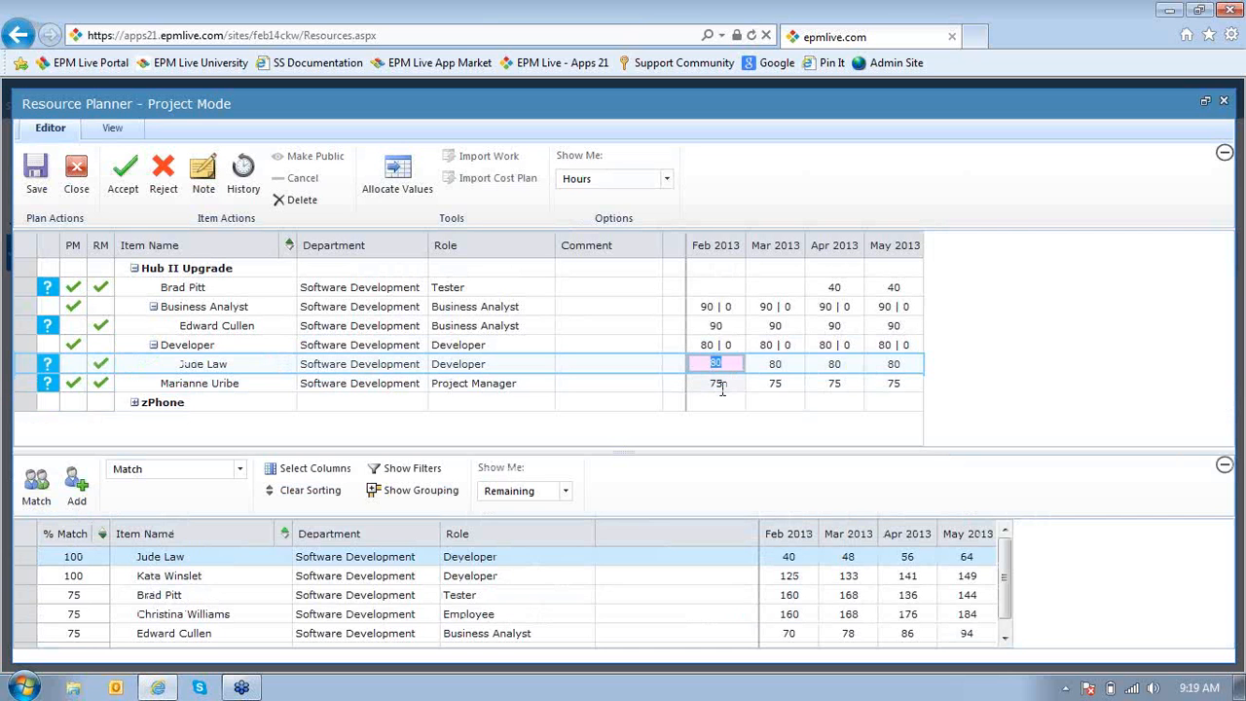
text(40)
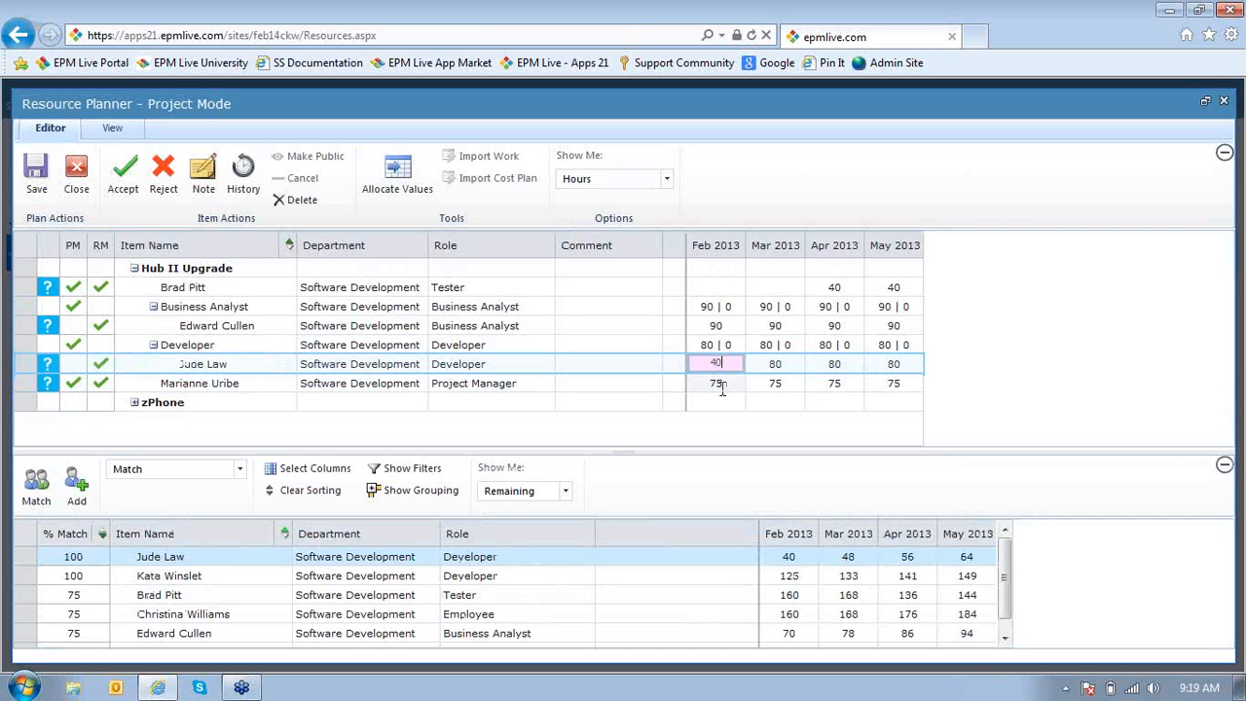
click(777, 364)
text(40)
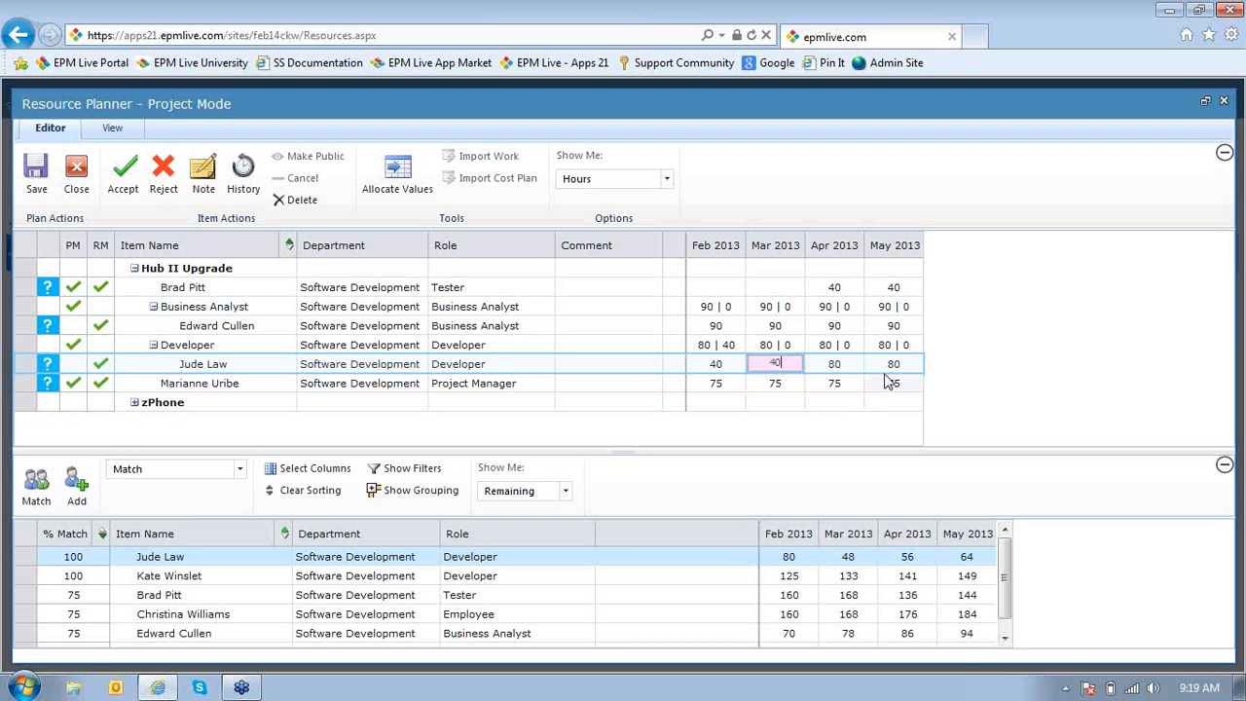
click(832, 362)
text(40)
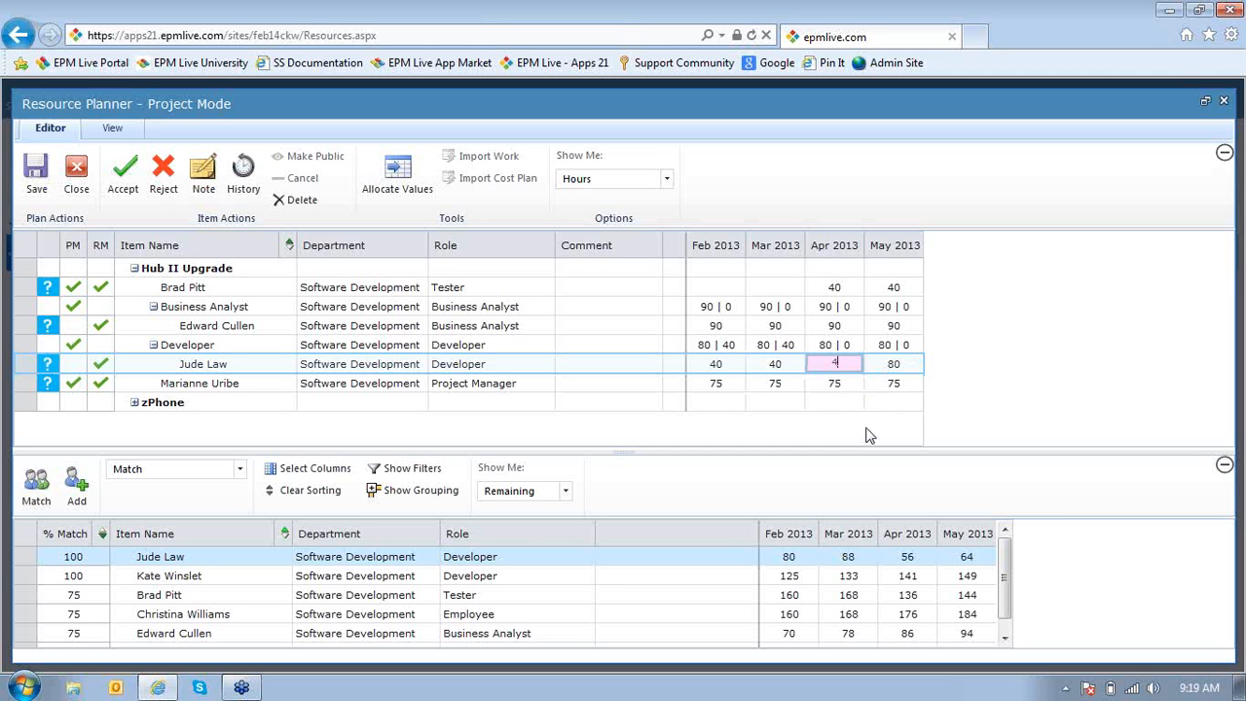
click(894, 363)
text(40)
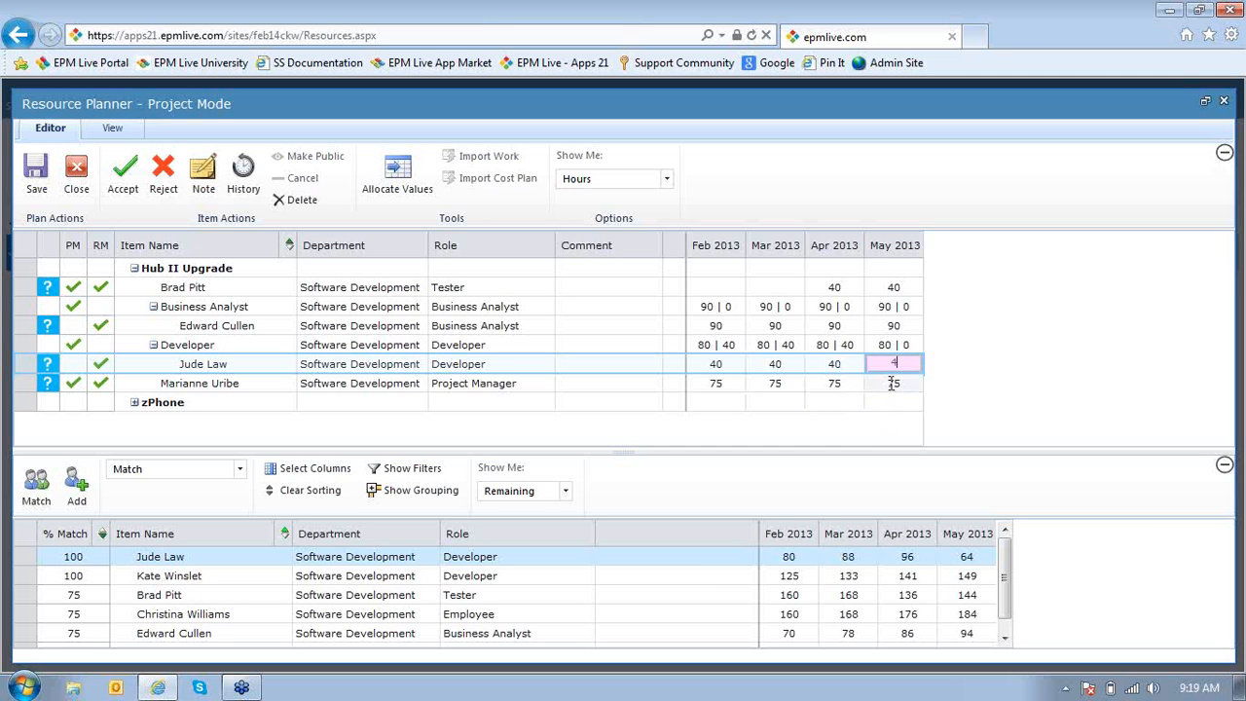
click(970, 376)
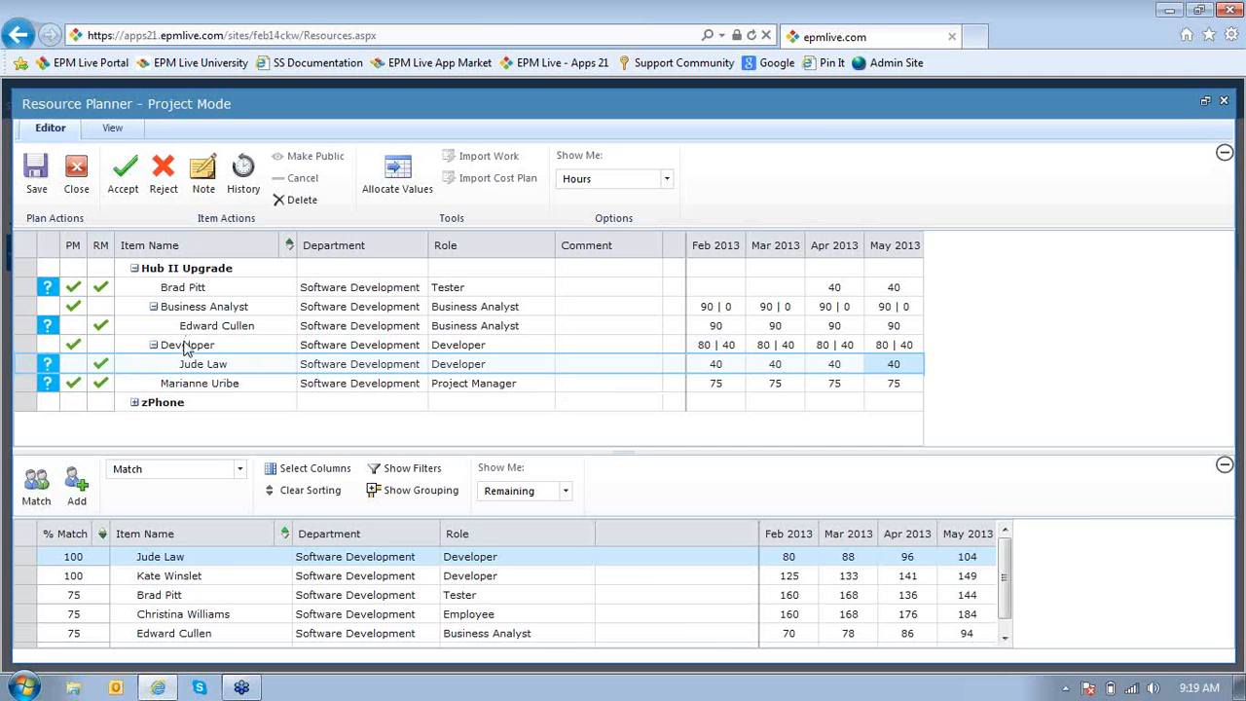
Step: Fulfill the remaining Developer requirement with the second 100% matching named Developer and save the resource plan
click(229, 583)
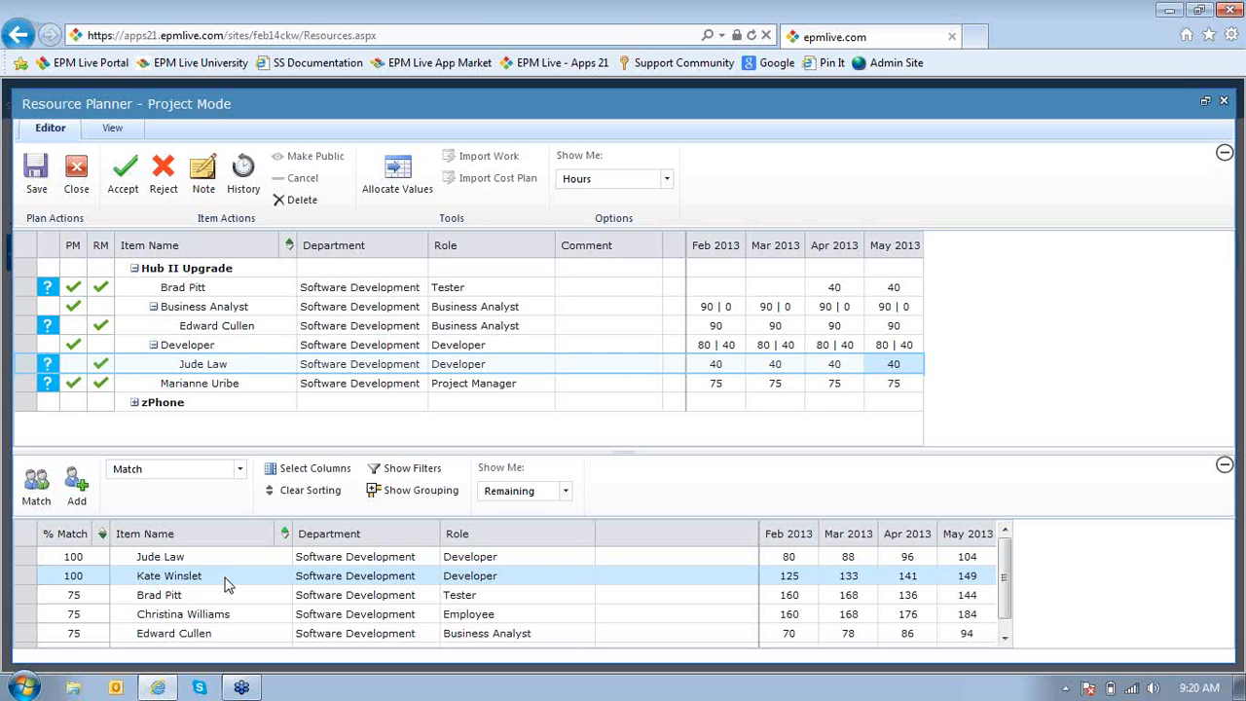
click(185, 349)
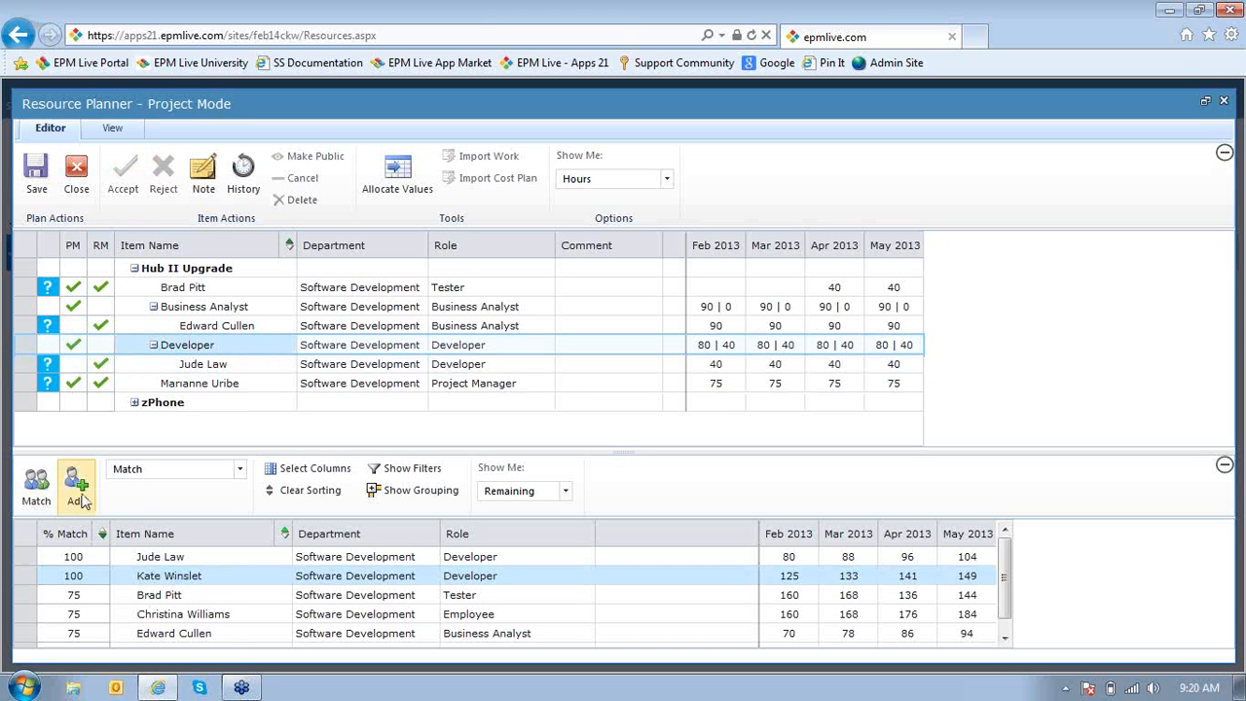
click(82, 494)
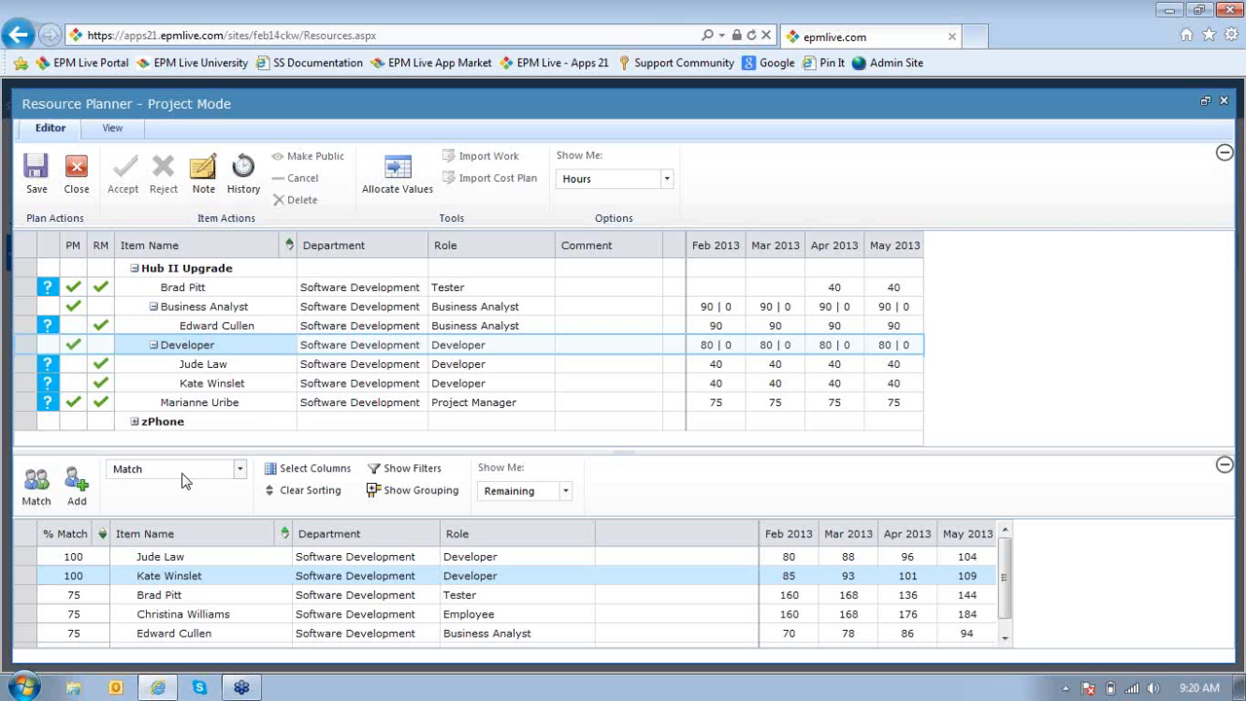
click(37, 175)
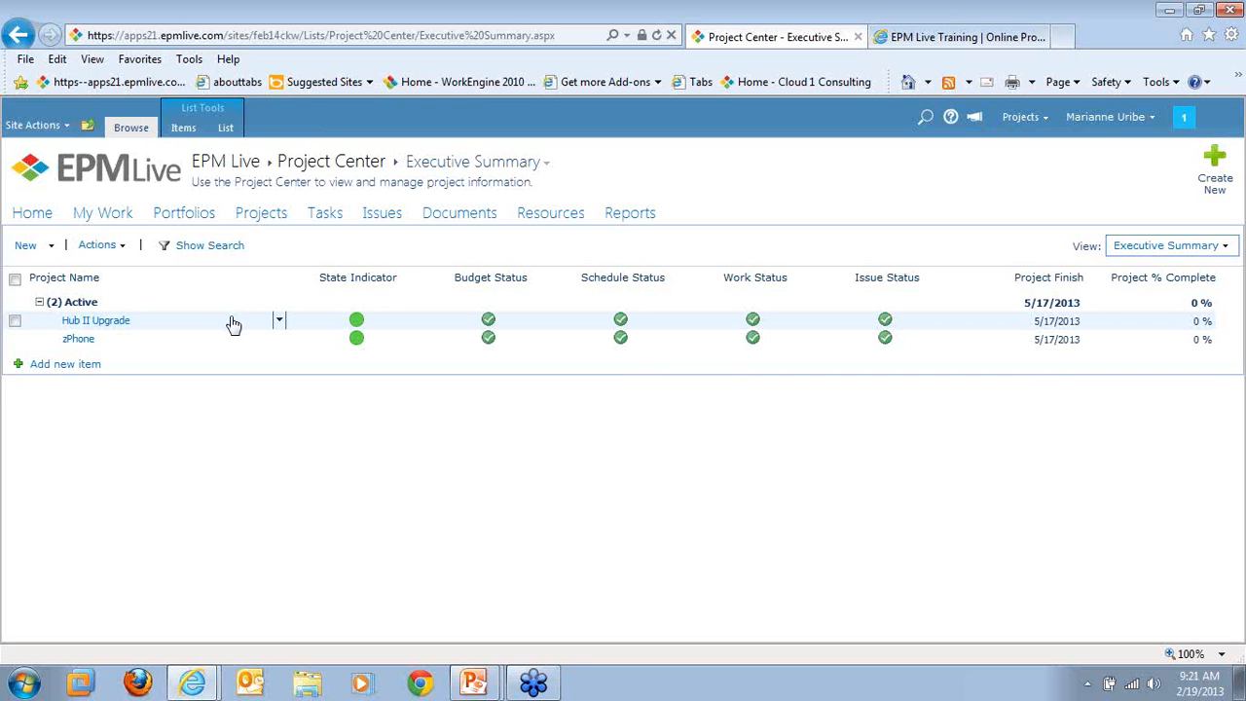
Step: As project manager, read the newest notification about the updated Hub II Upgrade resource plan and dismiss it
click(1184, 127)
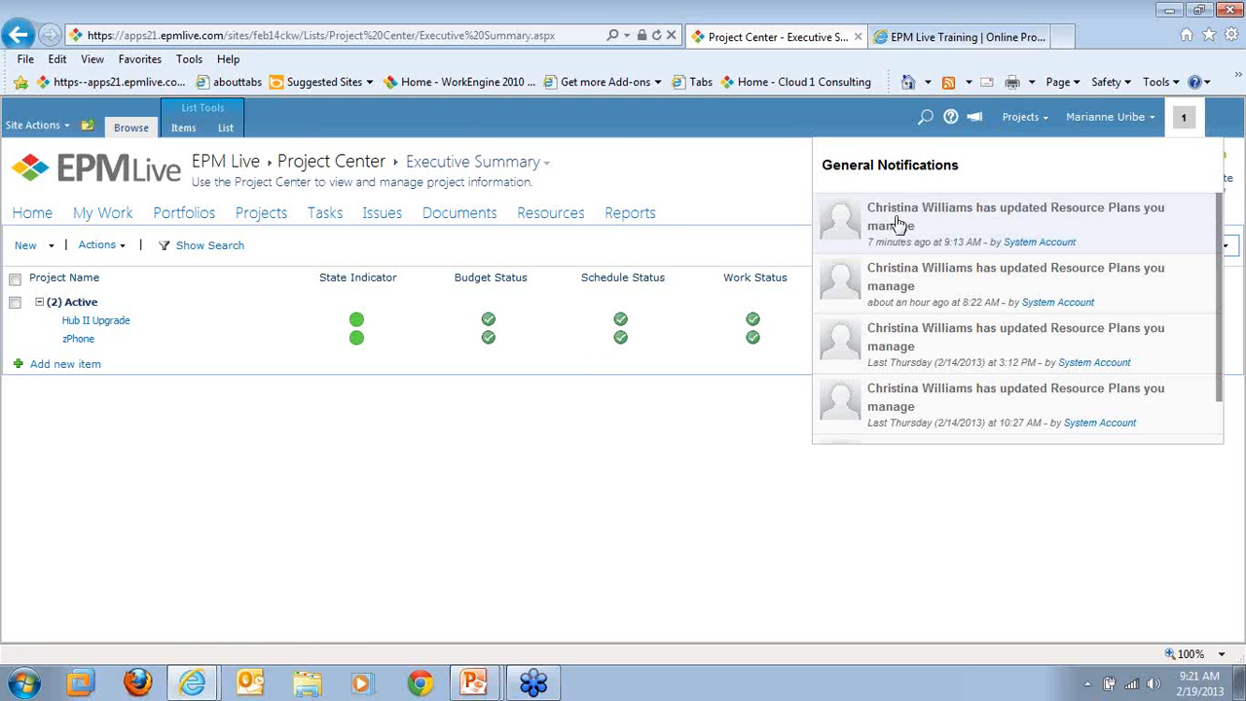
click(966, 219)
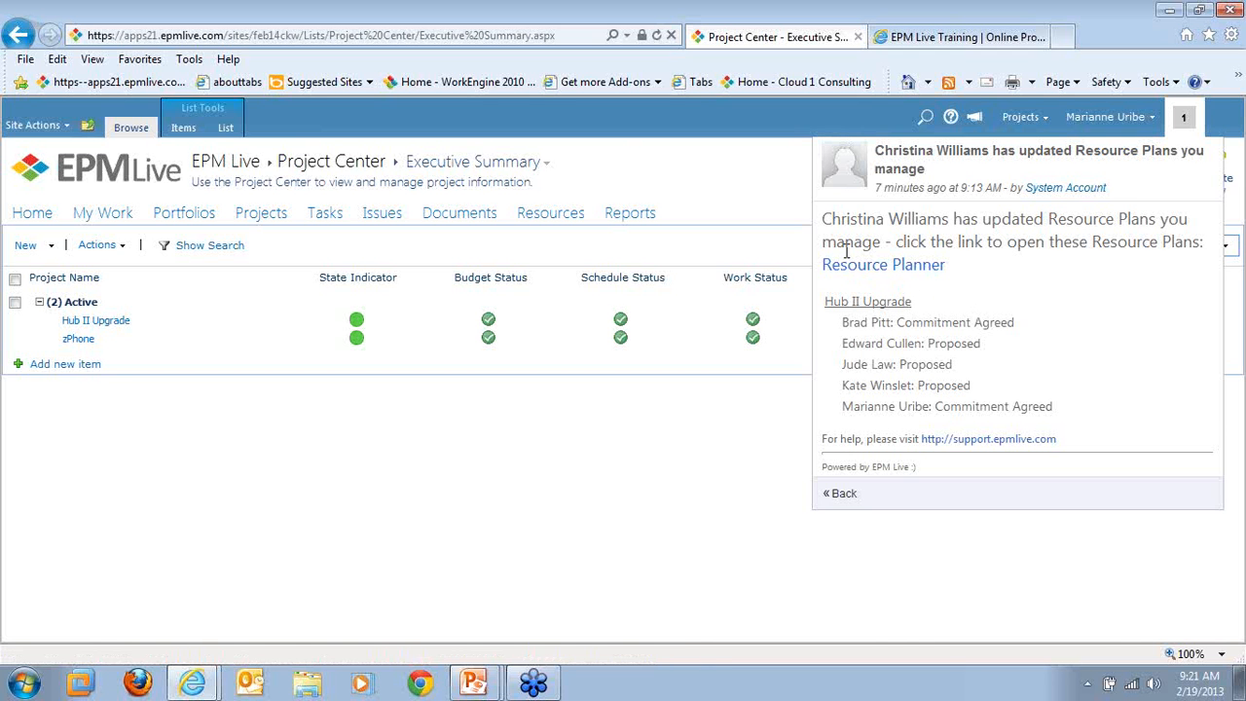
click(755, 195)
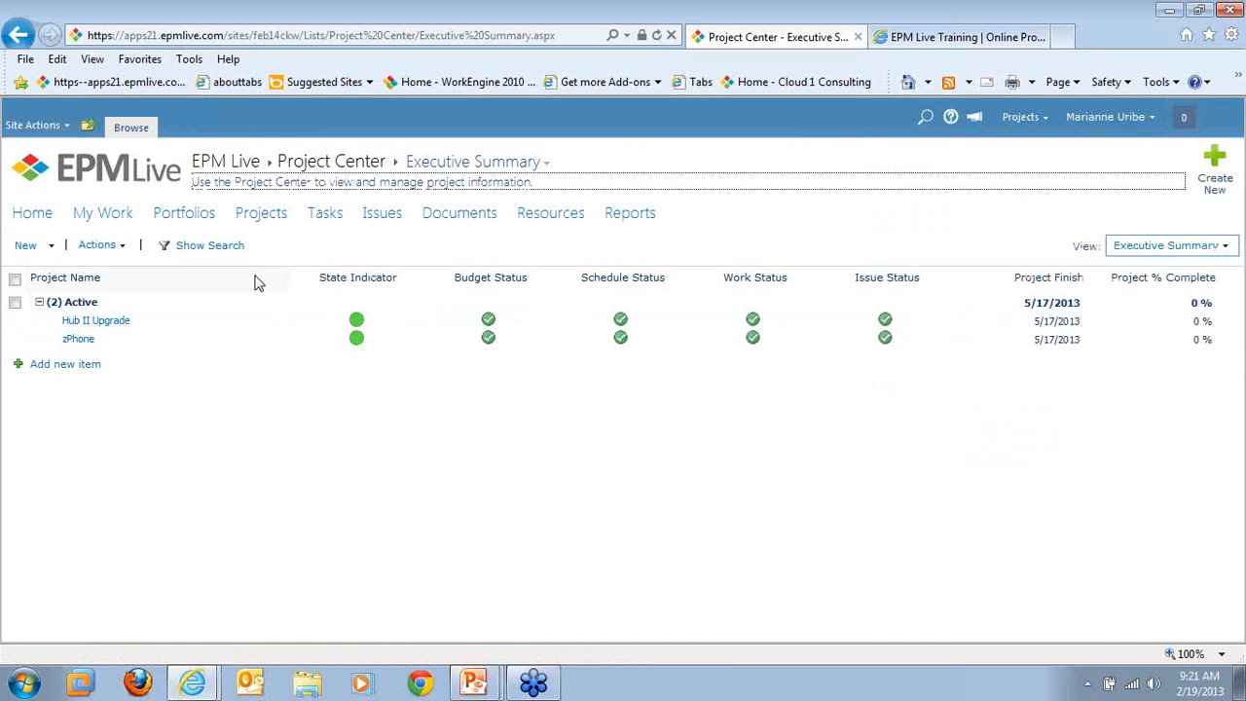
Step: Open the Hub II Upgrade resource plan for editing from the Project Center and enlarge the plan area
click(224, 330)
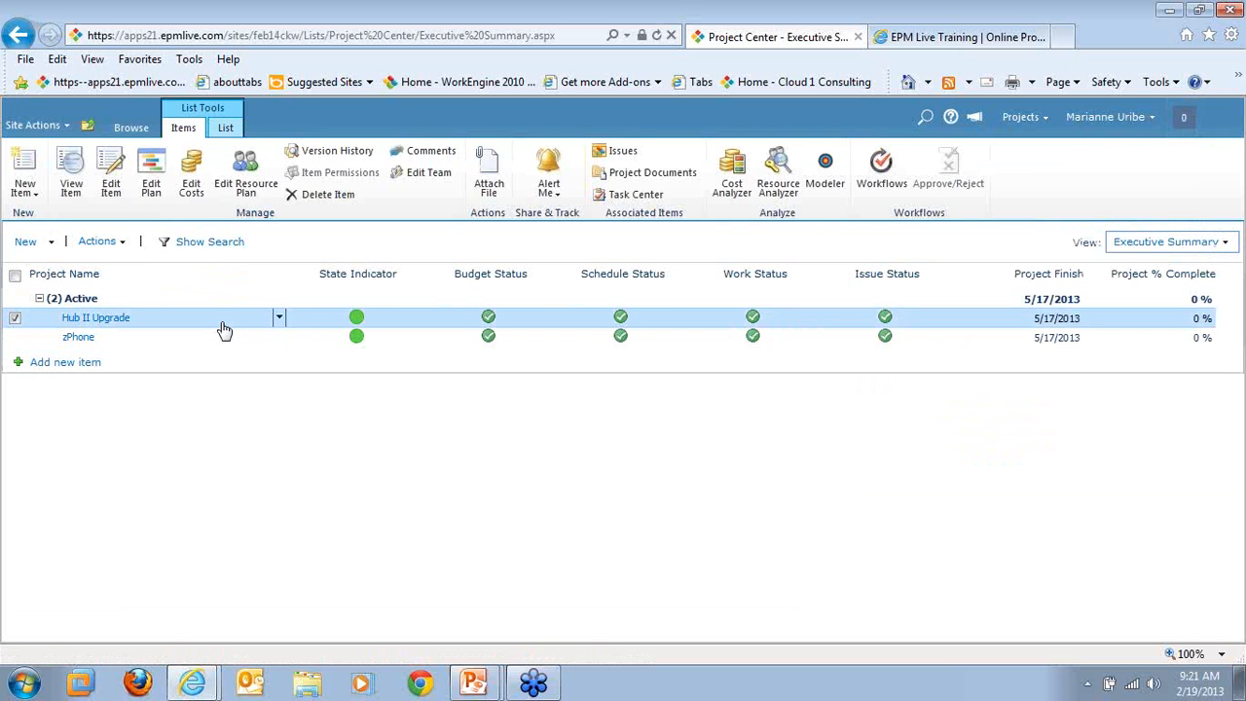
click(246, 189)
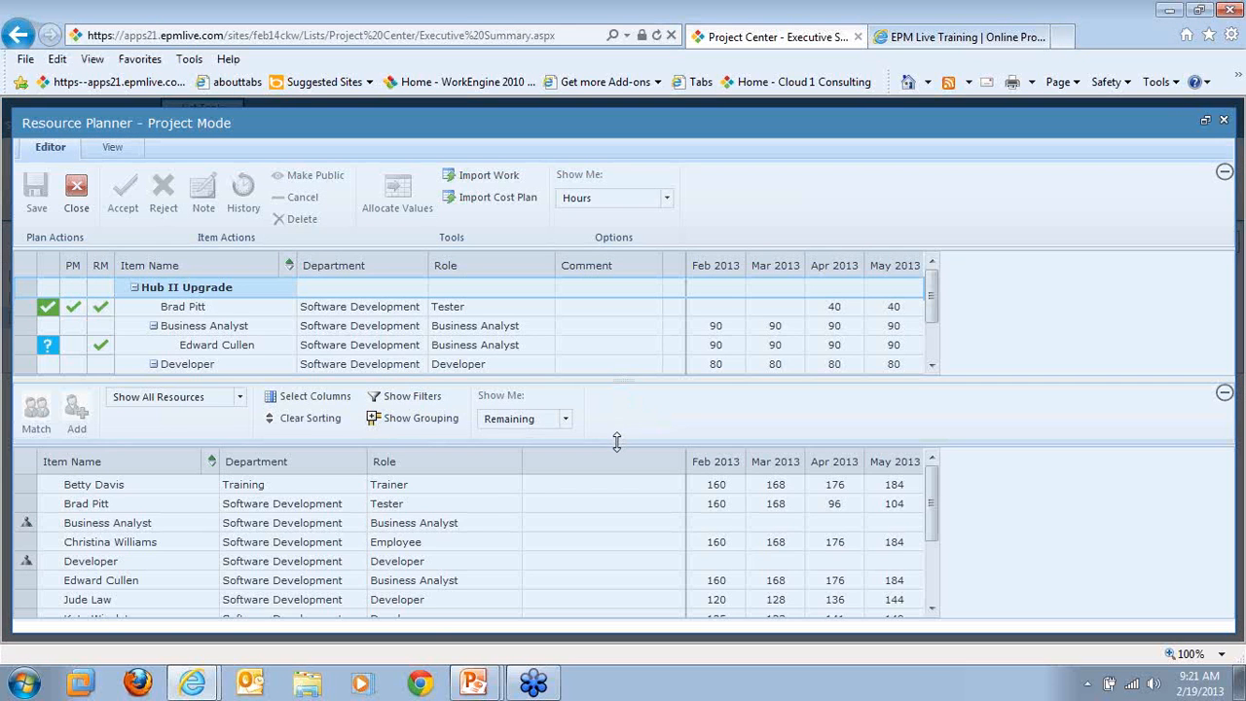
drag(613, 437, 613, 443)
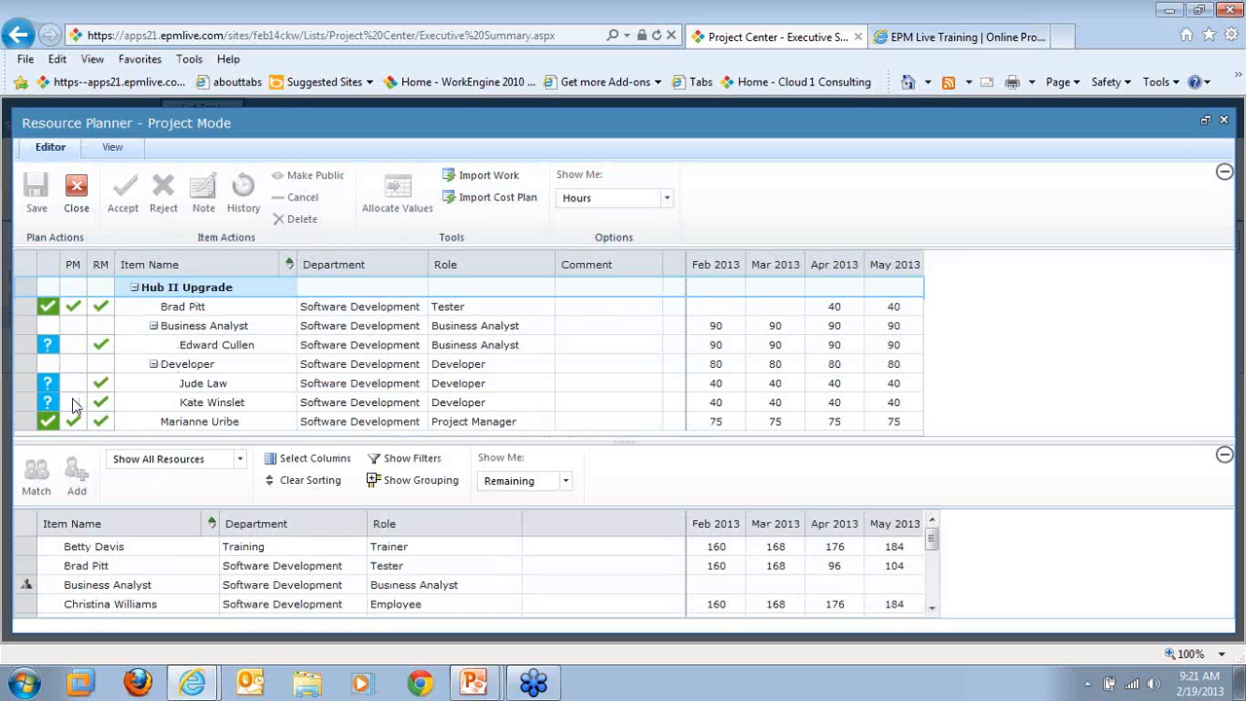
Step: Accept the proposed named Business Analyst and both named Developers in the Hub II Upgrade plan as project manager
click(205, 352)
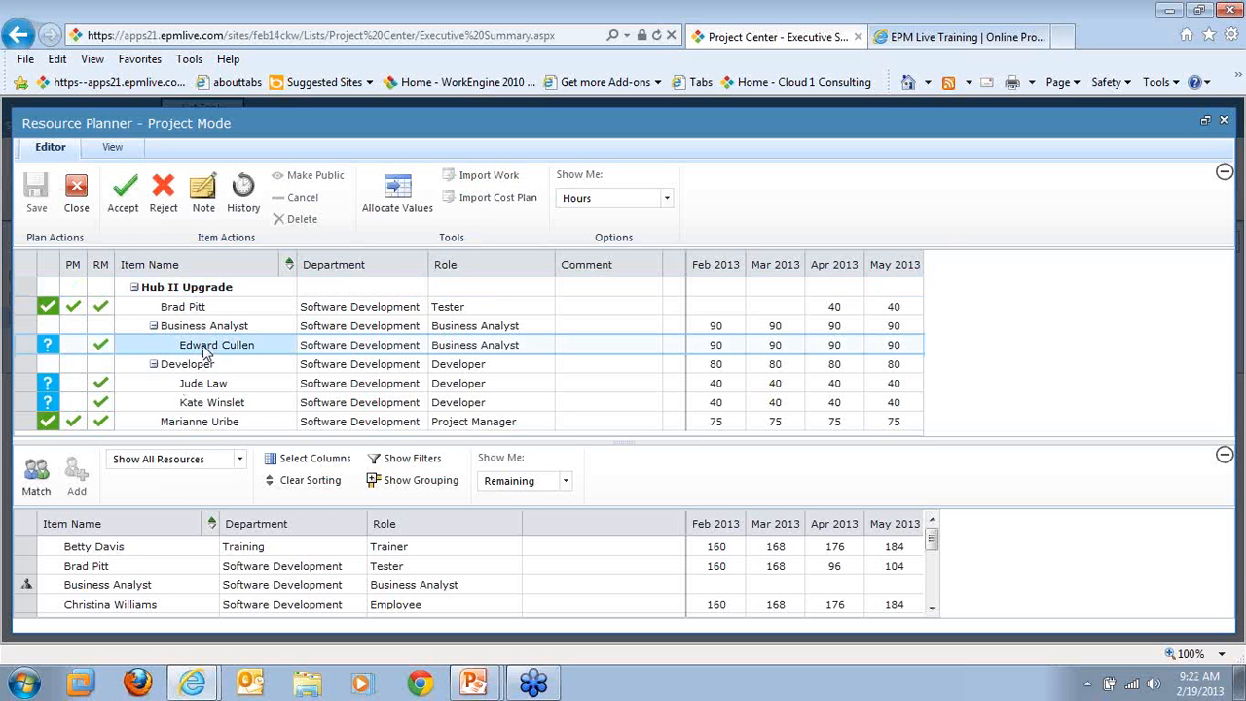
click(123, 207)
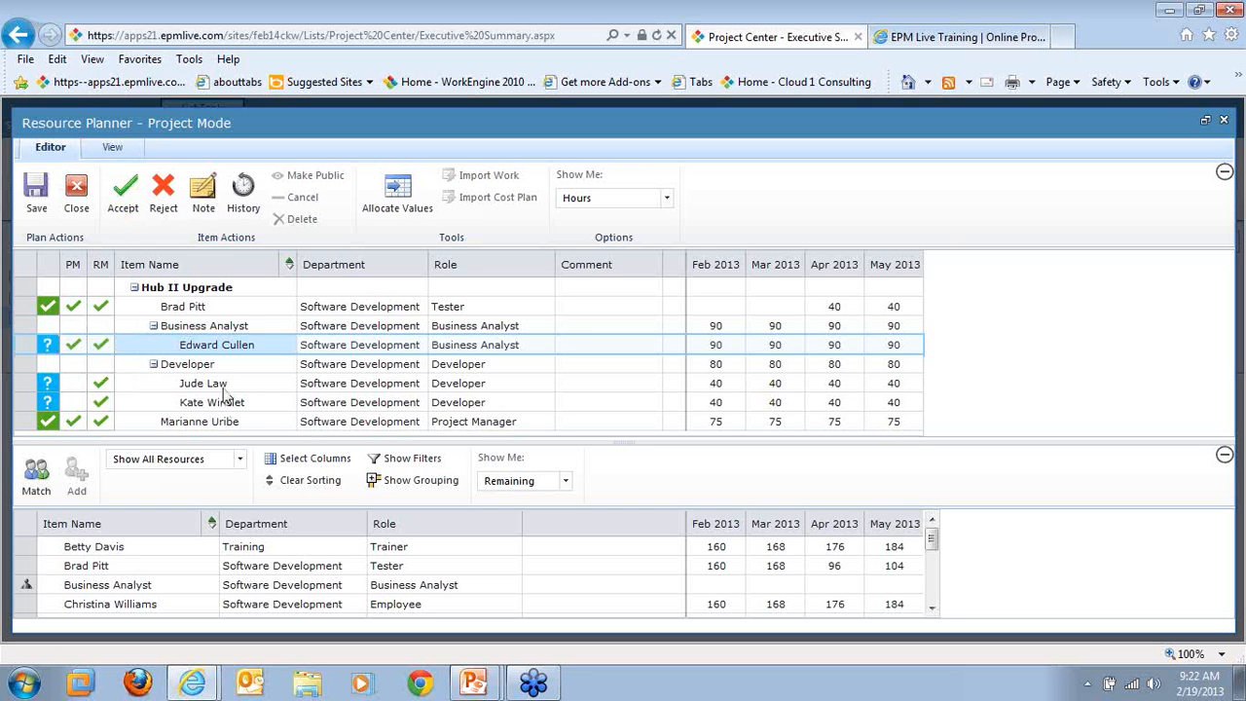
click(146, 389)
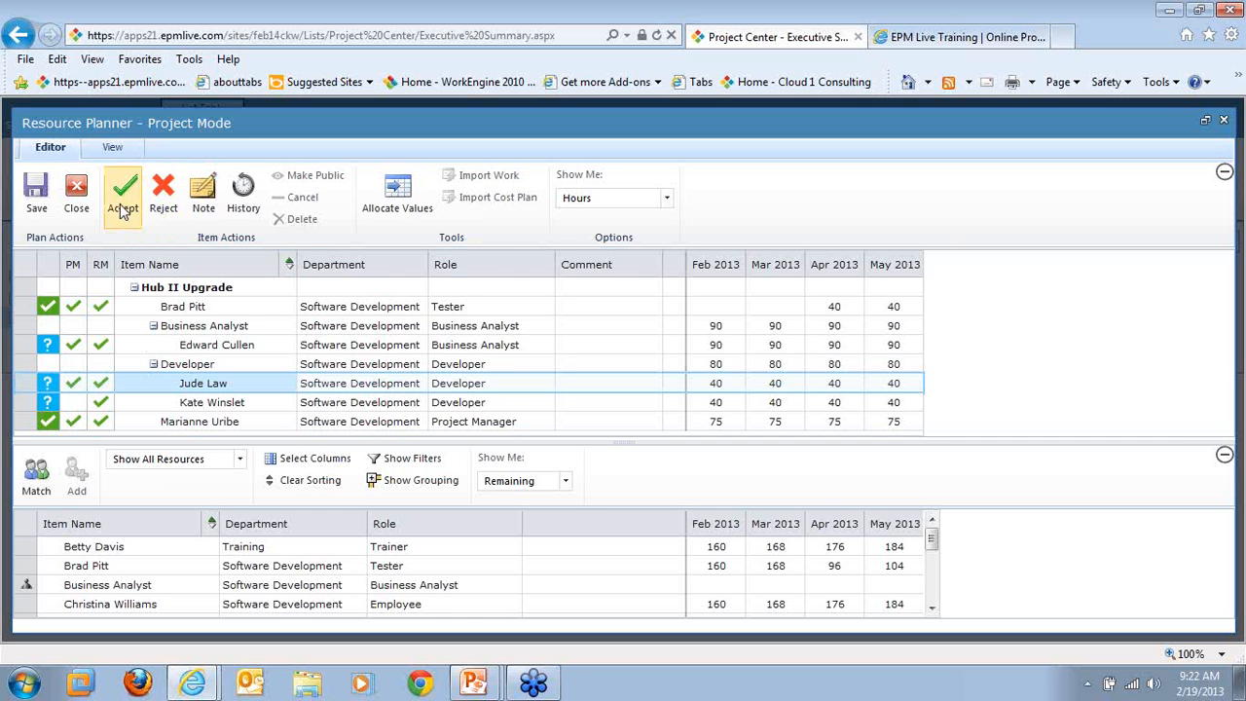
click(133, 403)
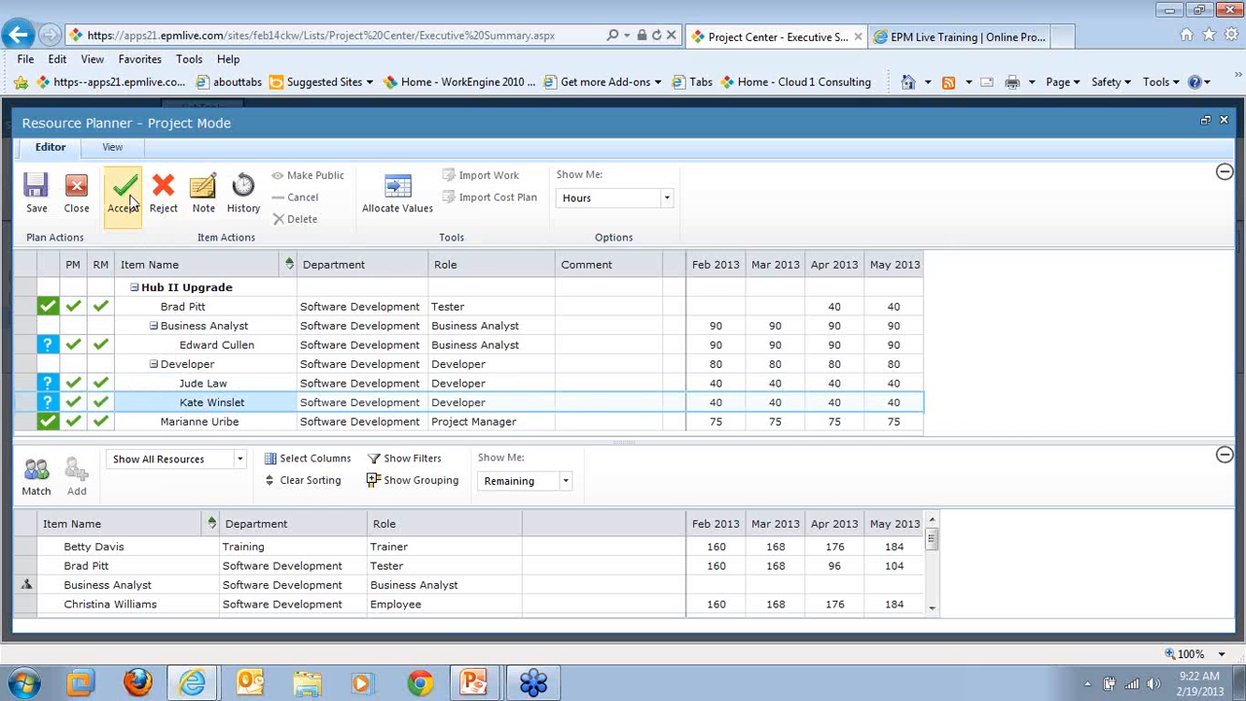
Step: Save the Hub II Upgrade resource plan and review the notification history of the named Tester's row
click(35, 200)
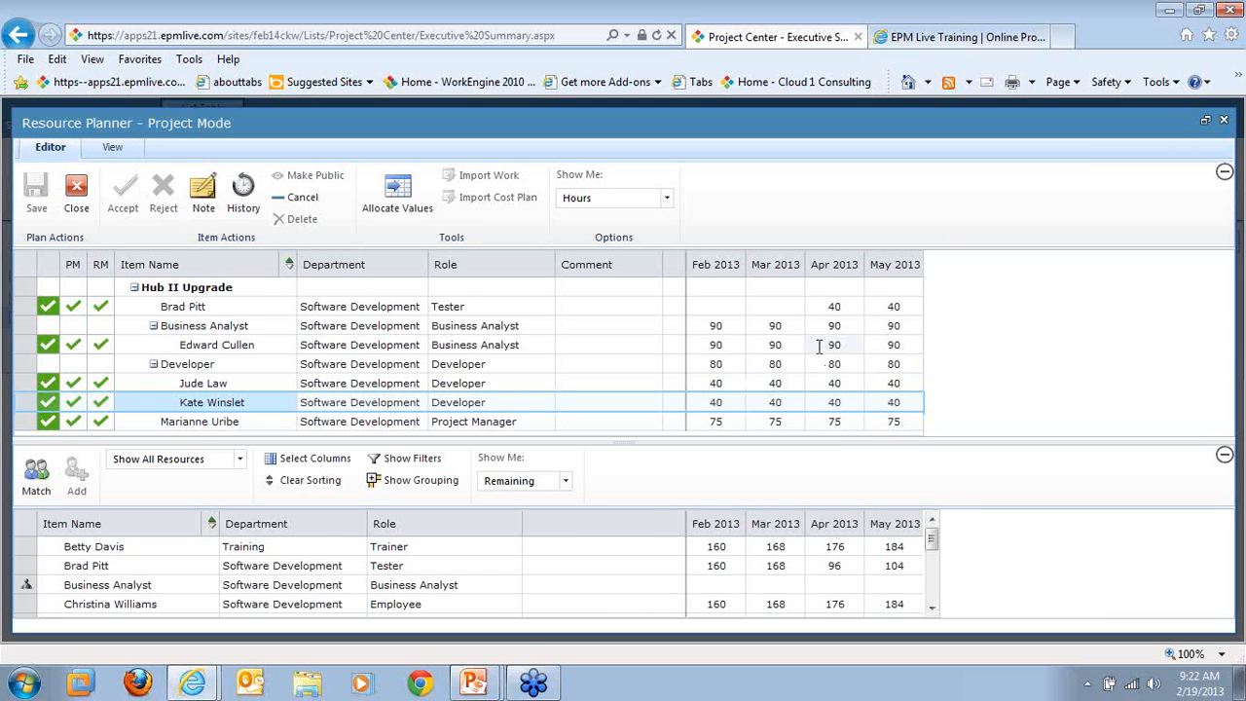
click(190, 312)
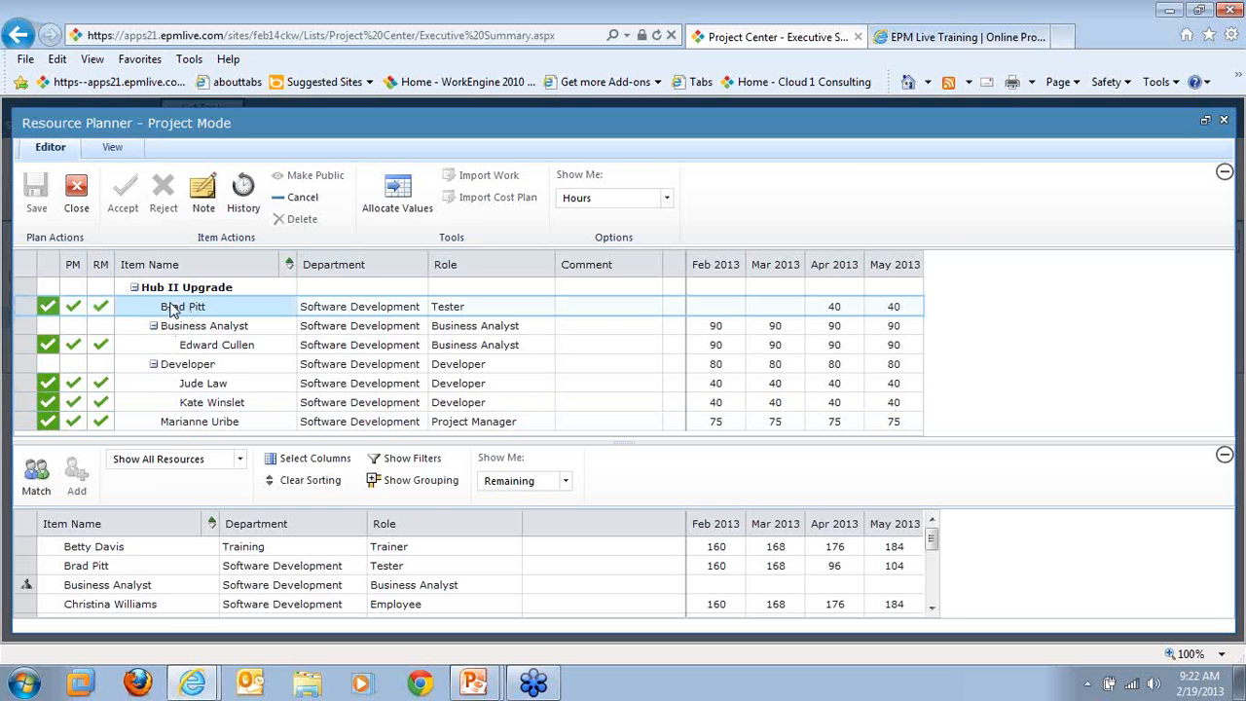
click(247, 193)
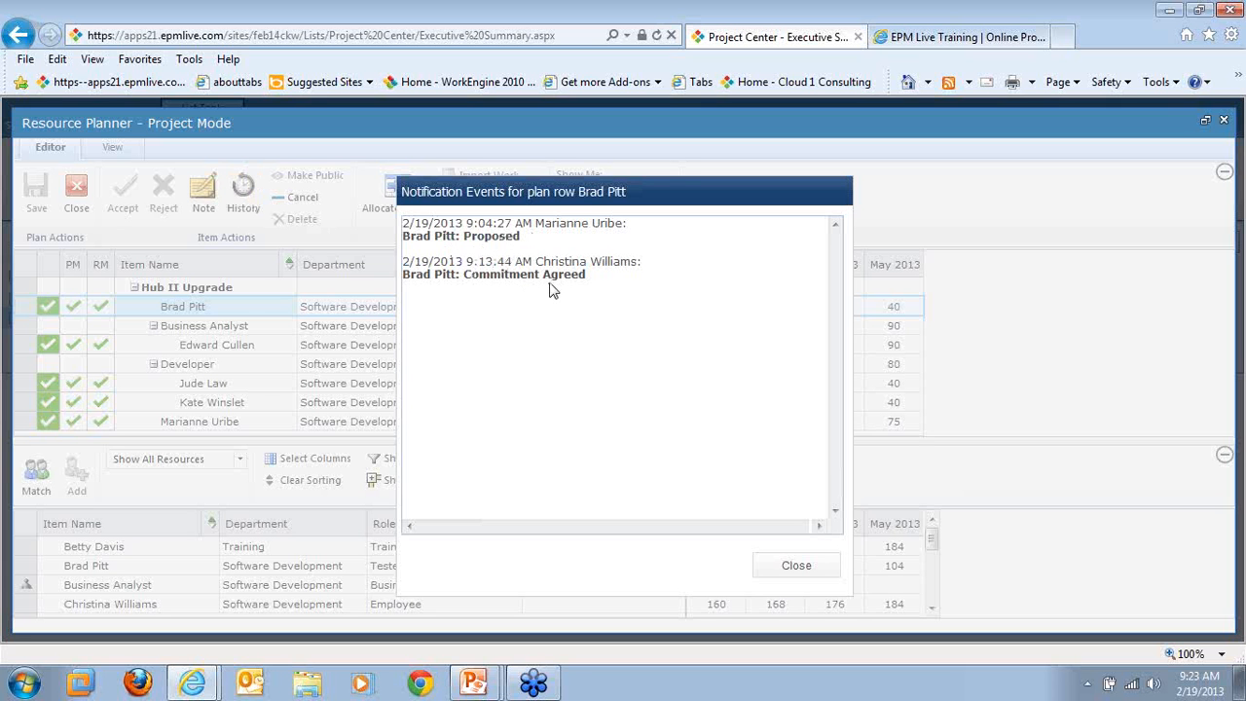
click(772, 569)
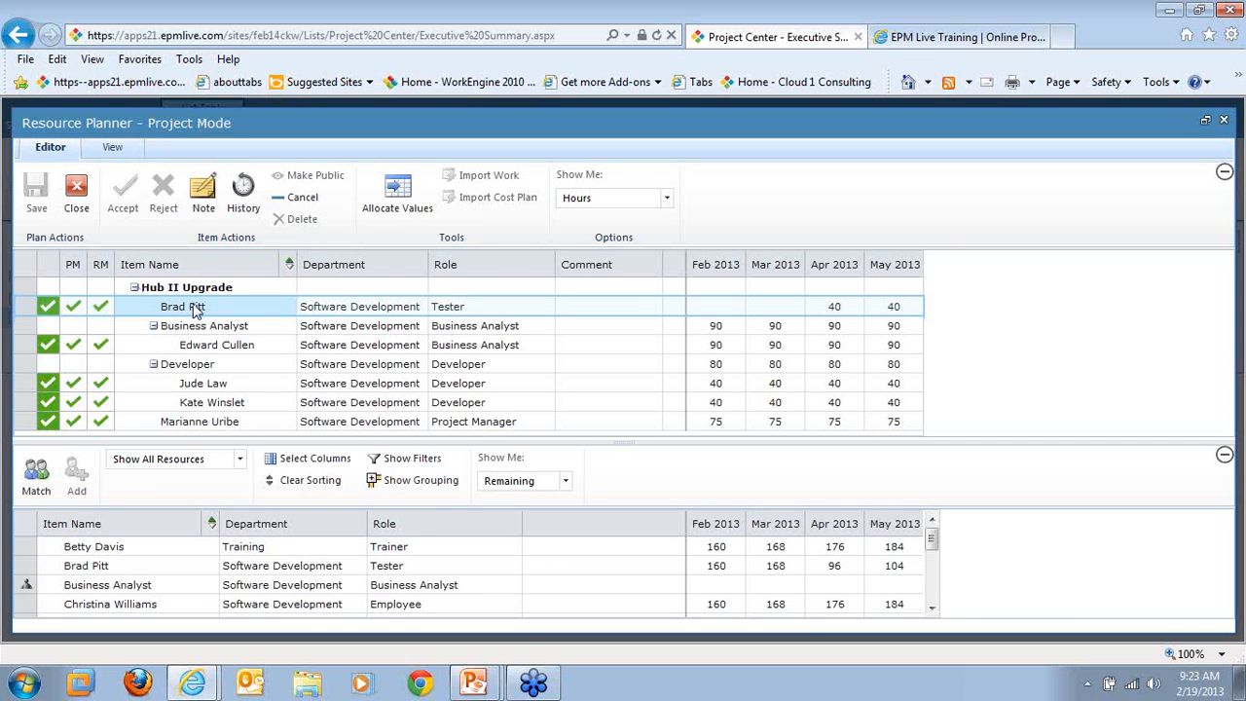
Step: Cancel the named Tester's commitment in the Hub II Upgrade plan and delete that row, confirming the deletion
click(302, 199)
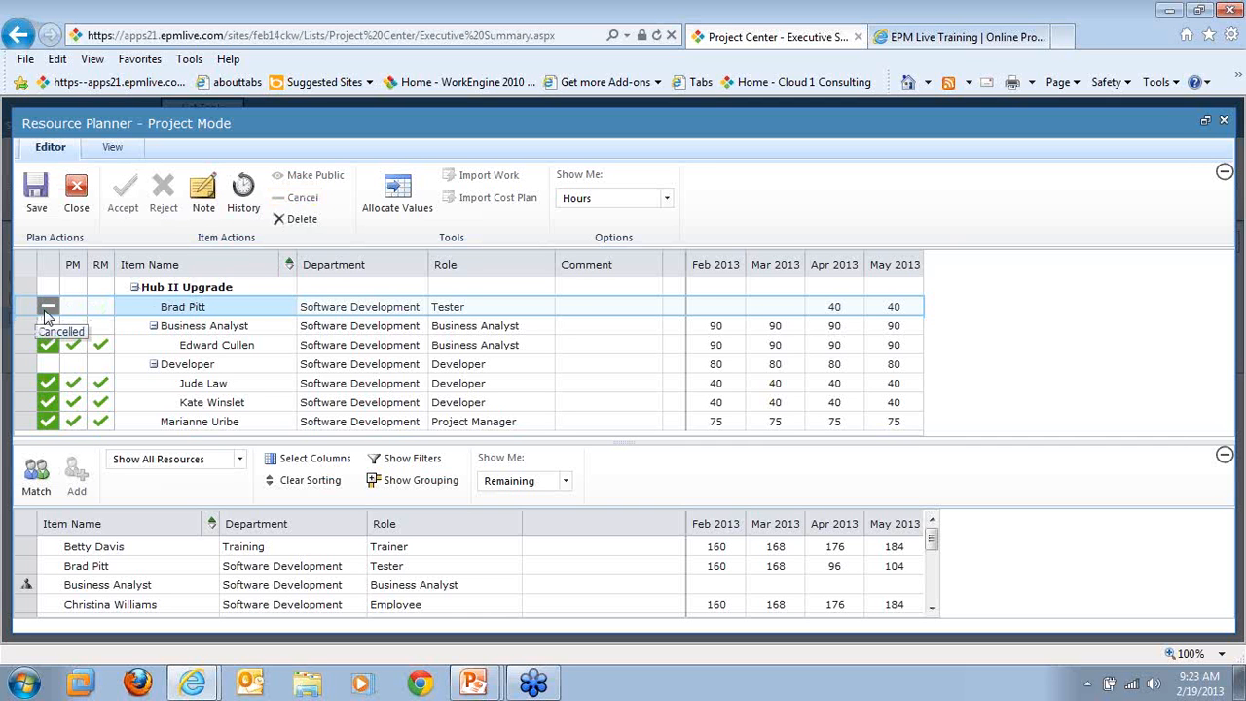
click(295, 220)
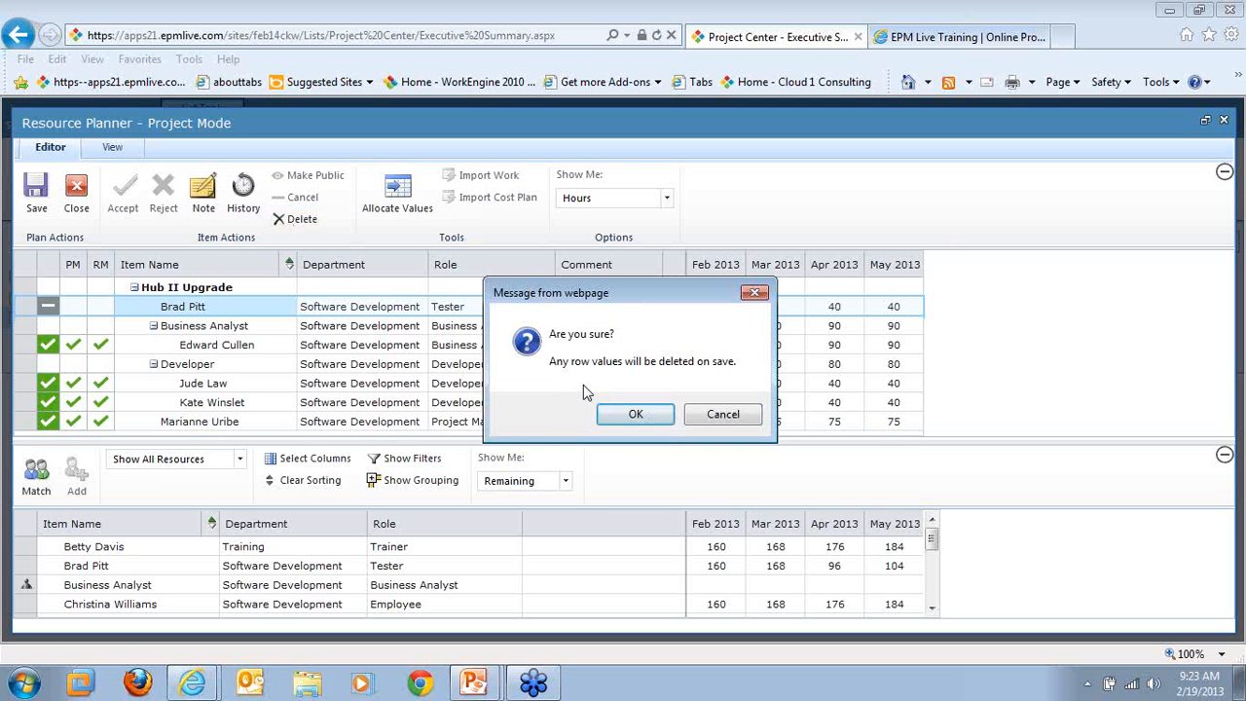
click(621, 416)
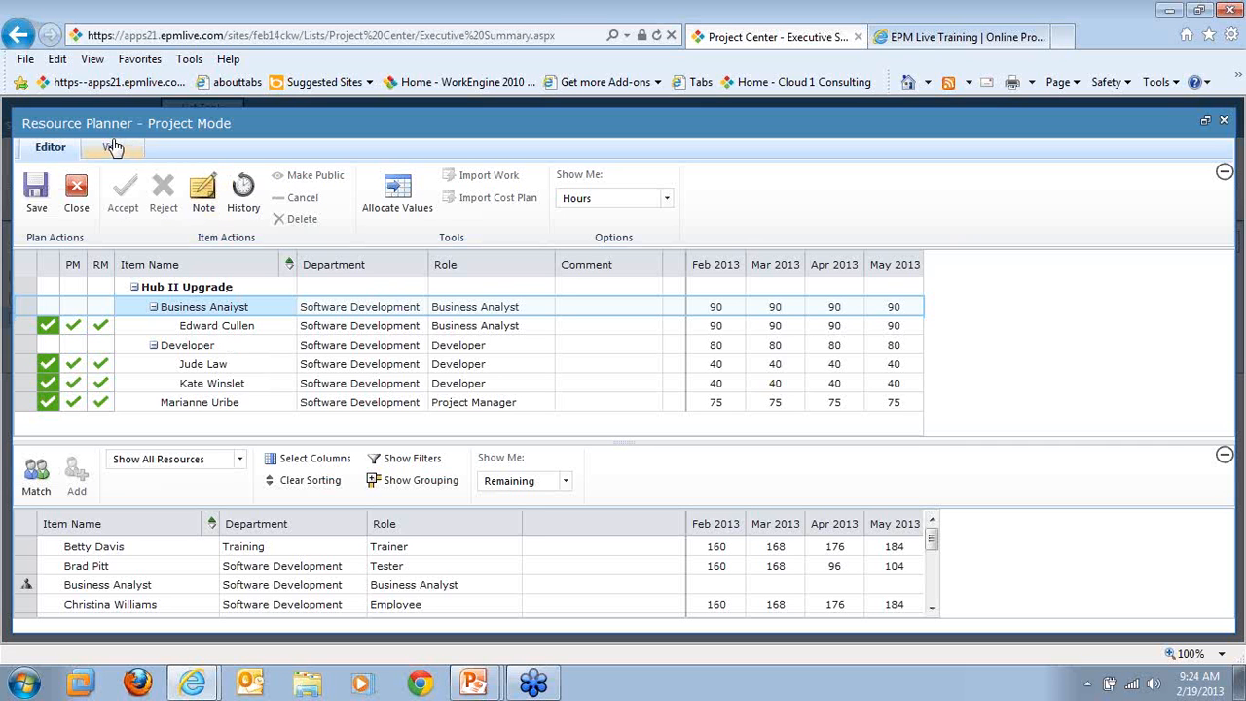
Step: Look through the training services and product guides on the already open EPM Live Training page
click(915, 44)
mouse_move(642, 203)
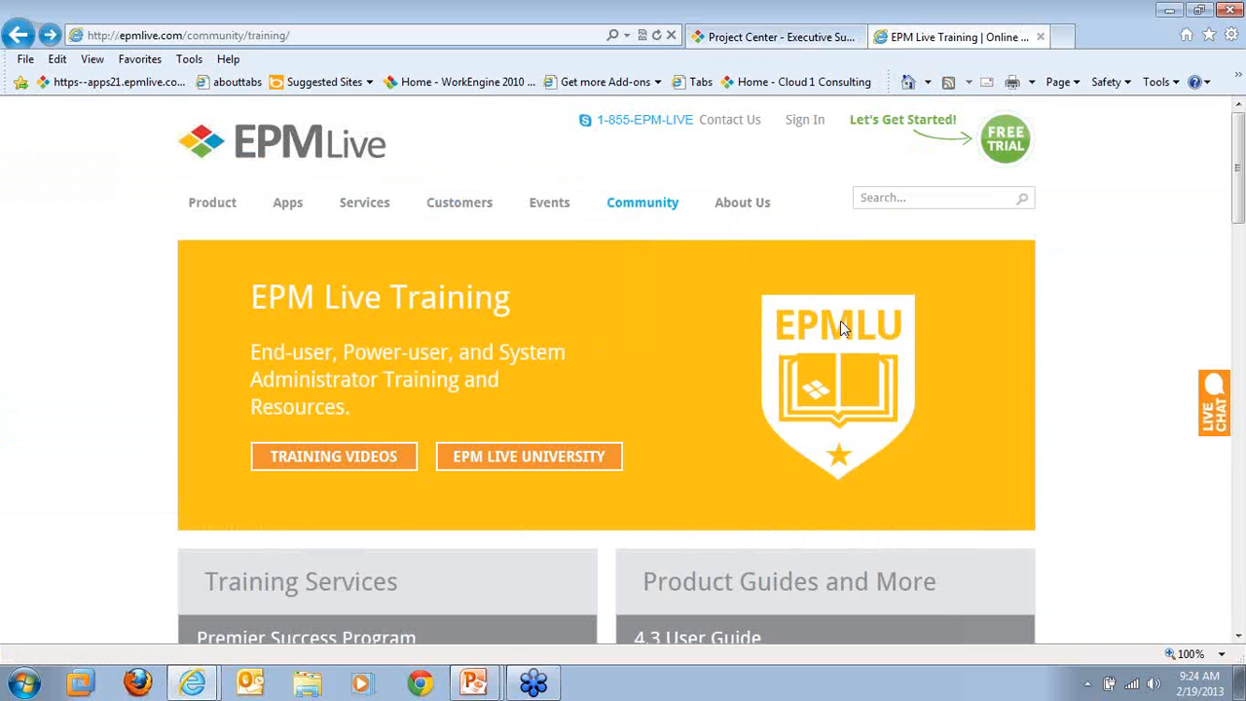
drag(1239, 193, 1242, 428)
drag(1240, 448, 1240, 180)
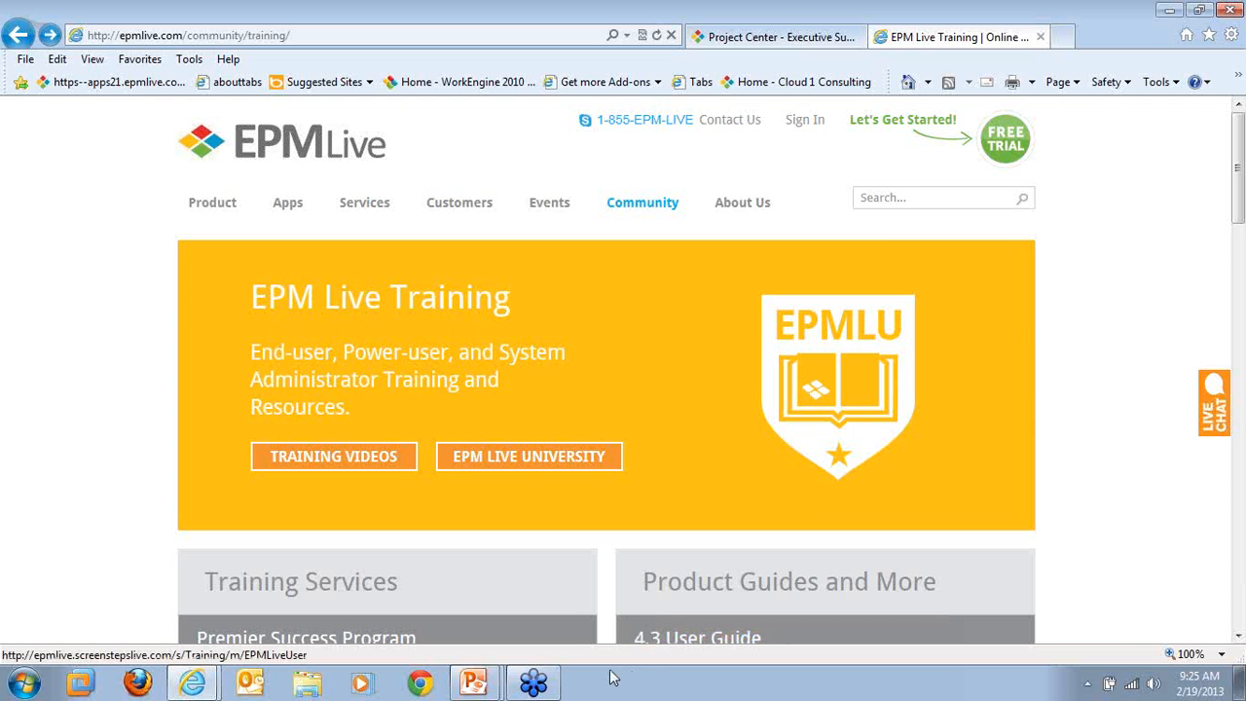
Step: Switch to the running Resource Negotiations - Technical Tuesday slide show in PowerPoint and advance to the Thank You slide
mouse_move(481, 689)
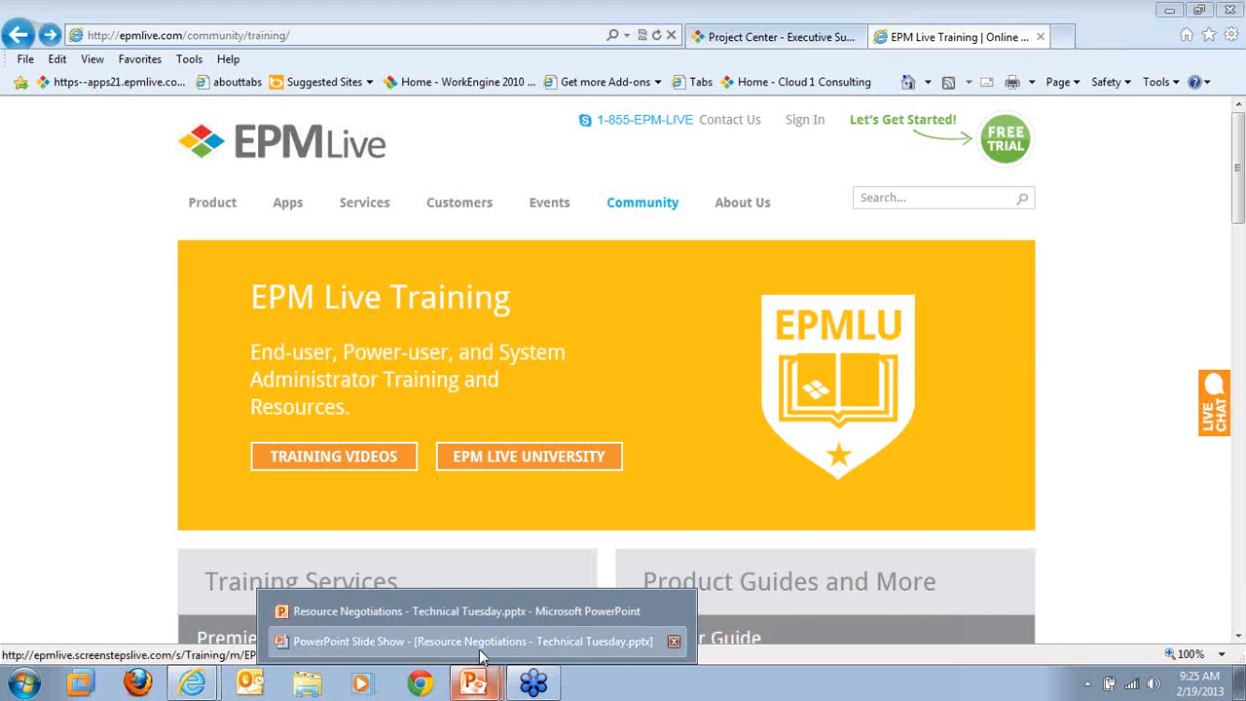
click(478, 641)
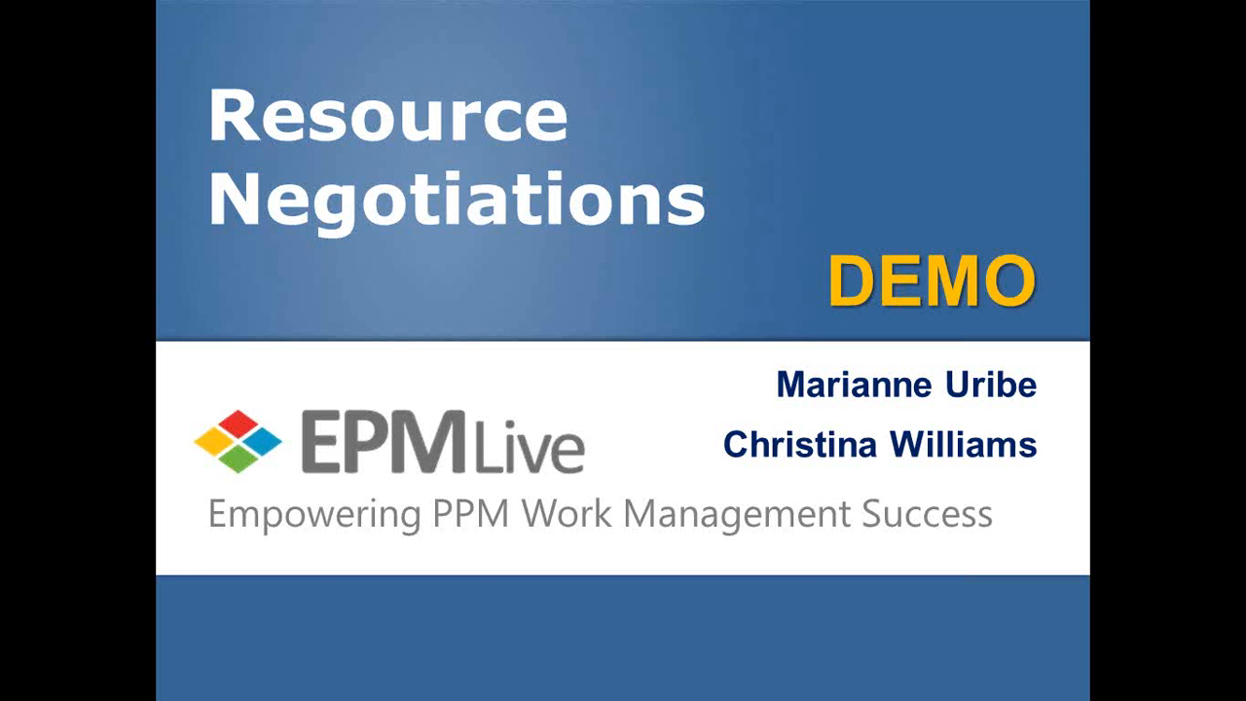
key(Right)
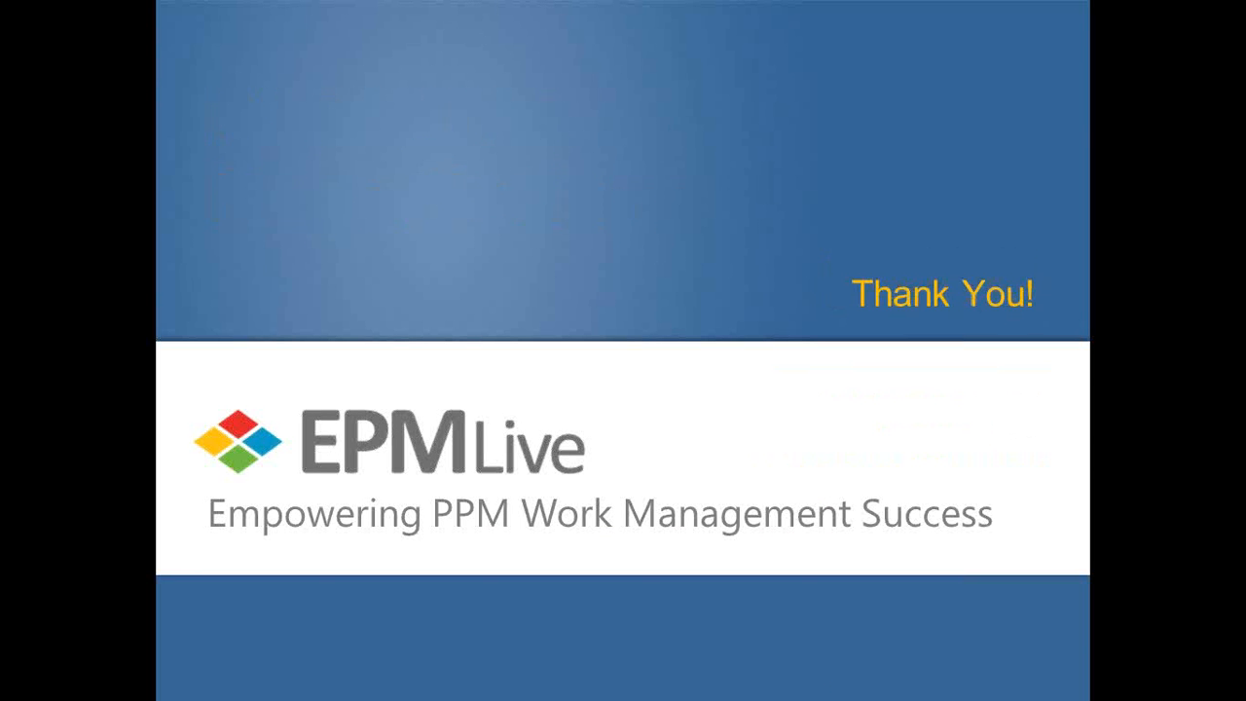